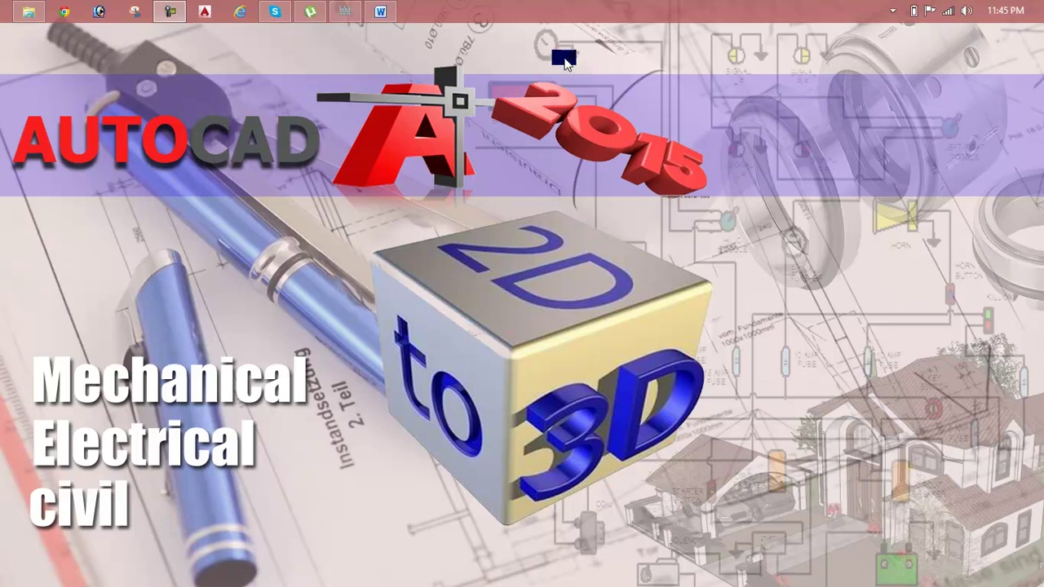
Restore the Lesson 56 Word document over the desktop
left_click(382, 11)
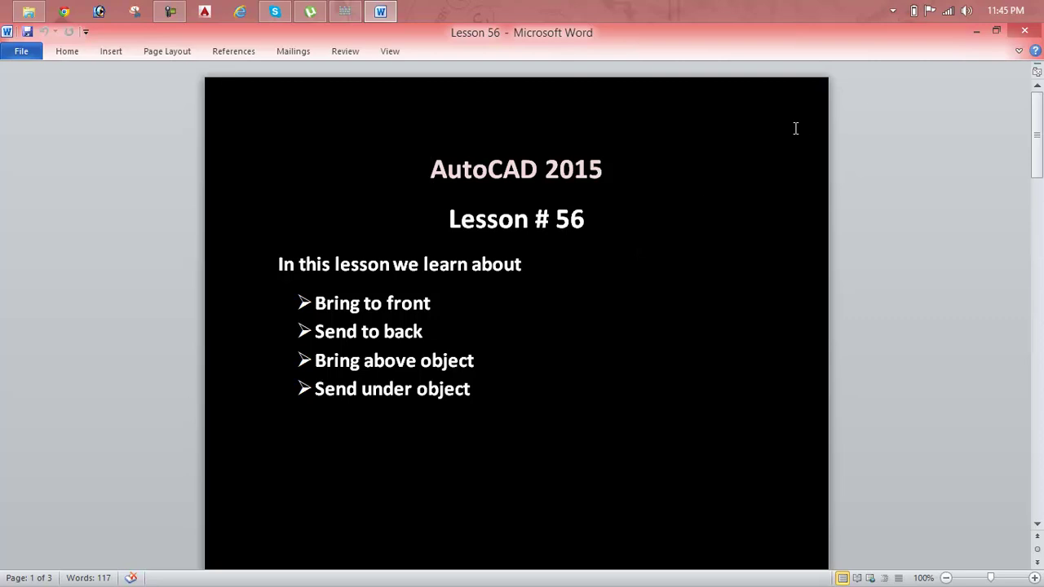
left_click(978, 30)
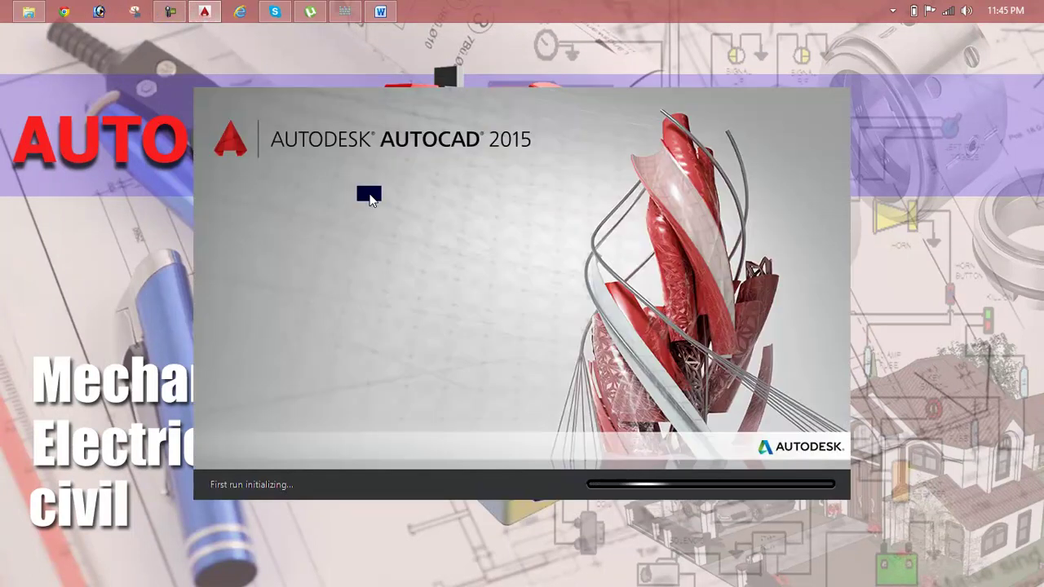
left_click(381, 12)
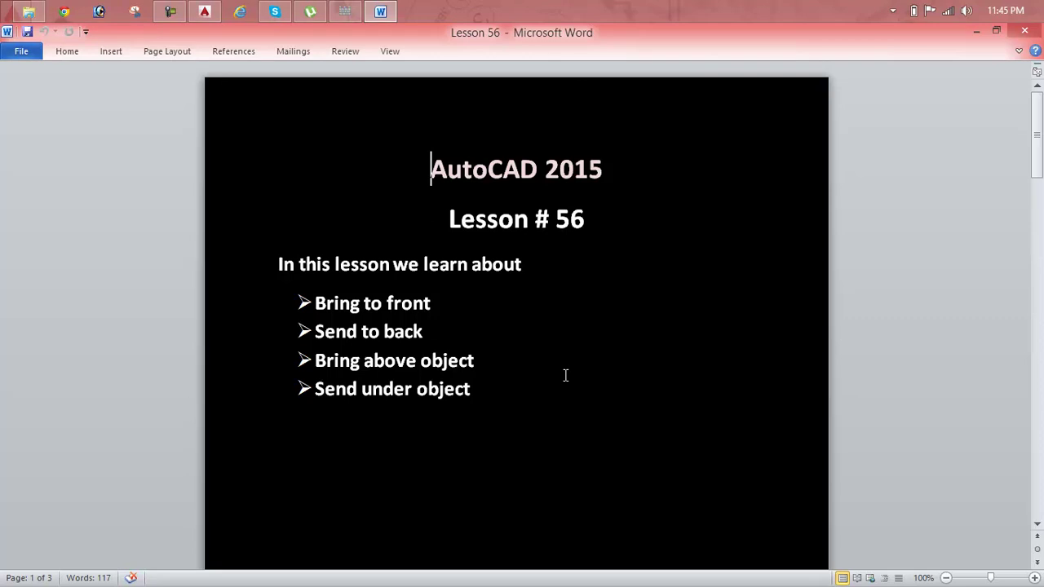
mouse_move(974, 33)
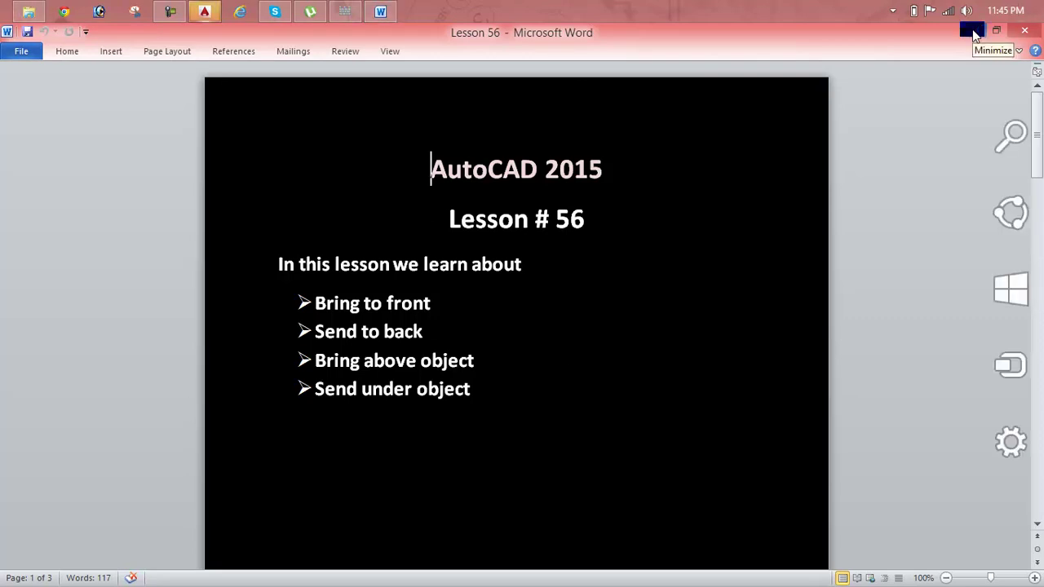
Start a new blank AutoCAD drawing with the grid turned off
left_click(973, 33)
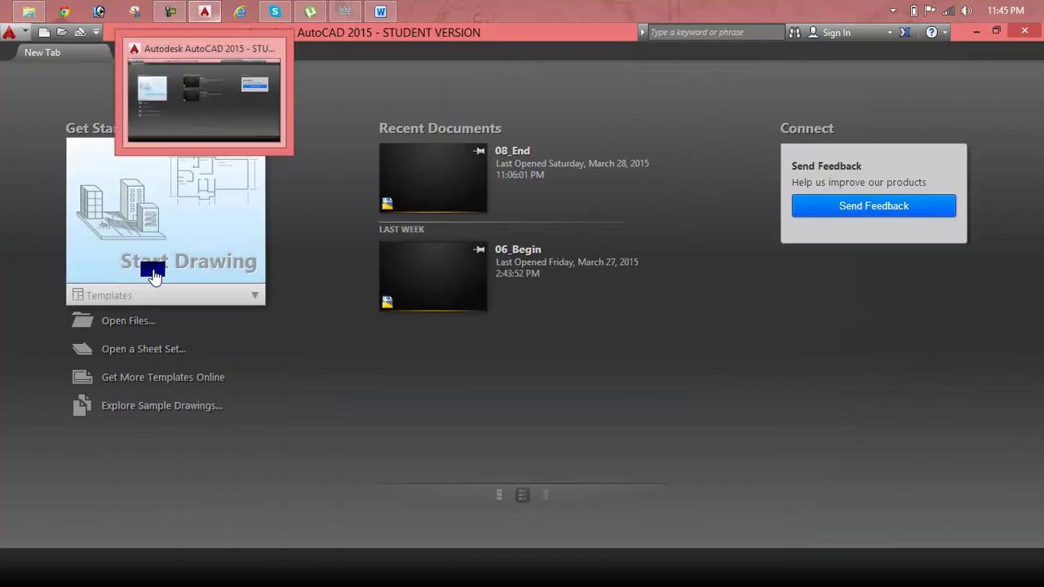
left_click(173, 223)
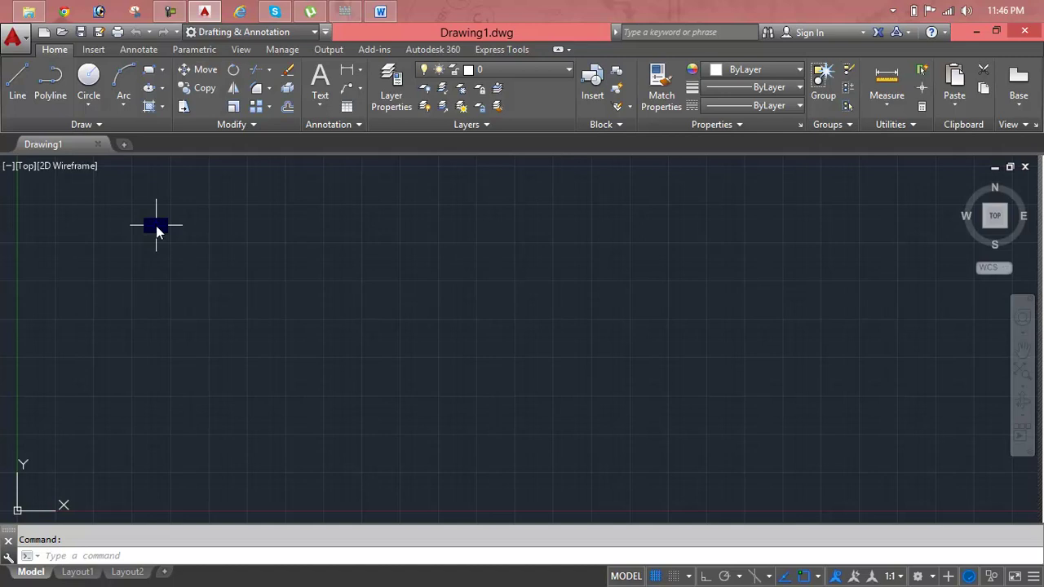
key("F7")
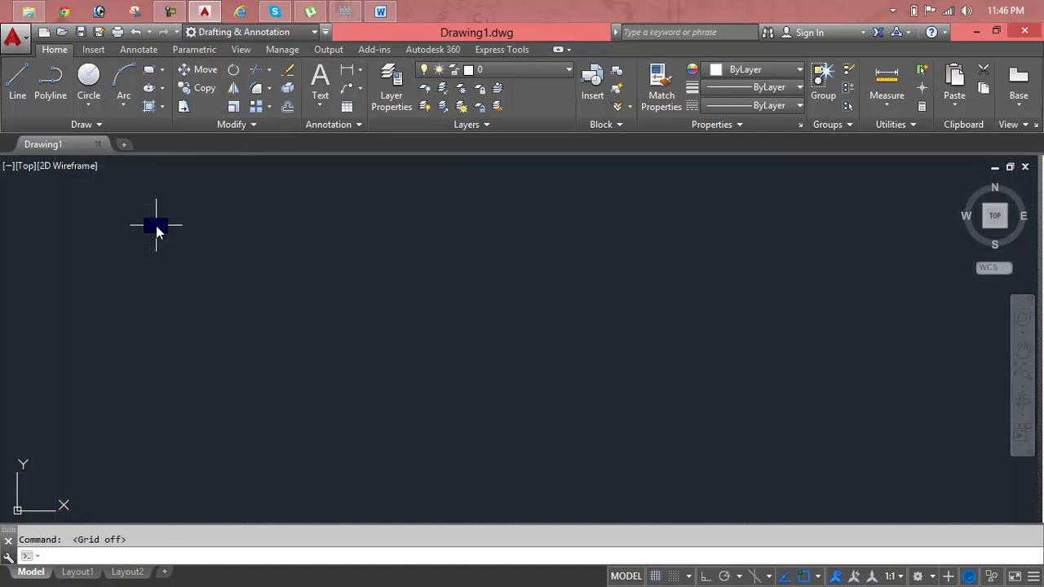
Set drawing length units to Engineering with 0'-0" precision
type("un")
key("Return")
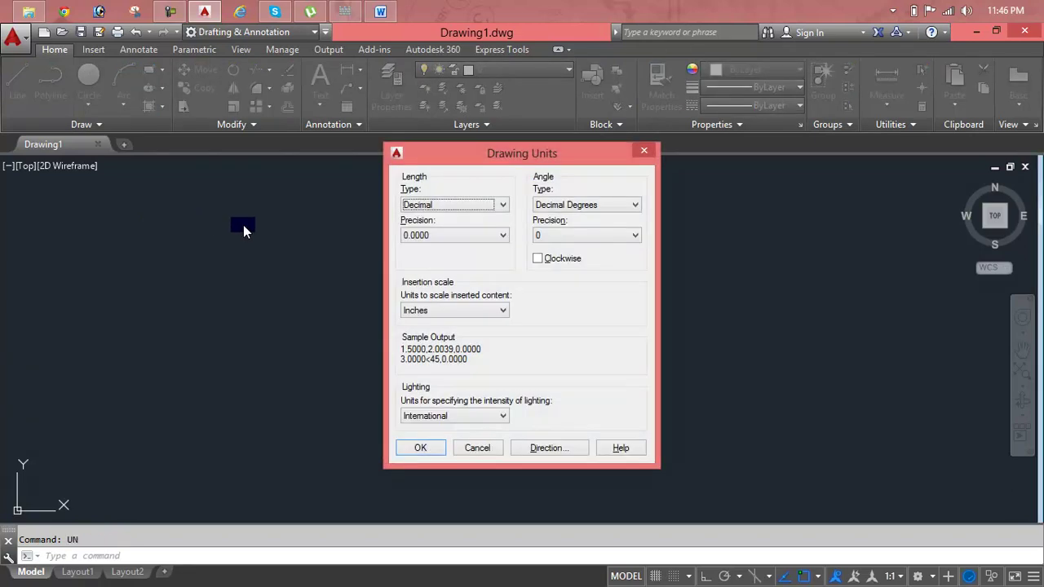
left_click(443, 205)
left_click(445, 219)
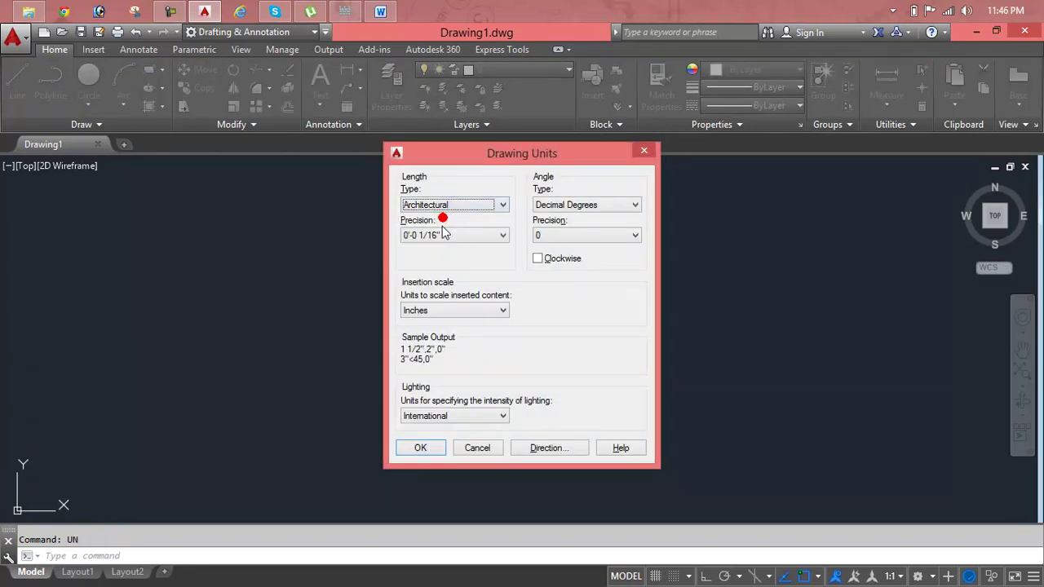
left_click(443, 205)
left_click(443, 238)
left_click(438, 235)
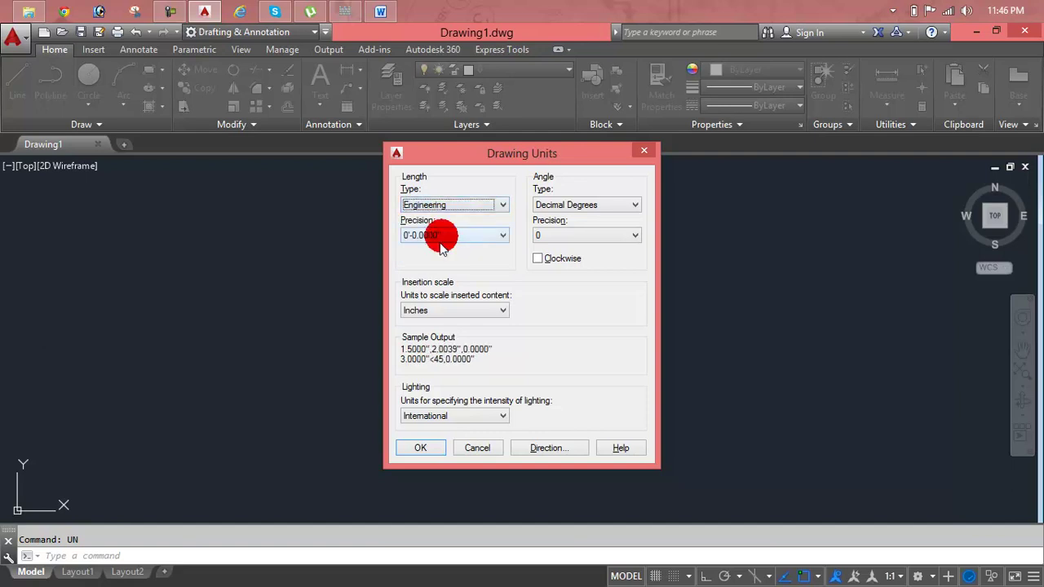
left_click(439, 245)
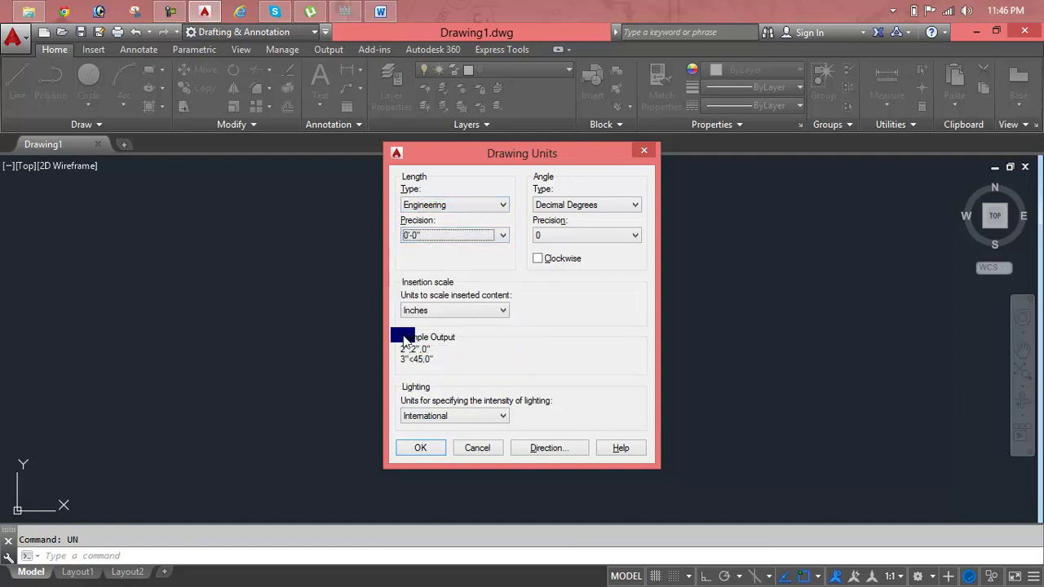
left_click(419, 448)
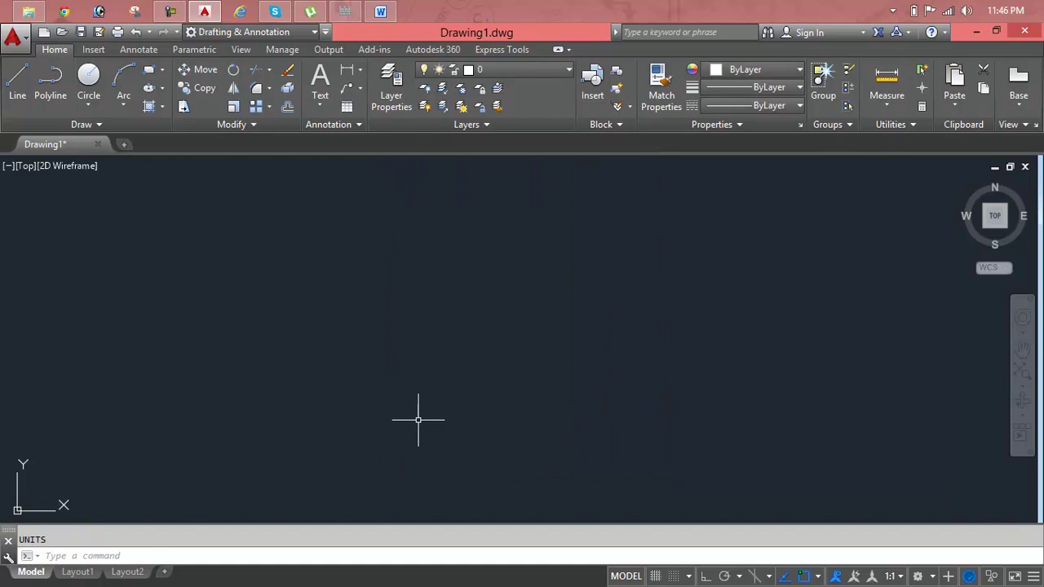
Give the Standard dimension style Engineering units at 0'-0" precision and make it current
key("Escape")
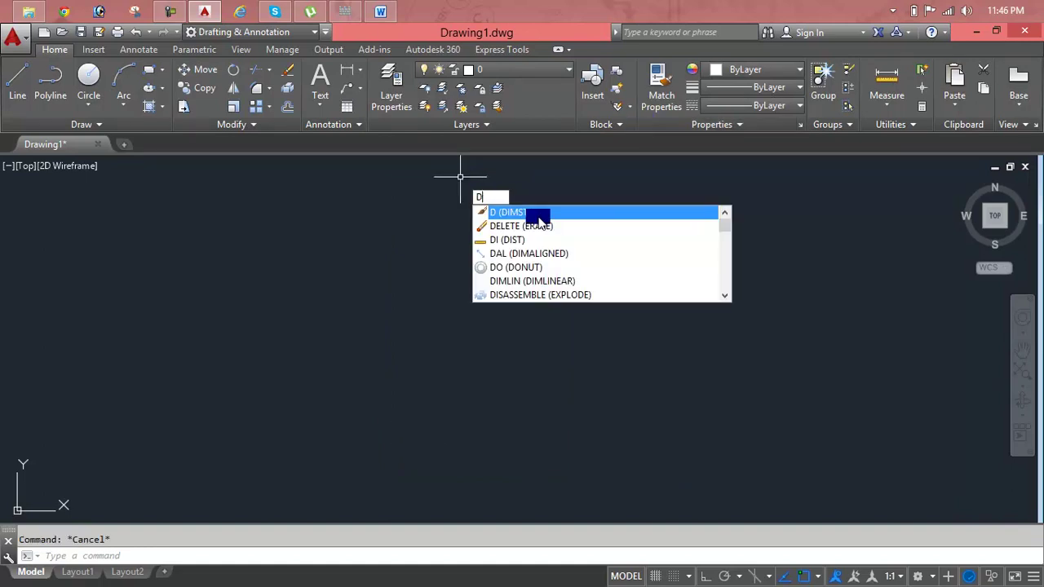
key("Return")
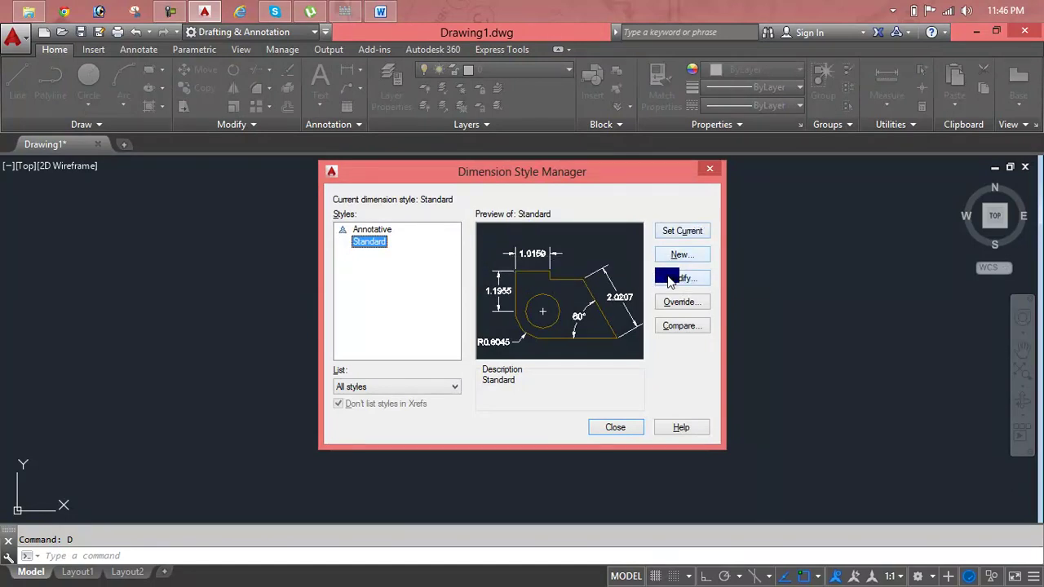
left_click(669, 279)
left_click(480, 177)
left_click(477, 205)
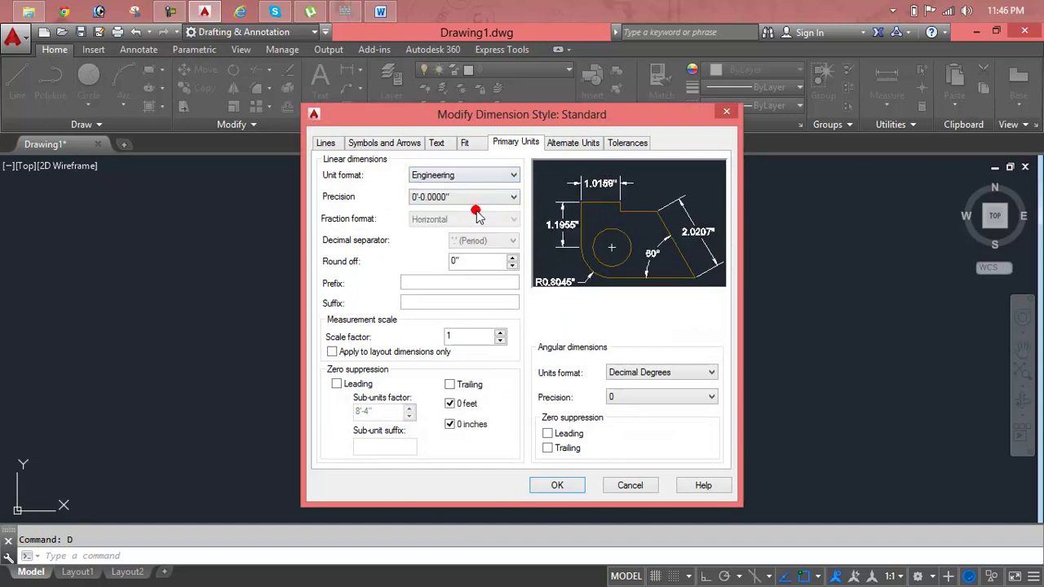
left_click(483, 198)
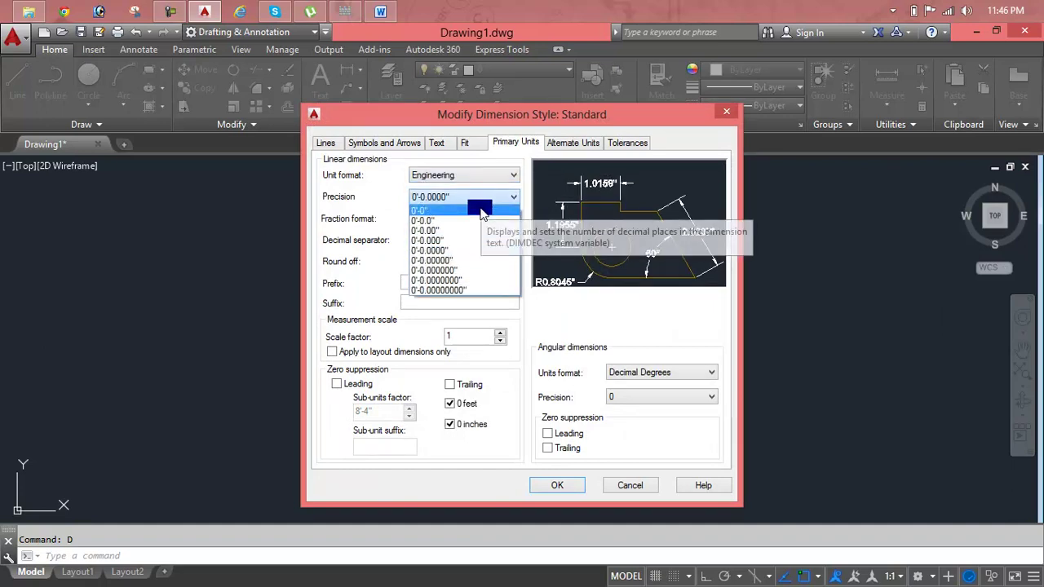
left_click(480, 210)
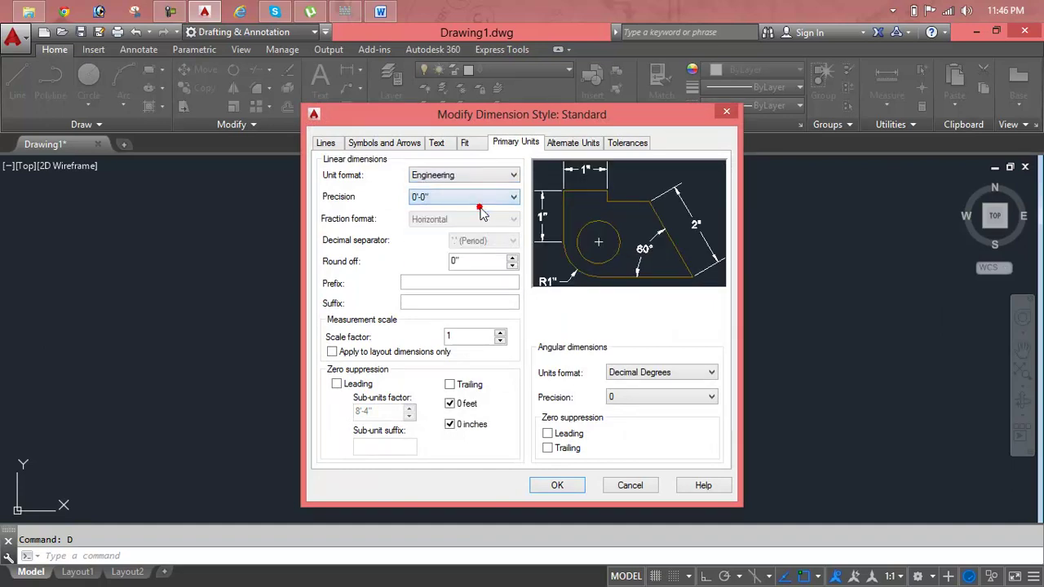
left_click(568, 488)
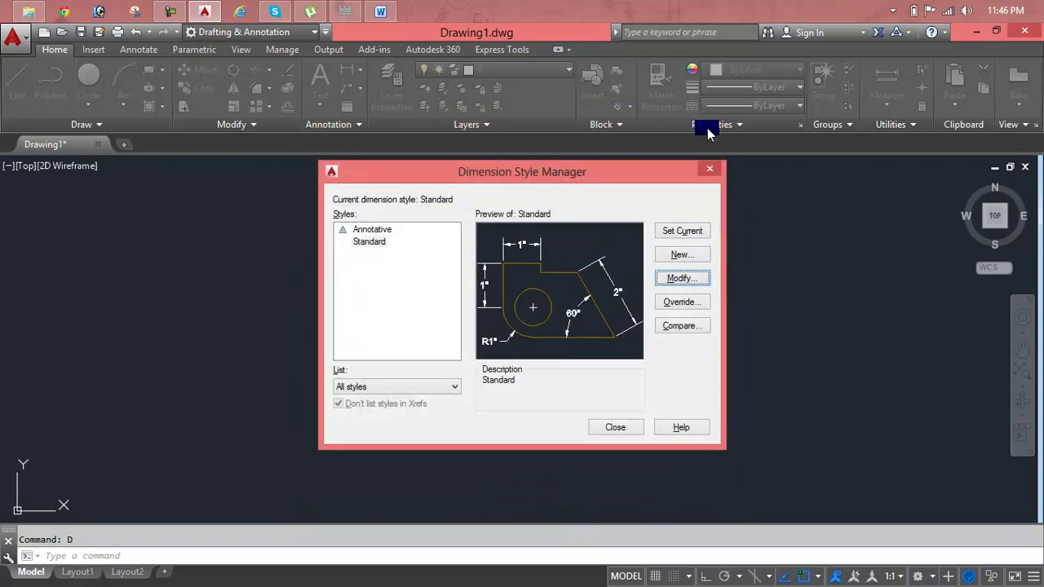
left_click(683, 229)
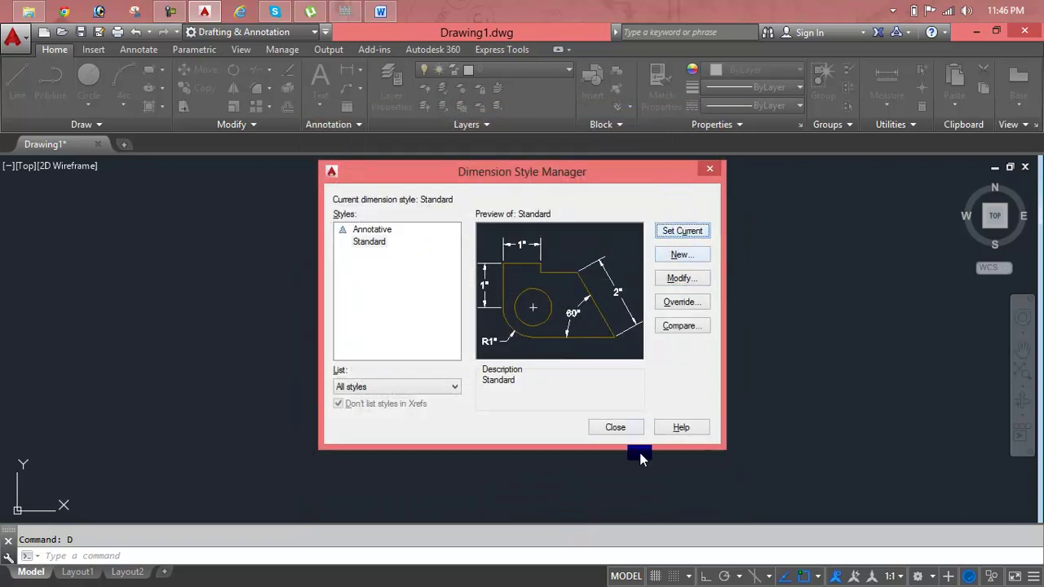
left_click(616, 428)
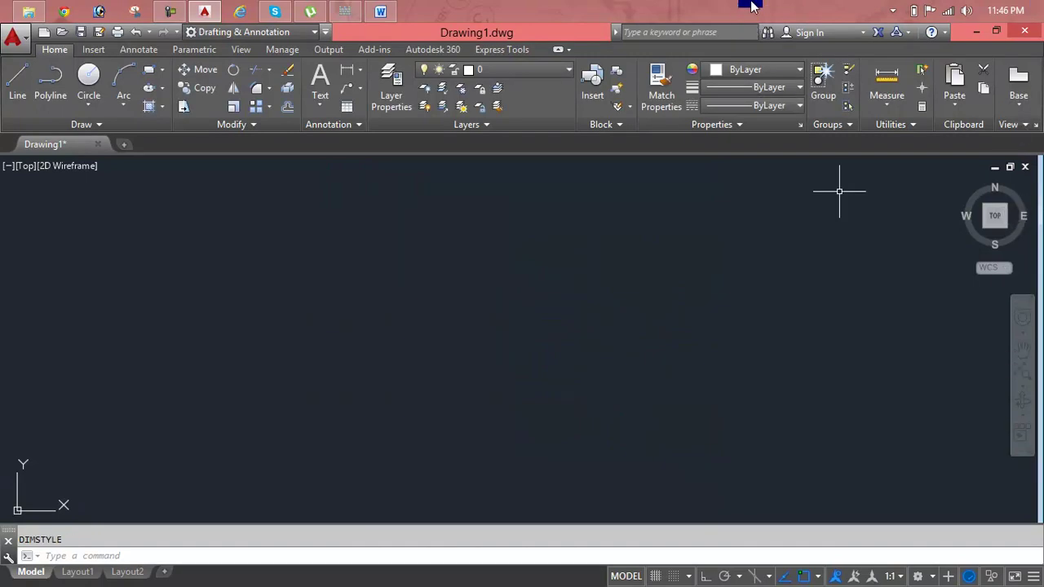
Draw the first rectangle in the upper-left of the drawing area
key("Escape")
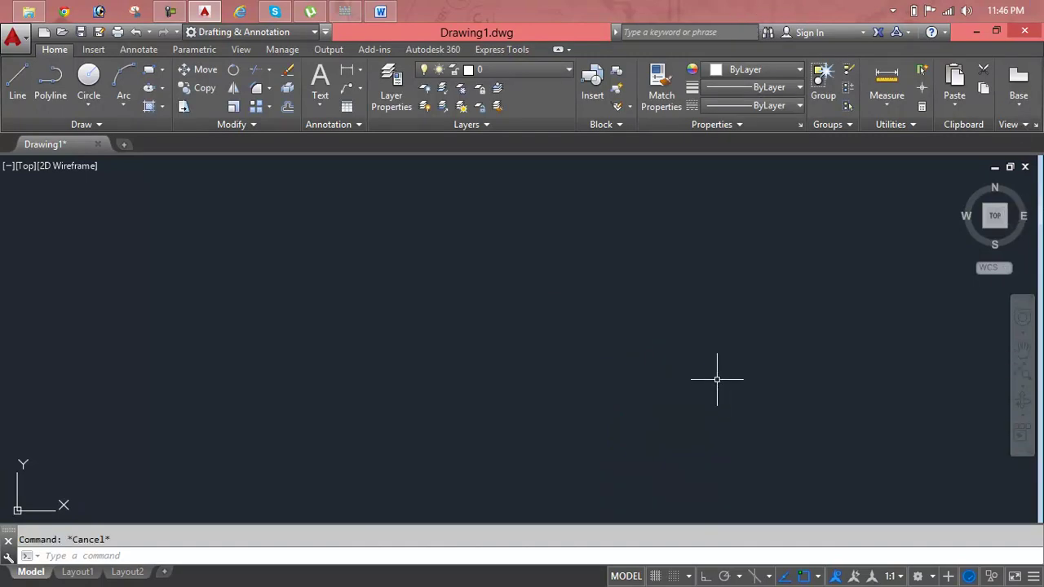
type("re")
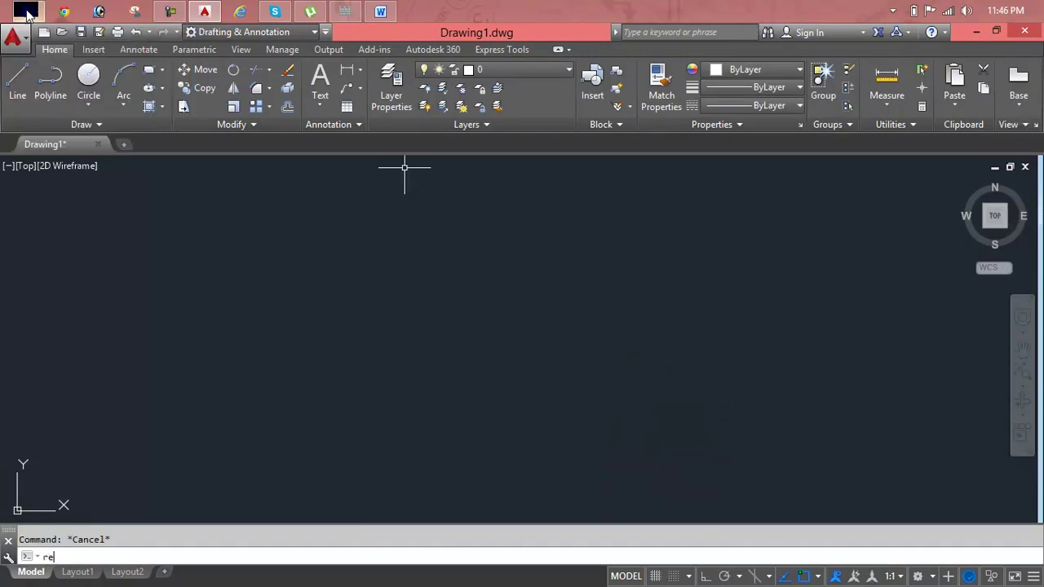
type("c")
key("Return")
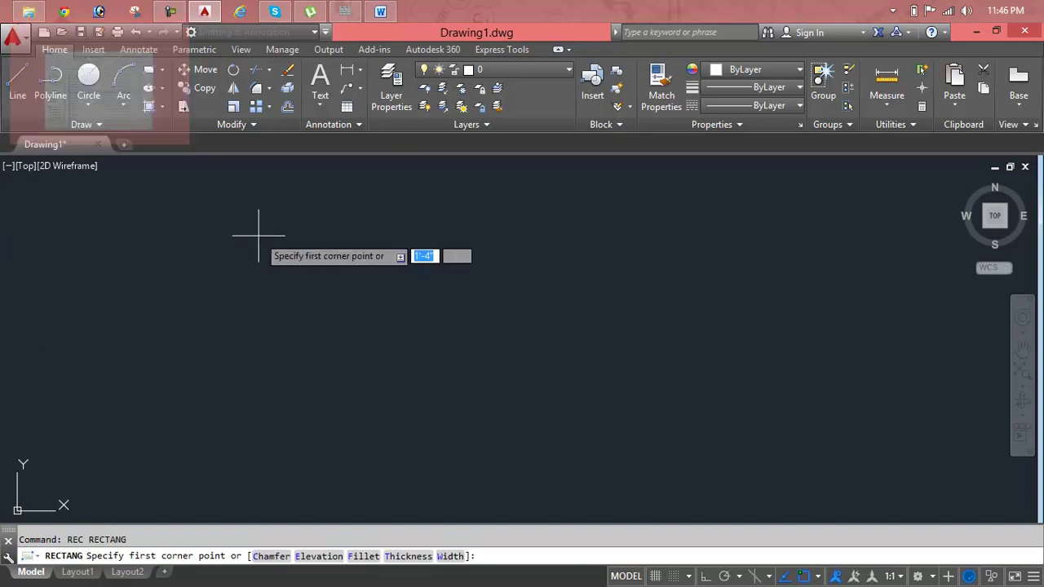
key("Escape")
left_click(251, 227)
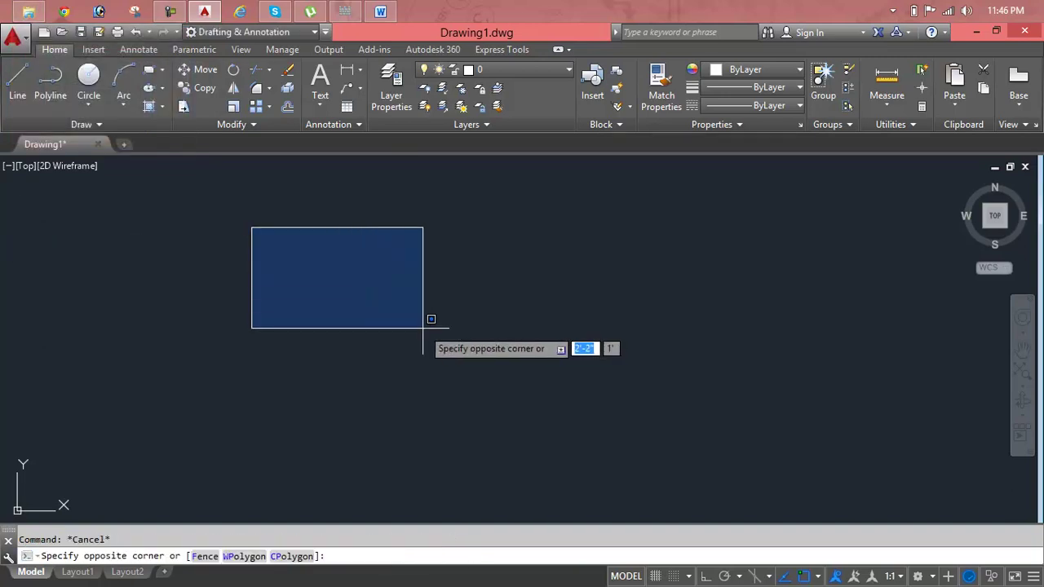
key("Escape")
type("rec")
key("Return")
left_click(183, 244)
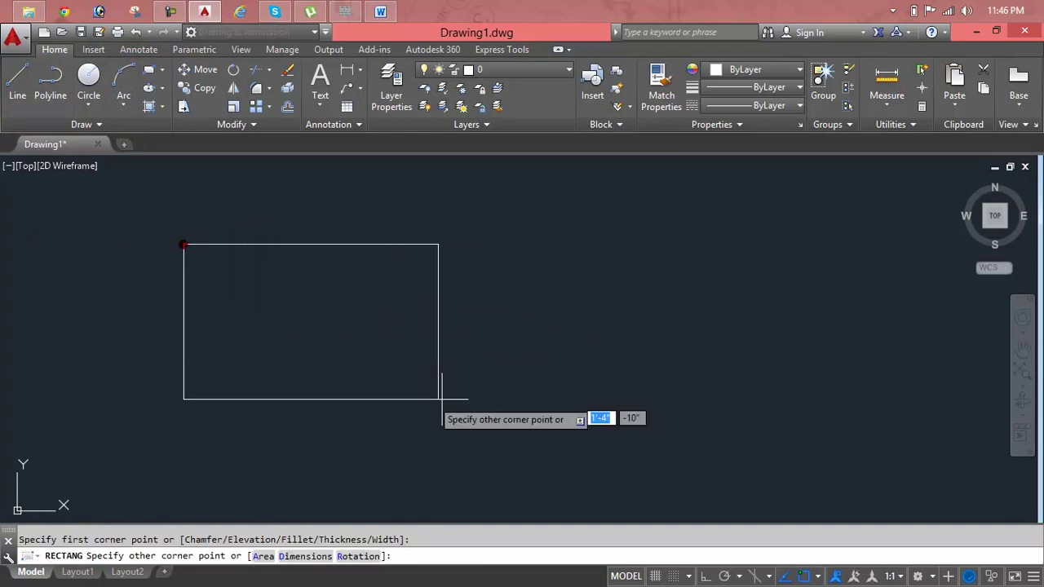
left_click(530, 412)
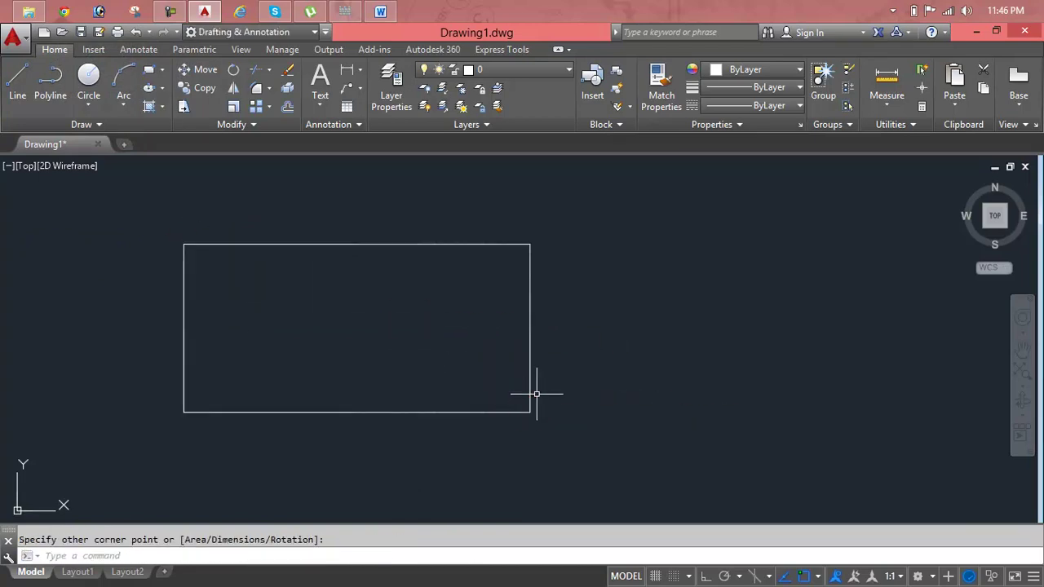
key("Escape")
Draw a second rectangle overlapping the first, offset down and to the right
type("rec")
key("Return")
left_click(282, 273)
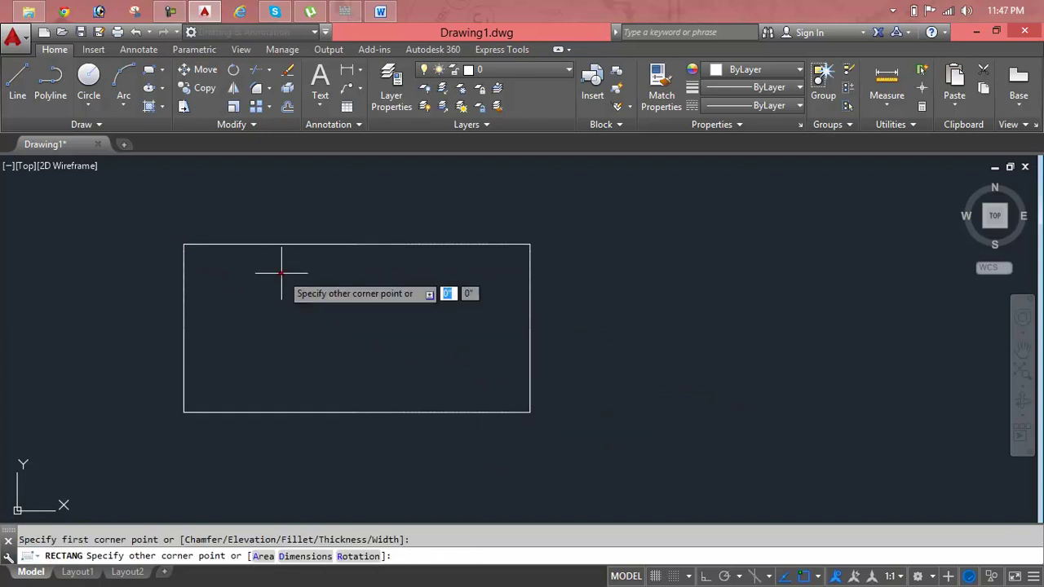
left_click(694, 446)
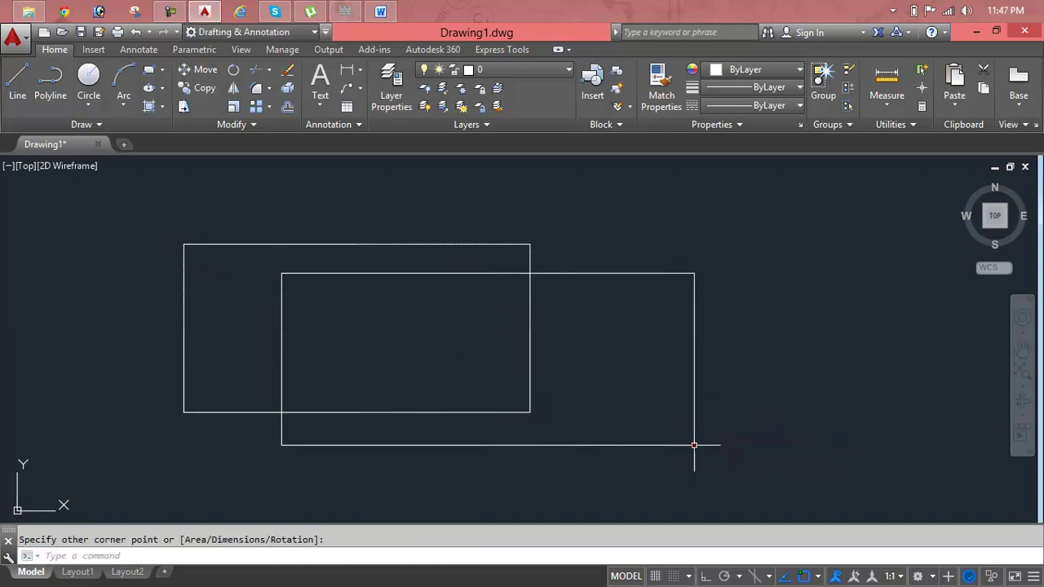
key("Return")
key("Return")
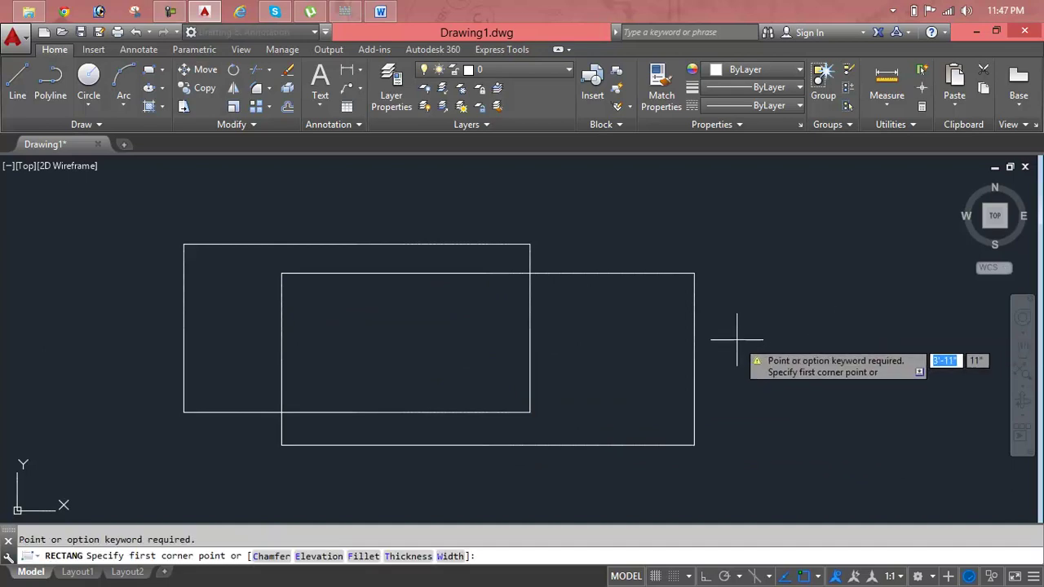
key("Escape")
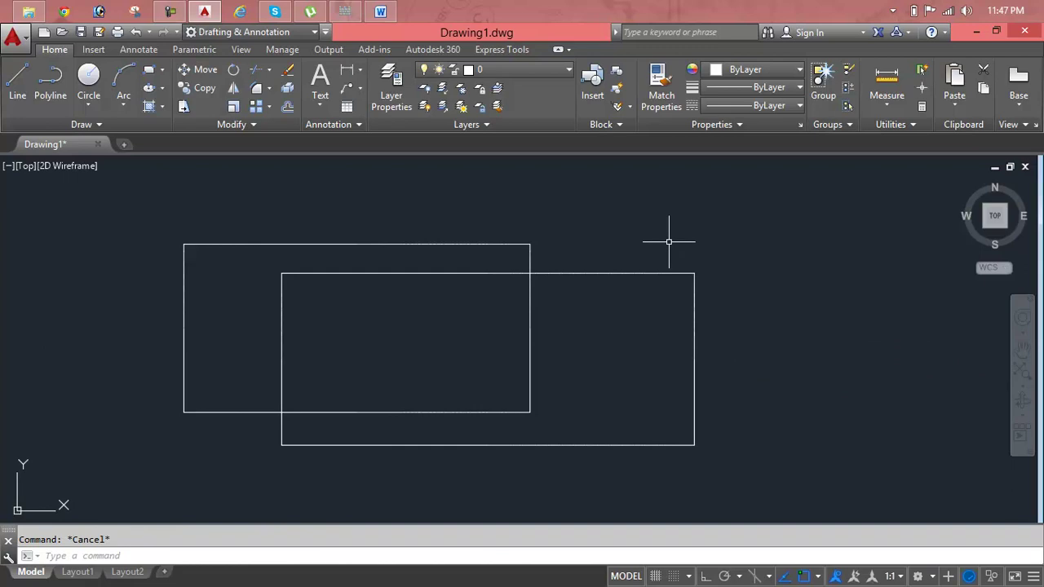
Fill the first rectangle's uncovered L-shaped area with a blue-to-yellow gradient
left_click(310, 243)
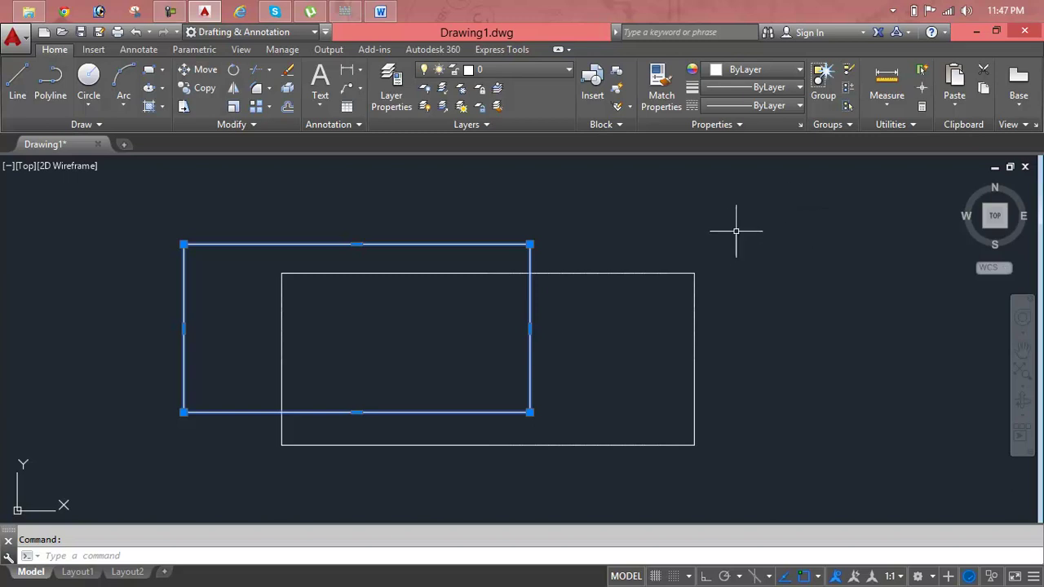
left_click(164, 111)
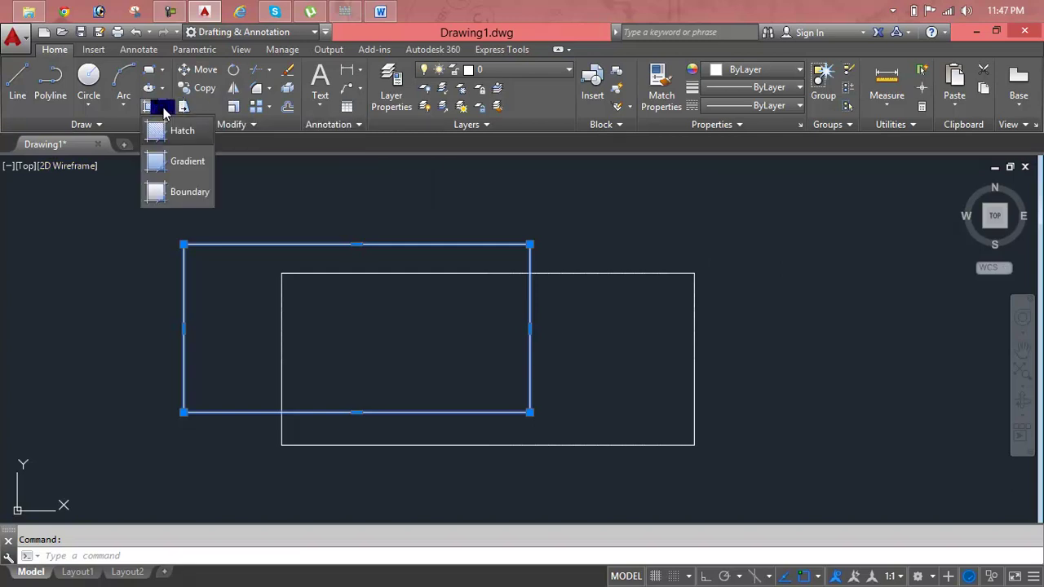
left_click(178, 163)
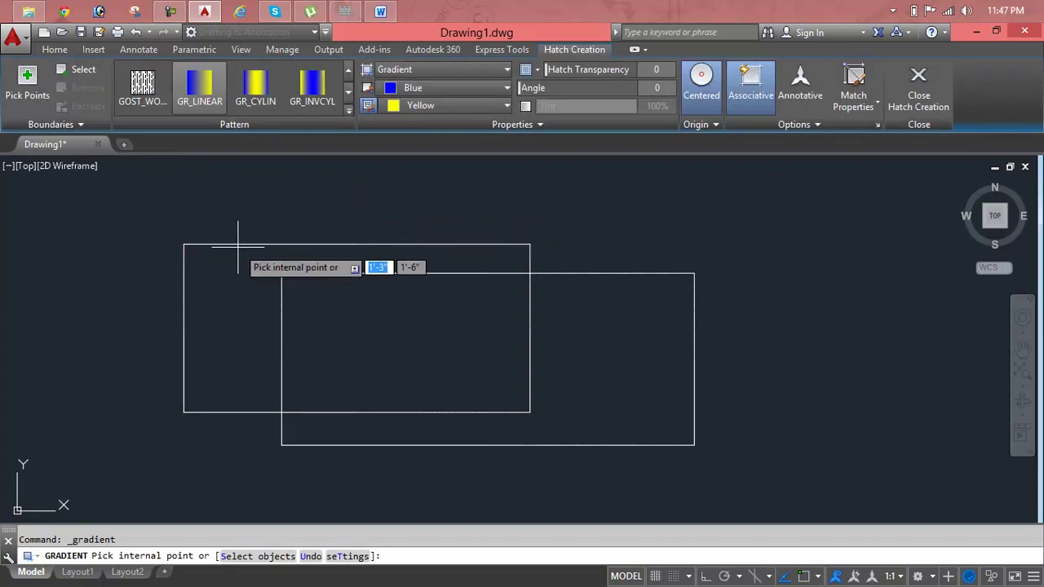
left_click(226, 282)
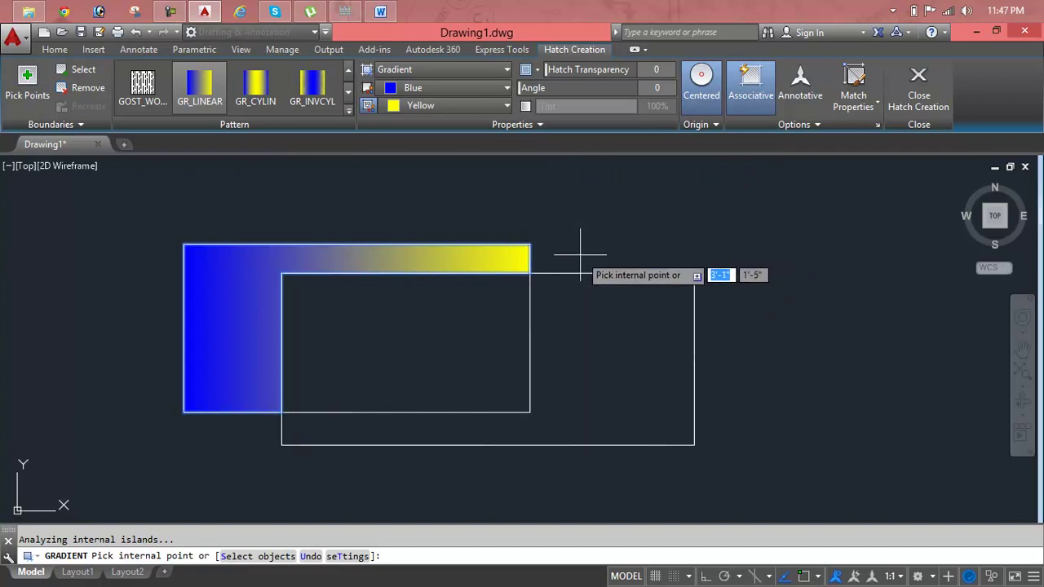
key("Escape")
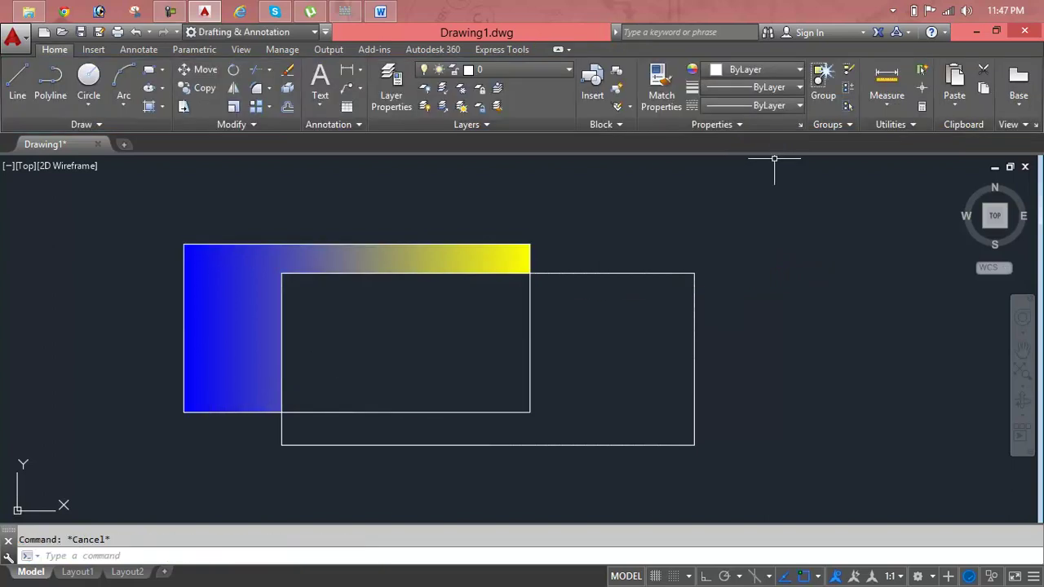
Move the lower-right rectangle down so it sits below the first
type("m")
key("Return")
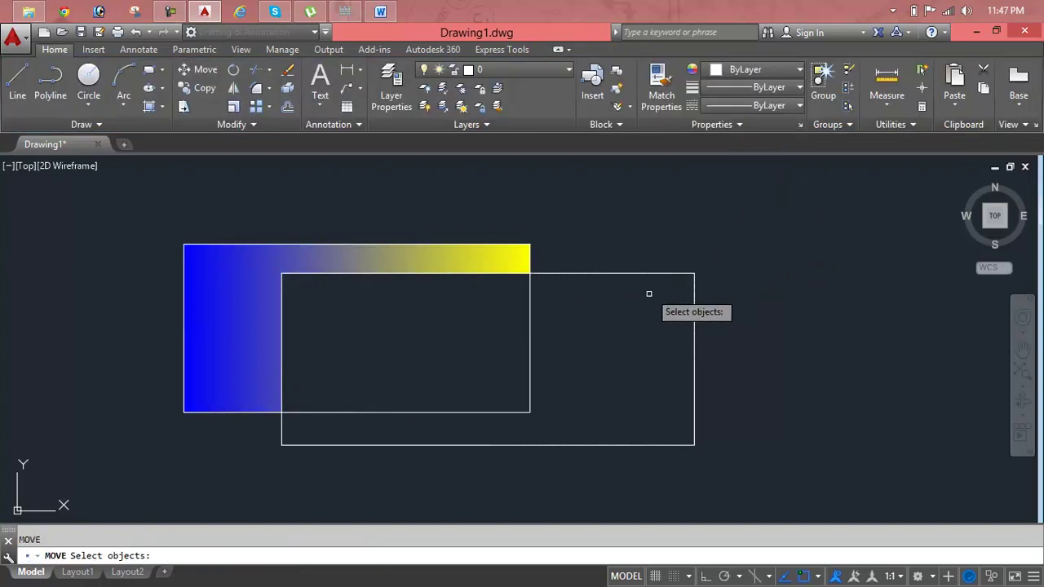
left_click(652, 275)
key("Return")
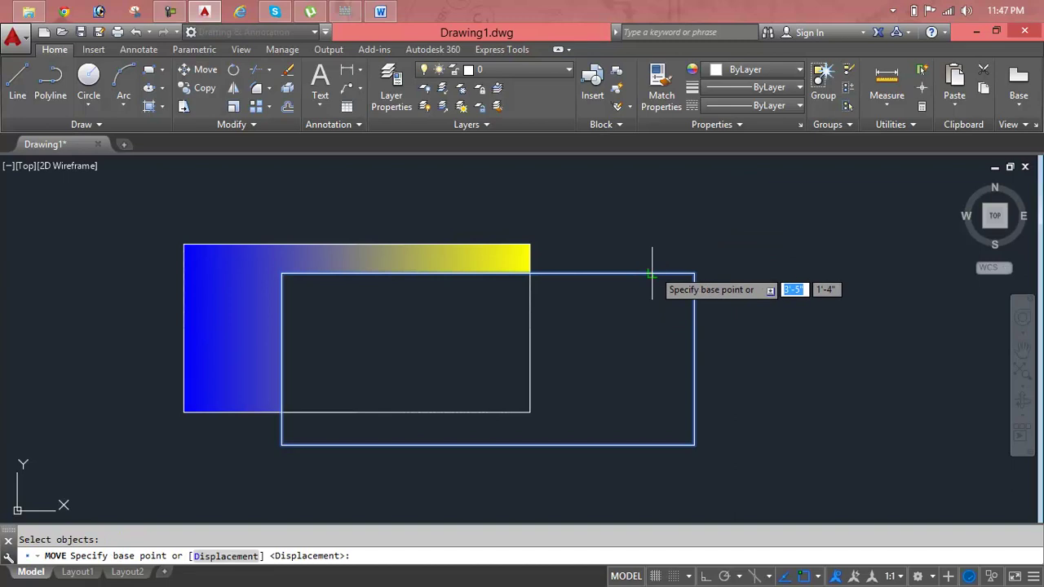
left_click(652, 274)
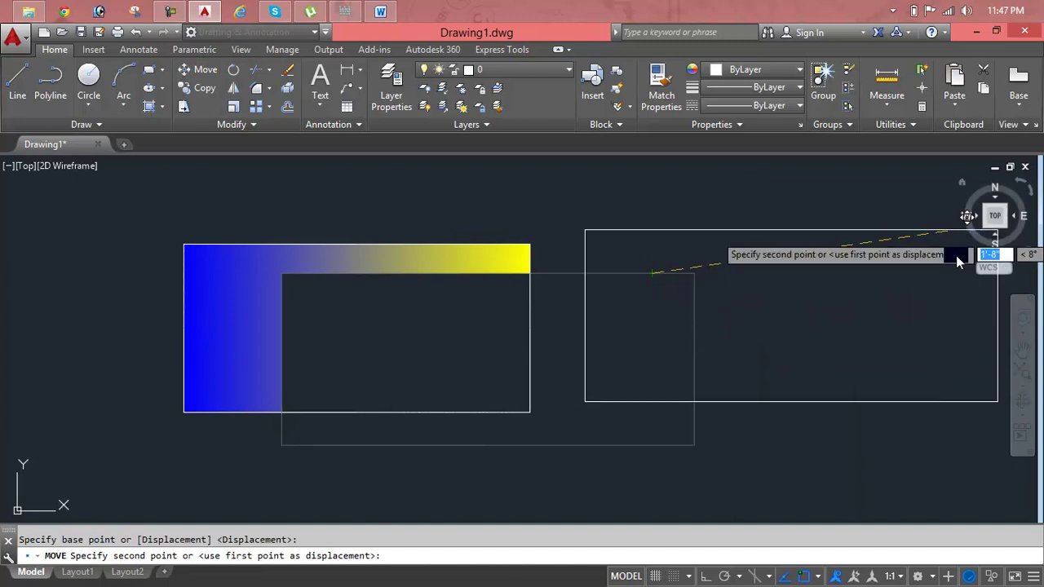
left_click(599, 461)
key("Escape")
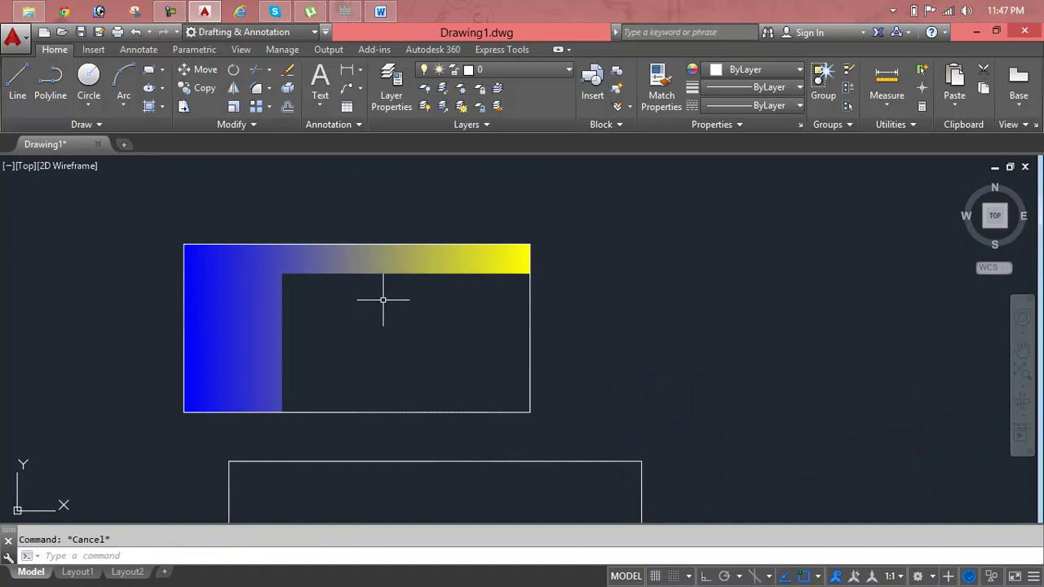
Delete the L-shaped blue-to-yellow gradient fill
left_click(383, 257)
left_click(382, 257)
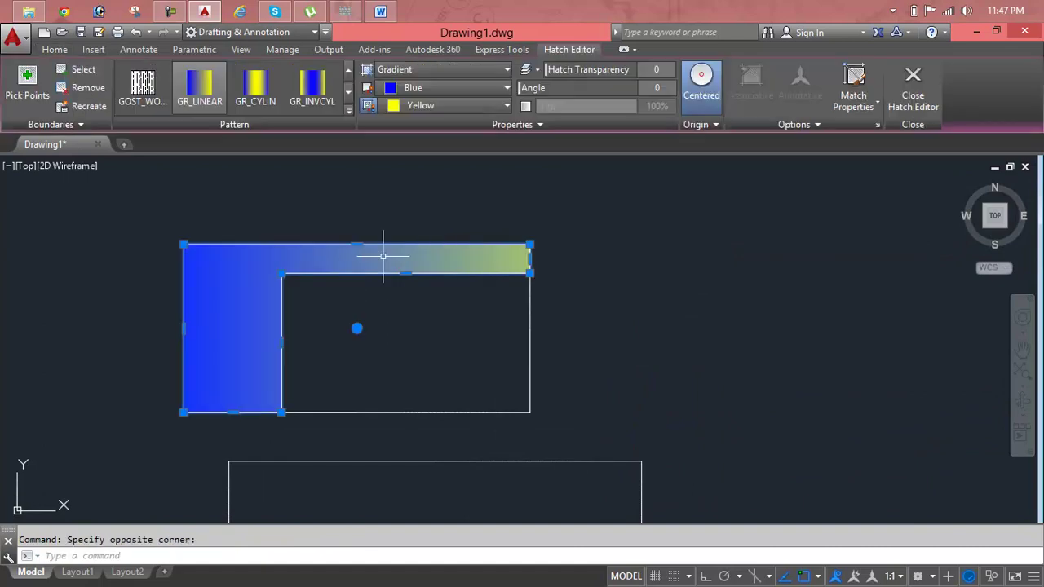
key("Delete")
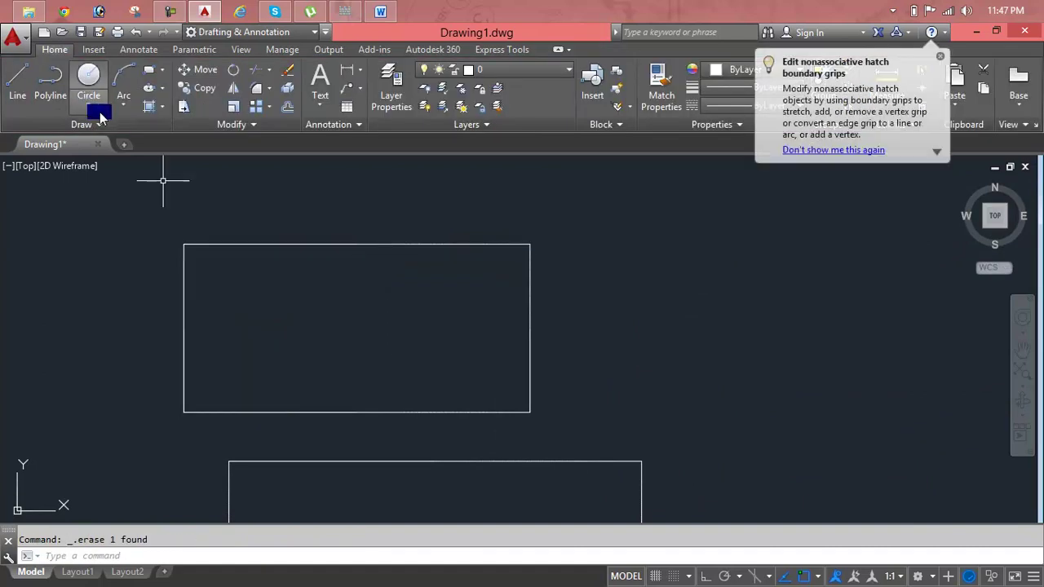
Trial-fill both rectangles with a gradient whose first colour is red
left_click(162, 106)
left_click(175, 160)
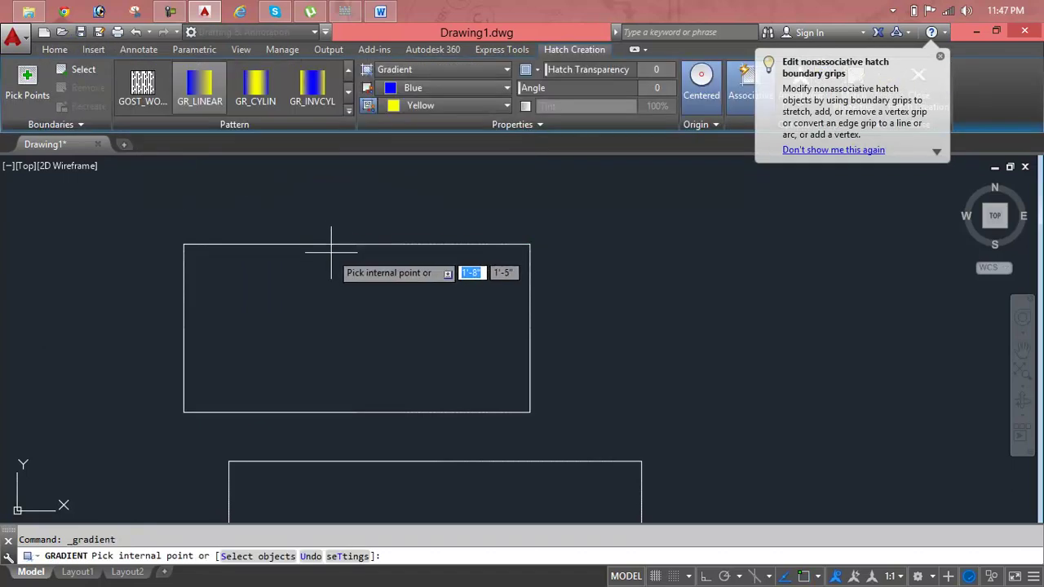
left_click(348, 309)
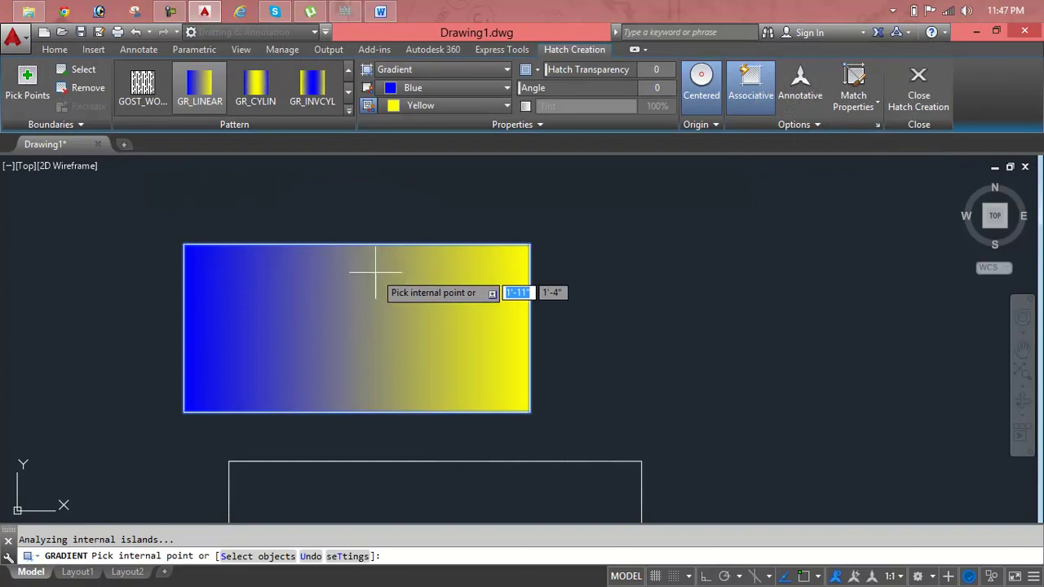
scroll(746, 227, "down", 1)
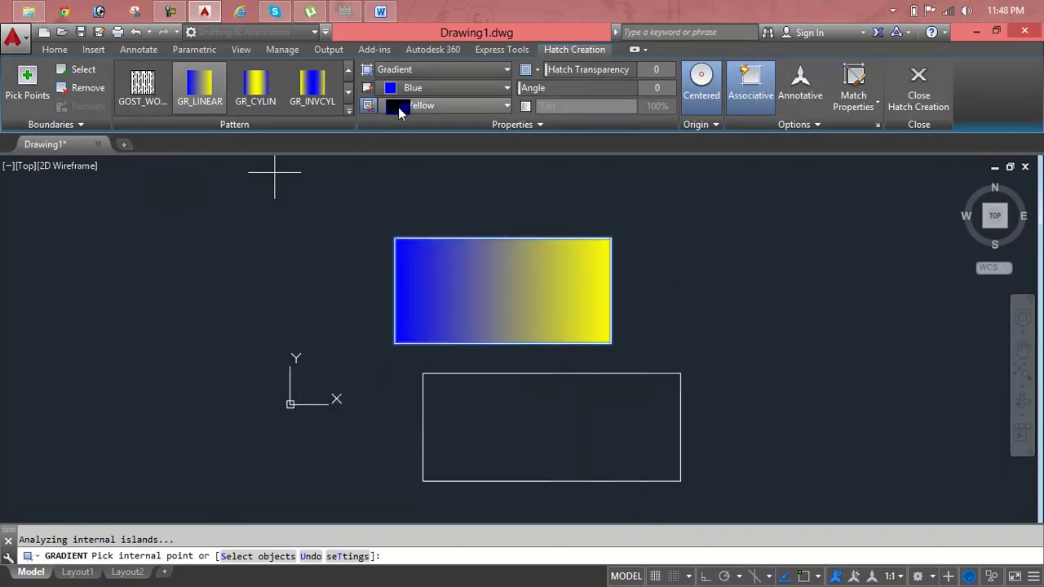
left_click(351, 112)
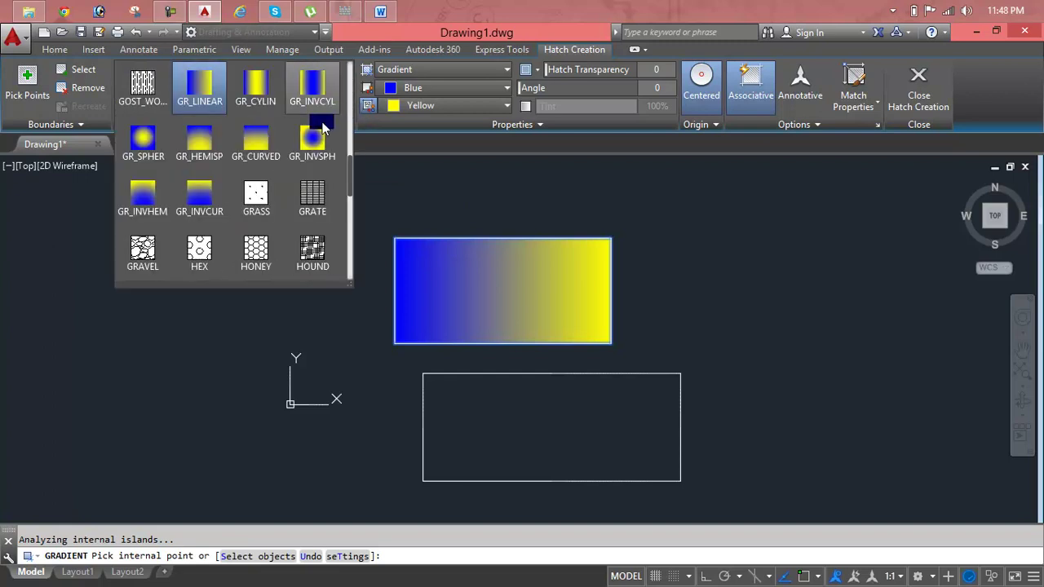
left_click(454, 89)
left_click(433, 131)
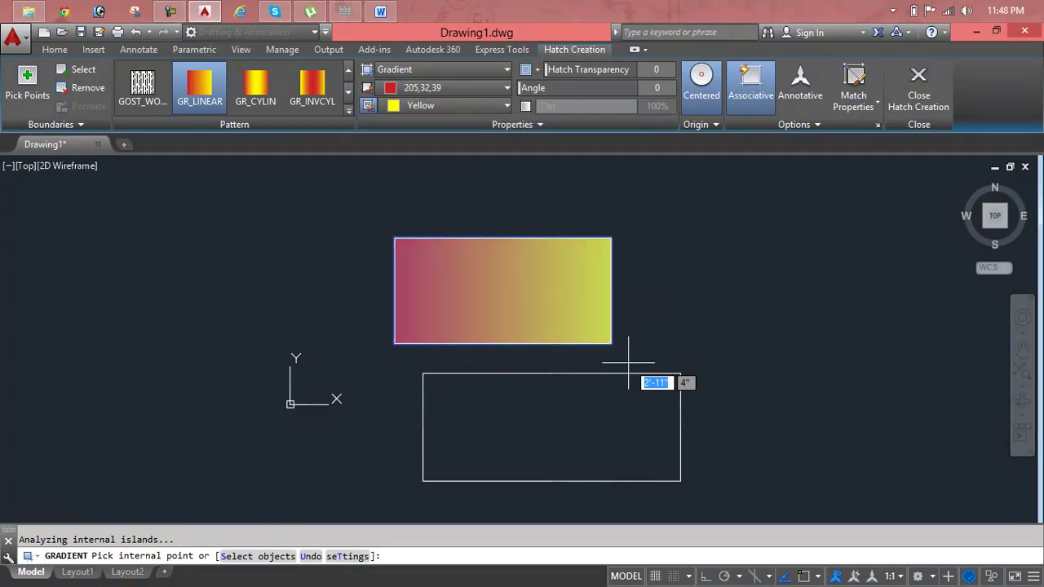
left_click(638, 403)
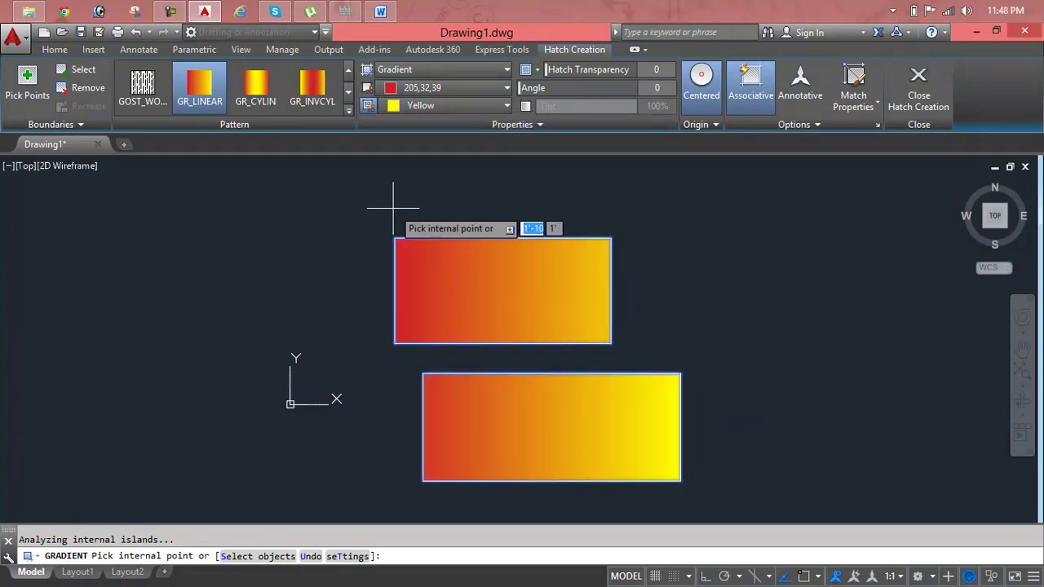
Make the second gradient colour purple, then undo the trial gradient fills
left_click(435, 106)
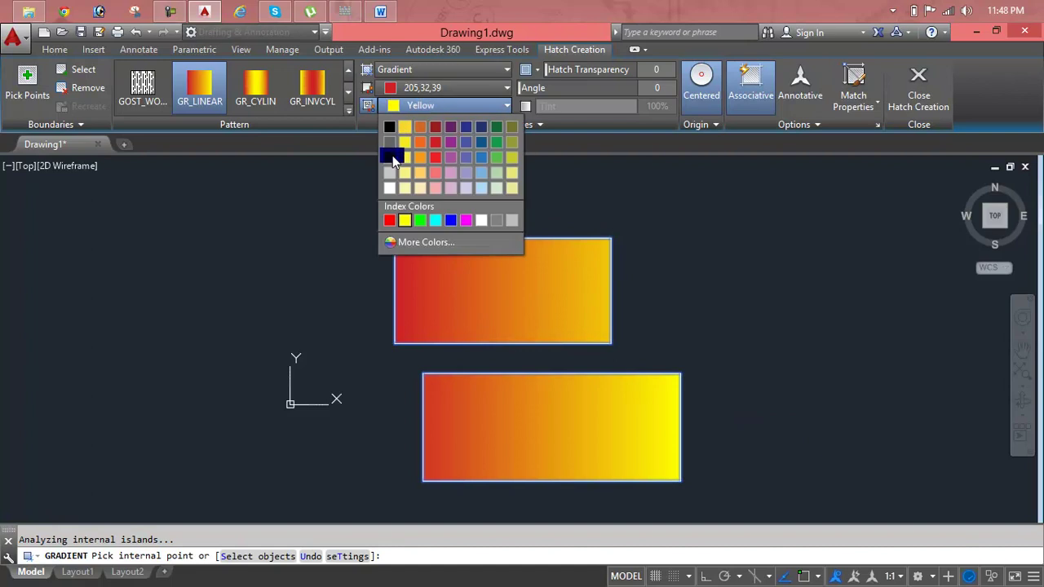
left_click(454, 158)
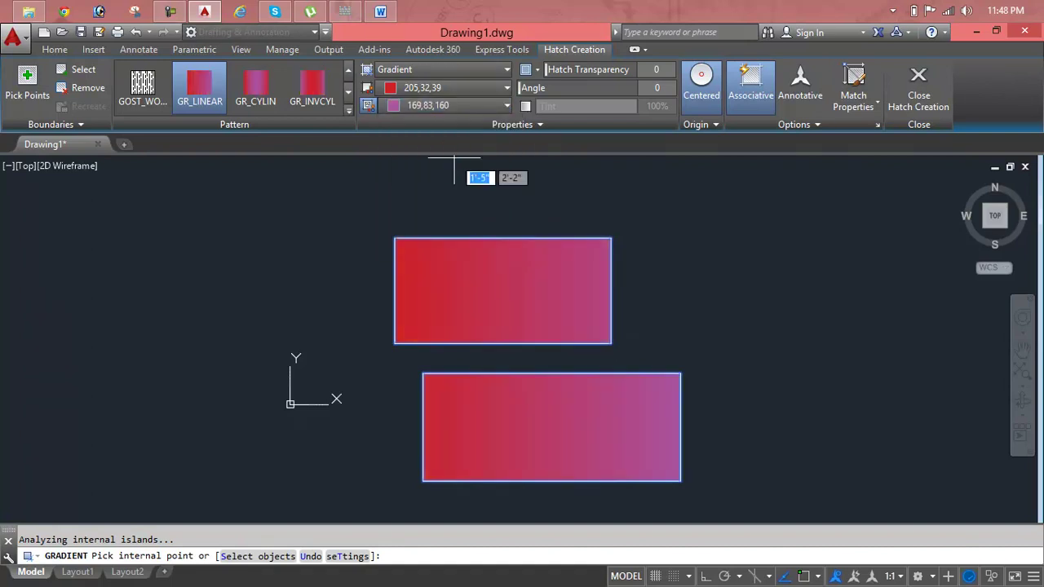
key("Escape")
left_click(520, 434)
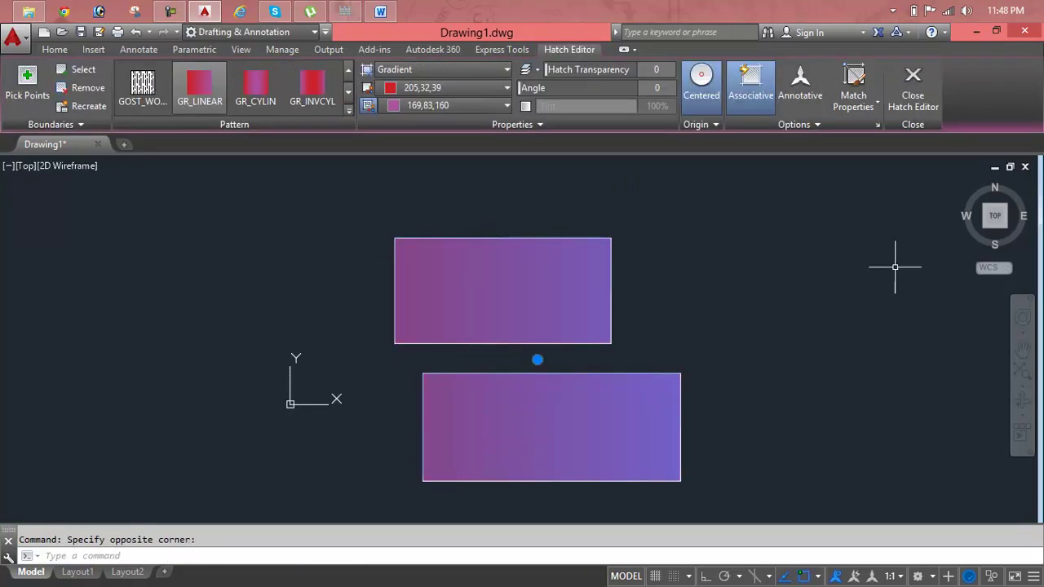
scroll(895, 267, "up", 2)
key("Escape")
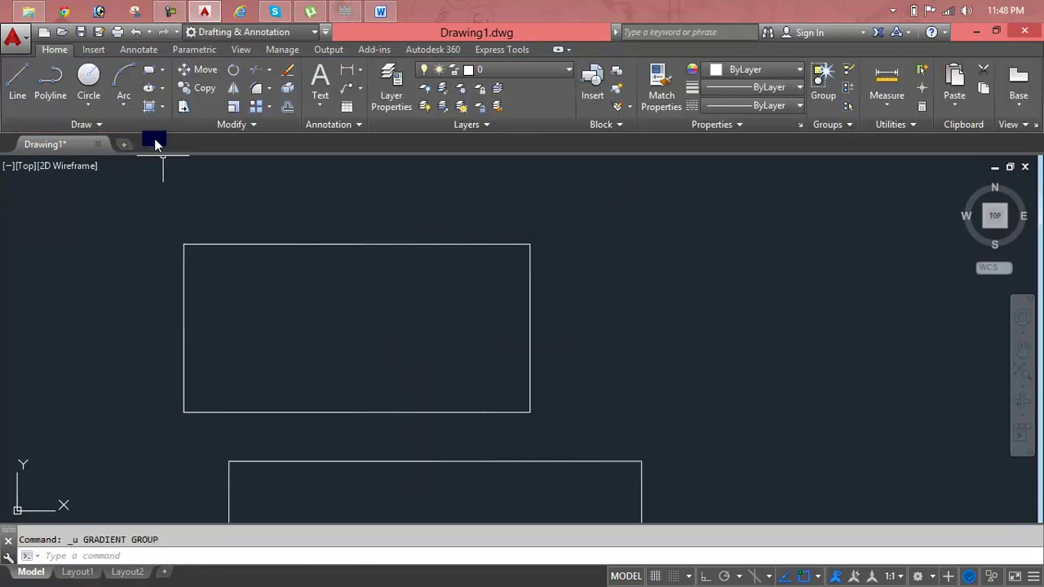
Fill the upper rectangle with a GR_INVCYL blue-yellow cylinder gradient
left_click(355, 311)
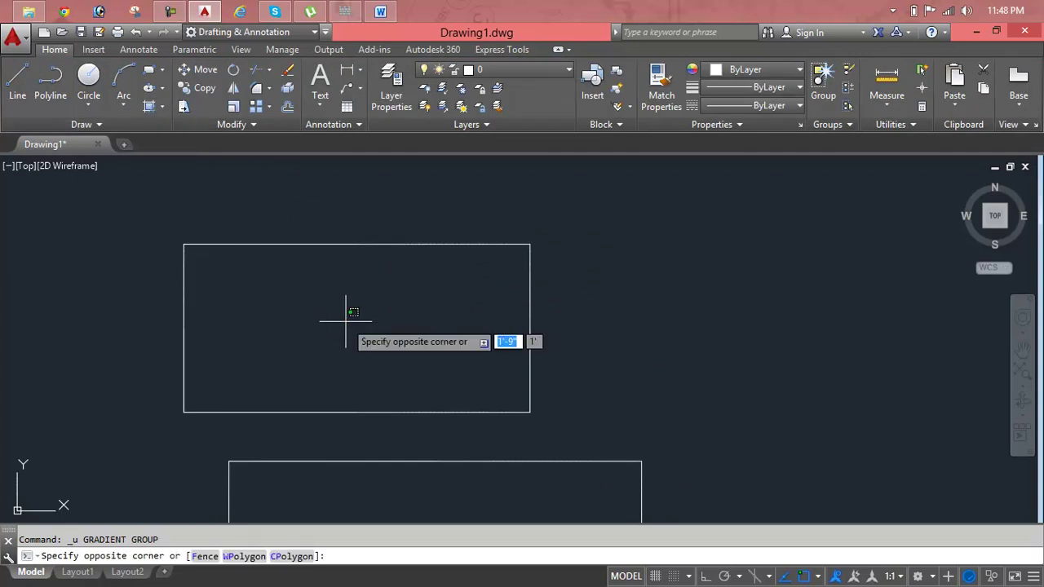
key("Escape")
left_click(366, 244)
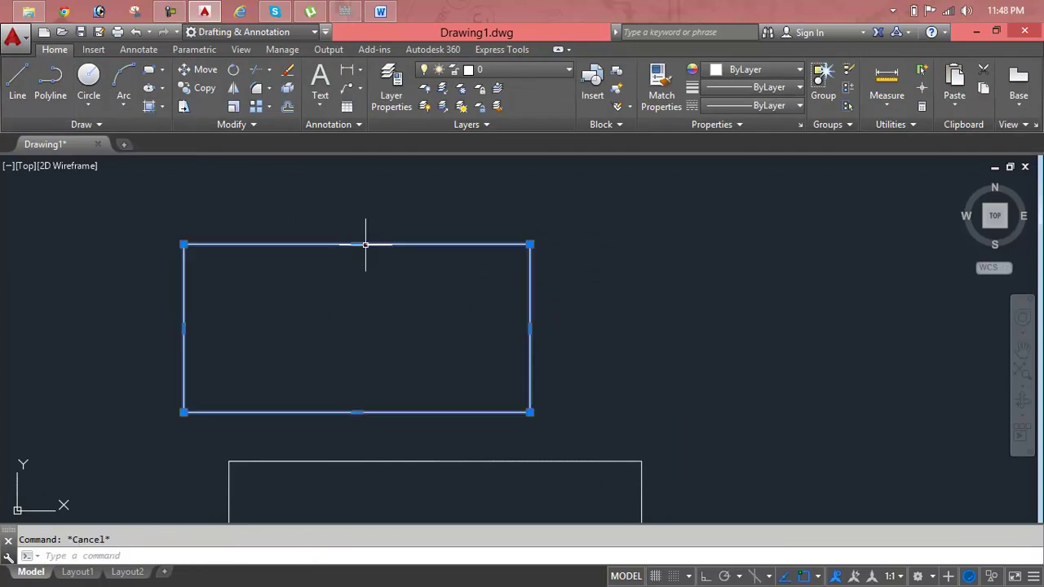
left_click(162, 106)
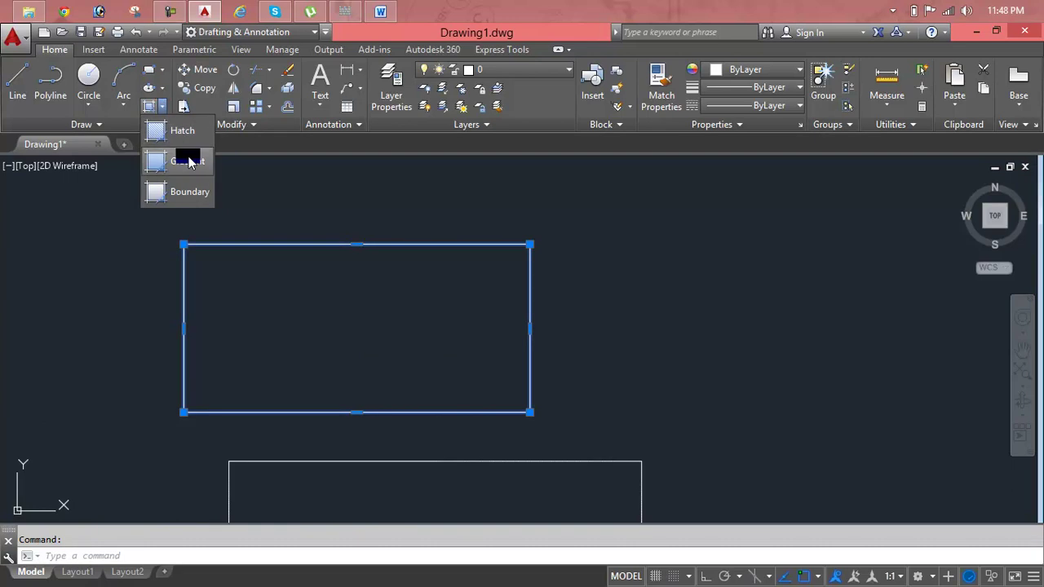
left_click(162, 106)
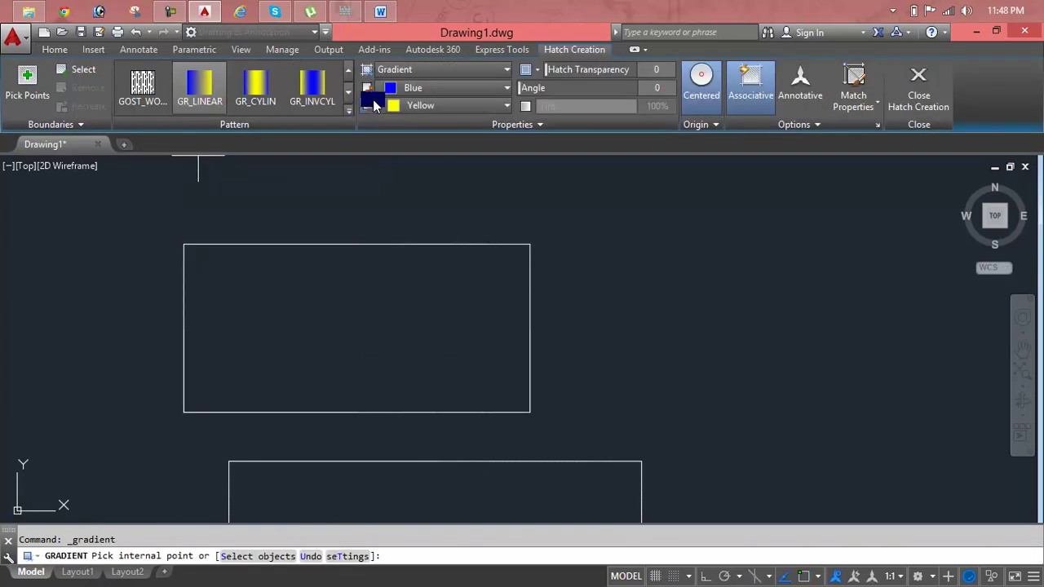
left_click(316, 99)
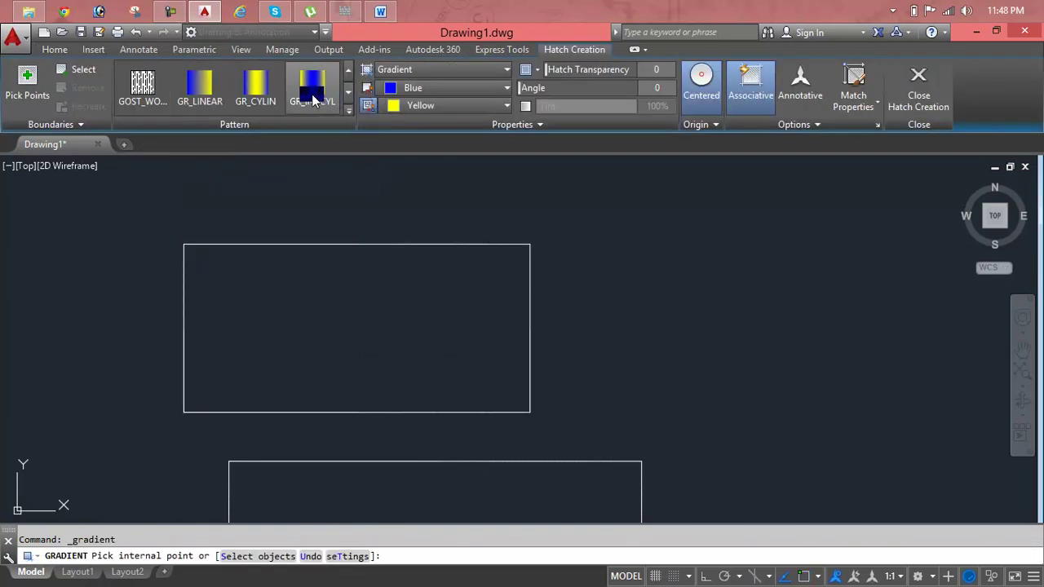
left_click(349, 332)
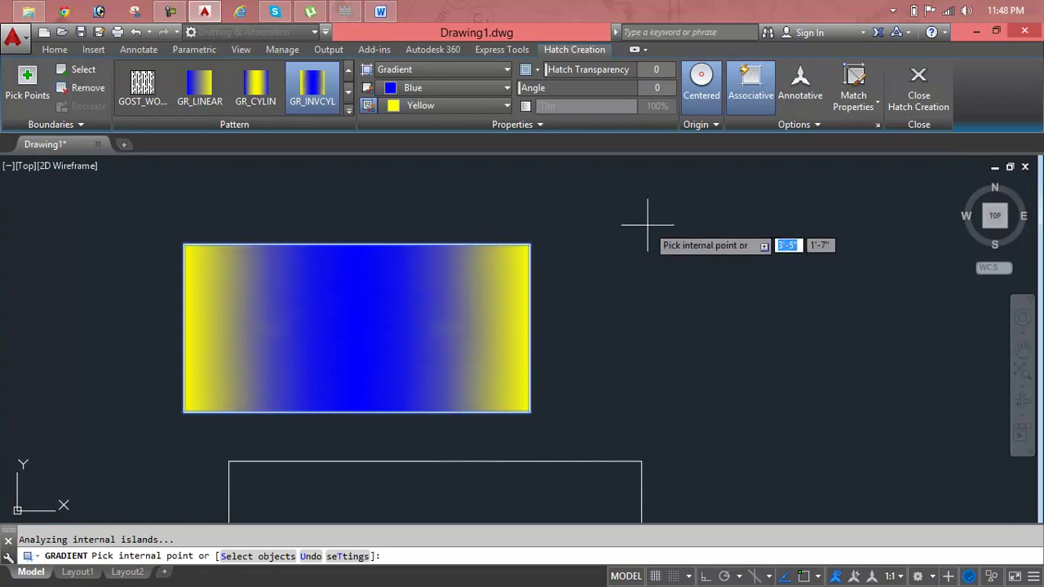
key("Return")
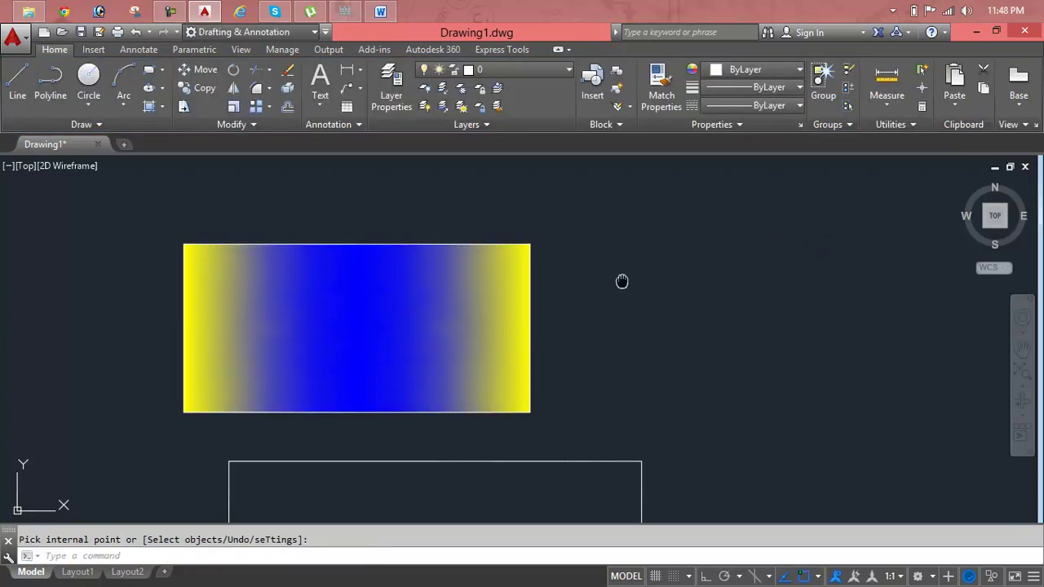
Fill the lower rectangle with a red (205,32,39) to grey (147,149,152) gradient
middle_click_drag(622, 281, 644, 187)
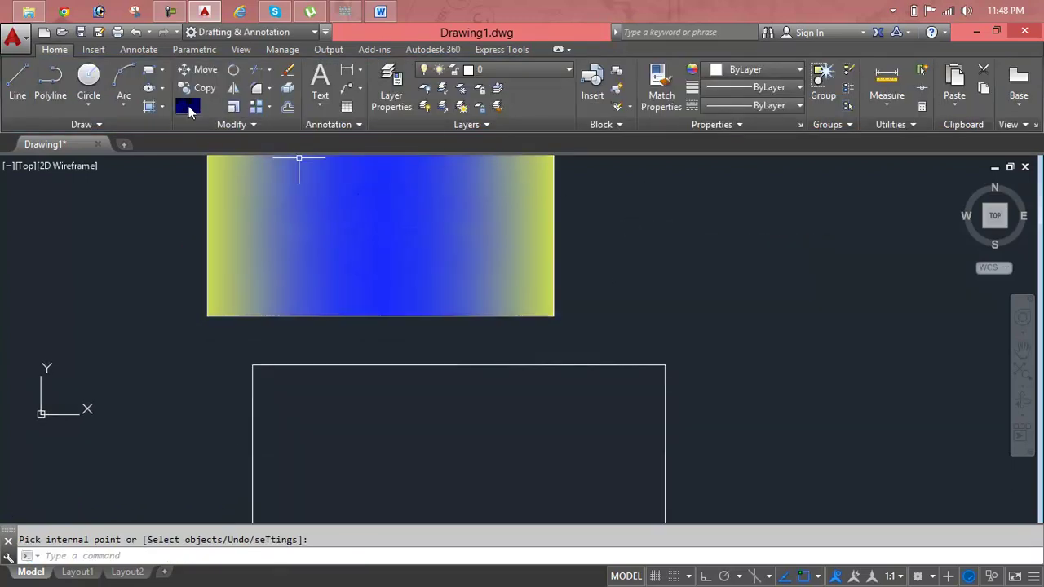
left_click(161, 107)
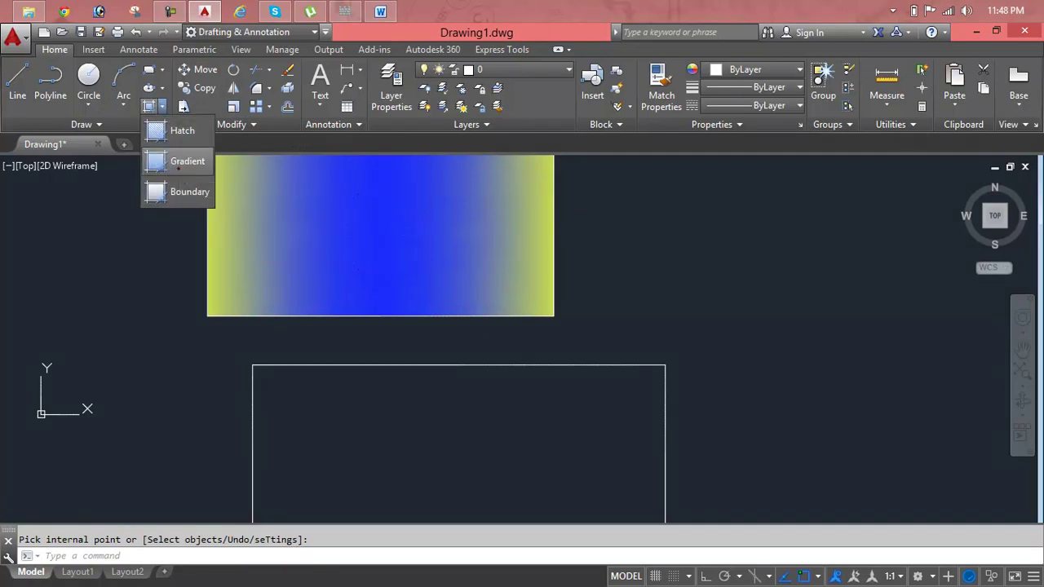
left_click(178, 169)
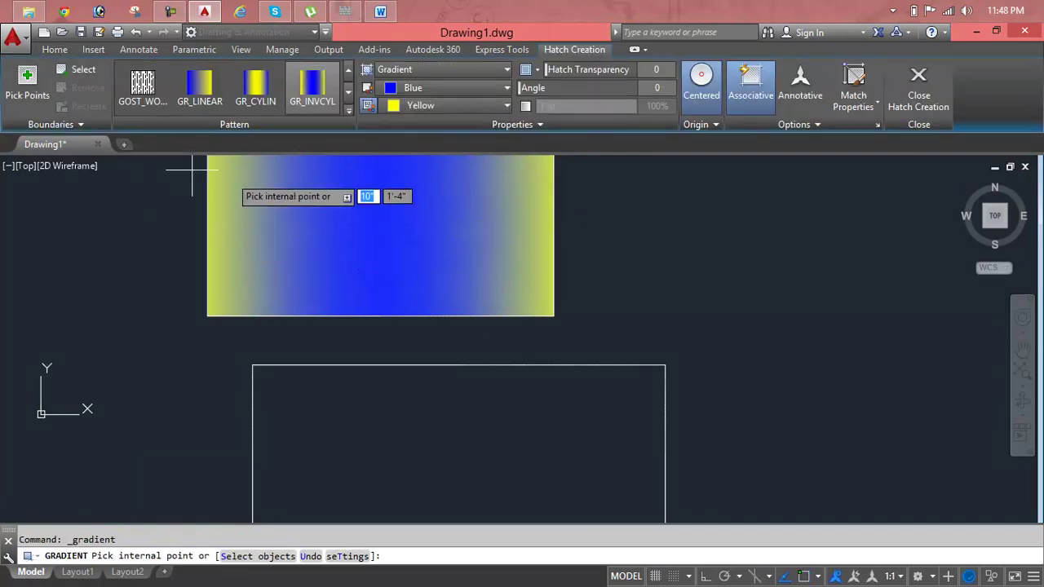
left_click(342, 439)
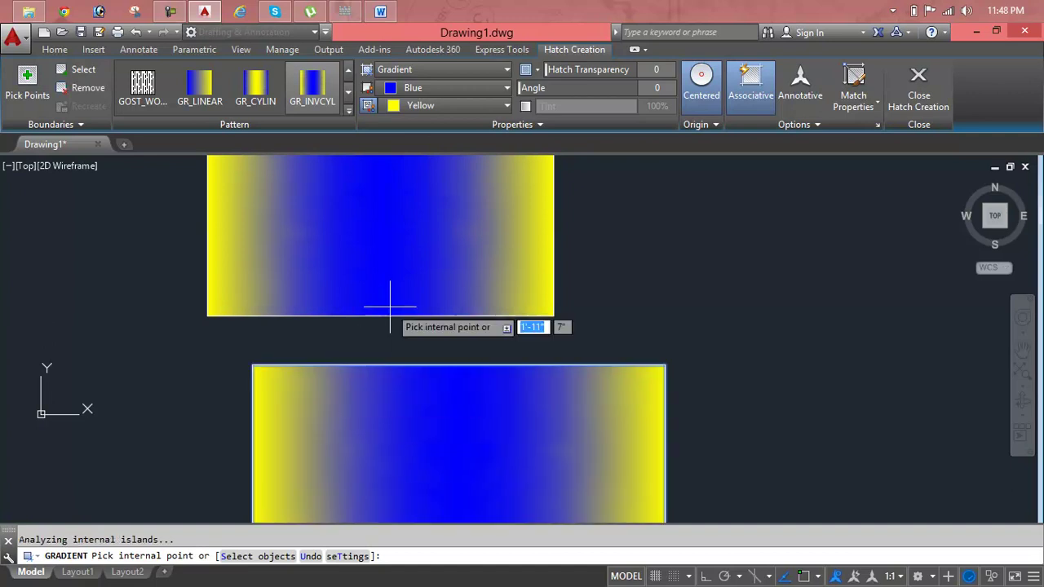
left_click(397, 92)
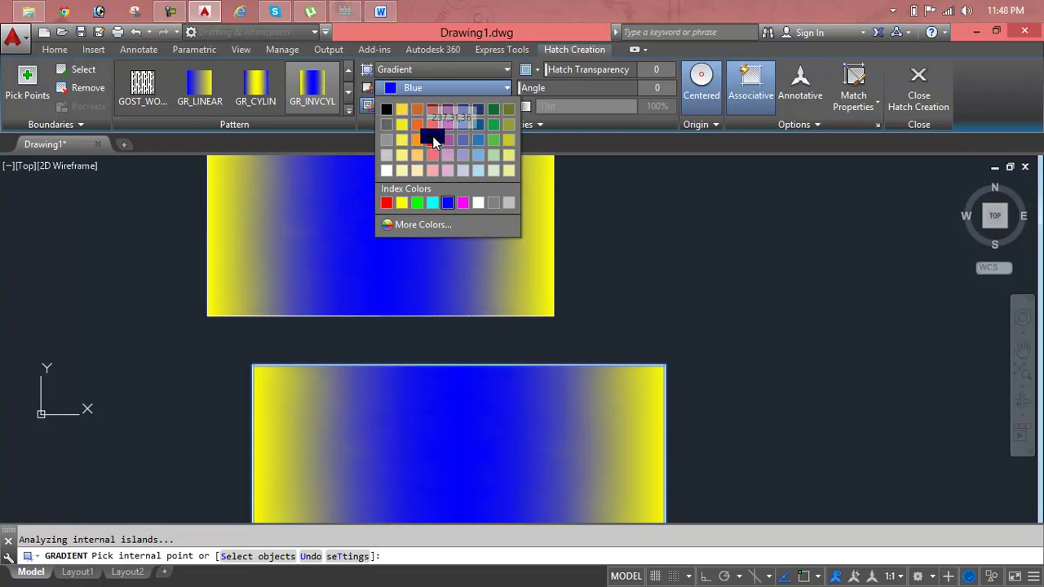
left_click(434, 141)
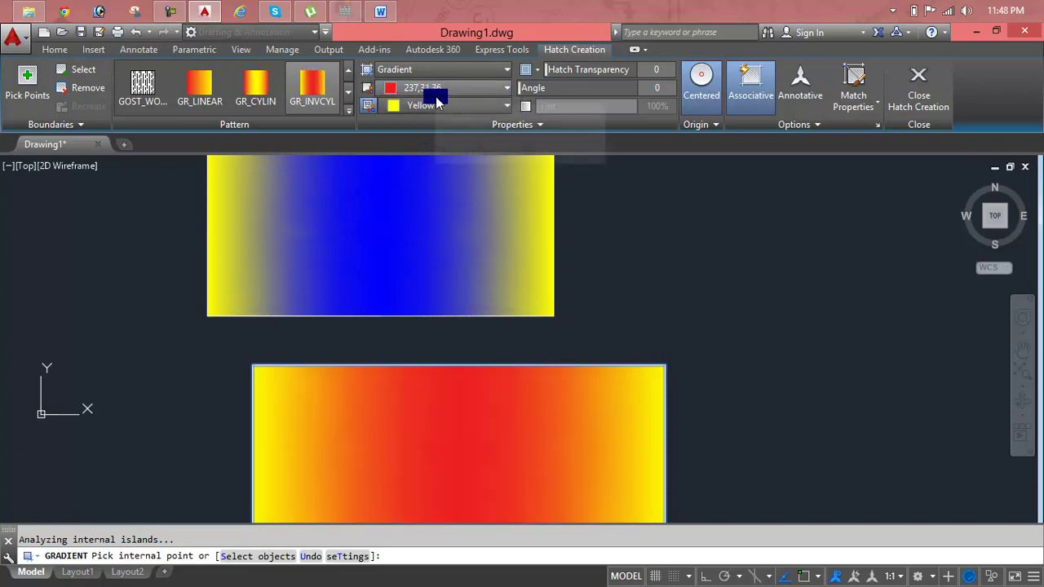
left_click(435, 105)
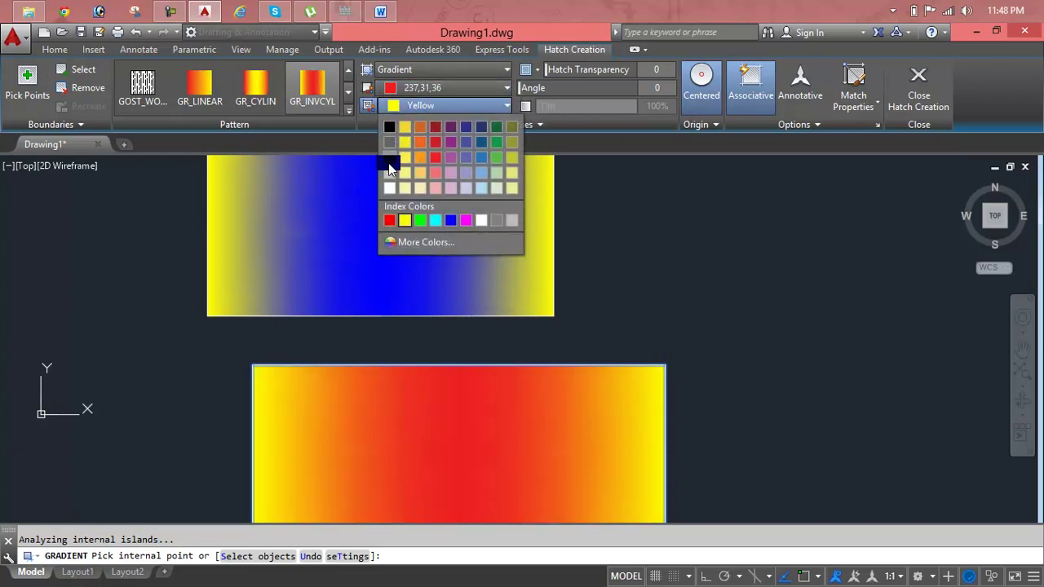
left_click(390, 171)
left_click(430, 92)
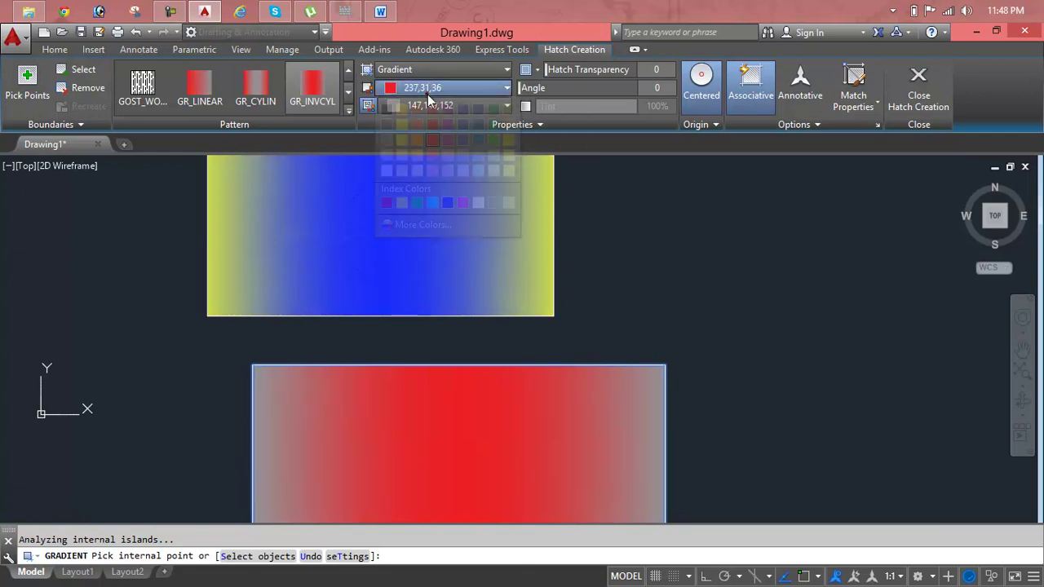
left_click(432, 126)
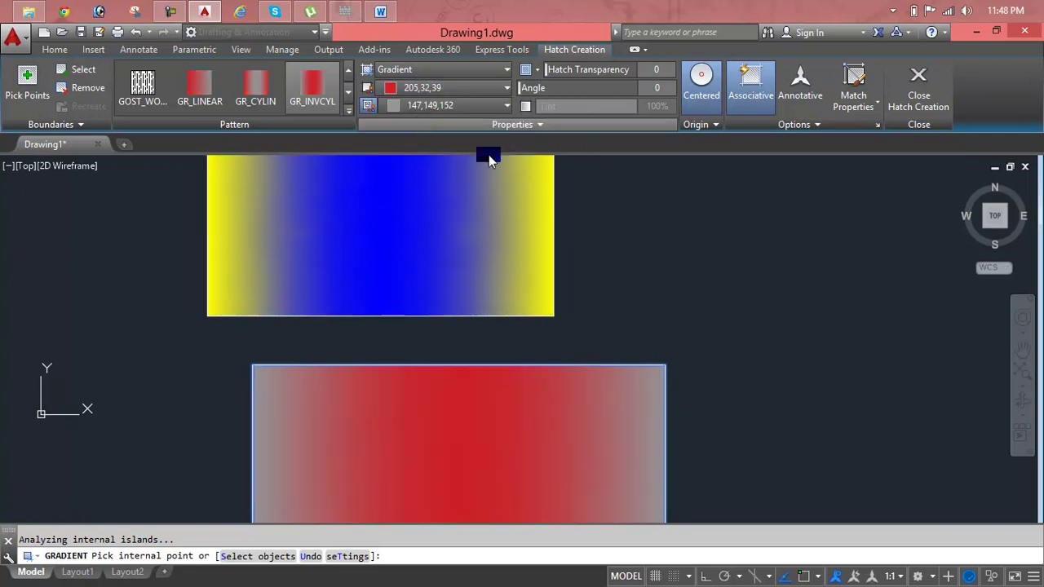
left_click(541, 384)
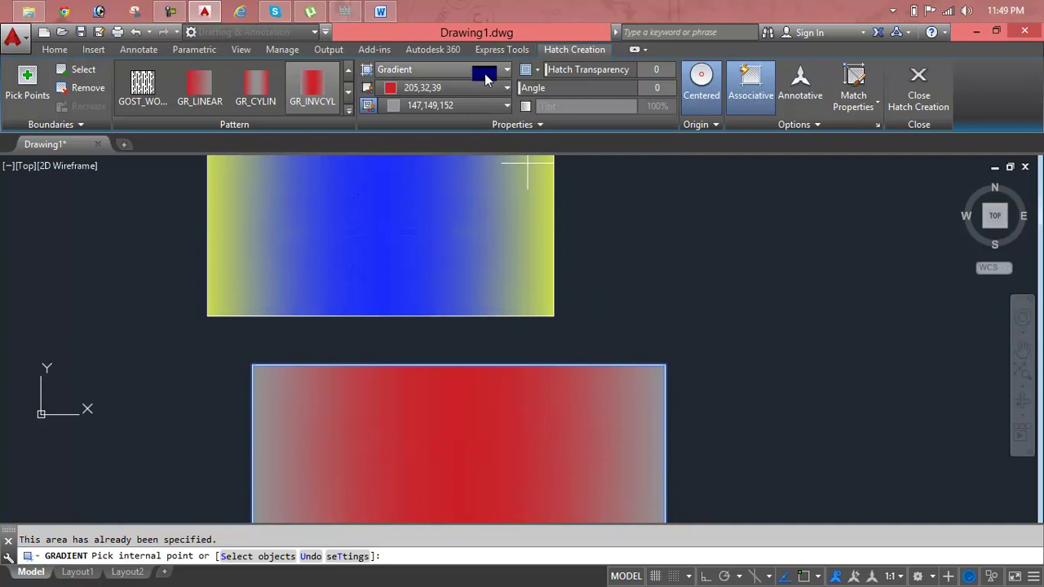
Zoom out and commit the red-grey gradient fill in the lower rectangle
scroll(449, 368, "down", 4)
middle_click_drag(450, 372, 461, 273)
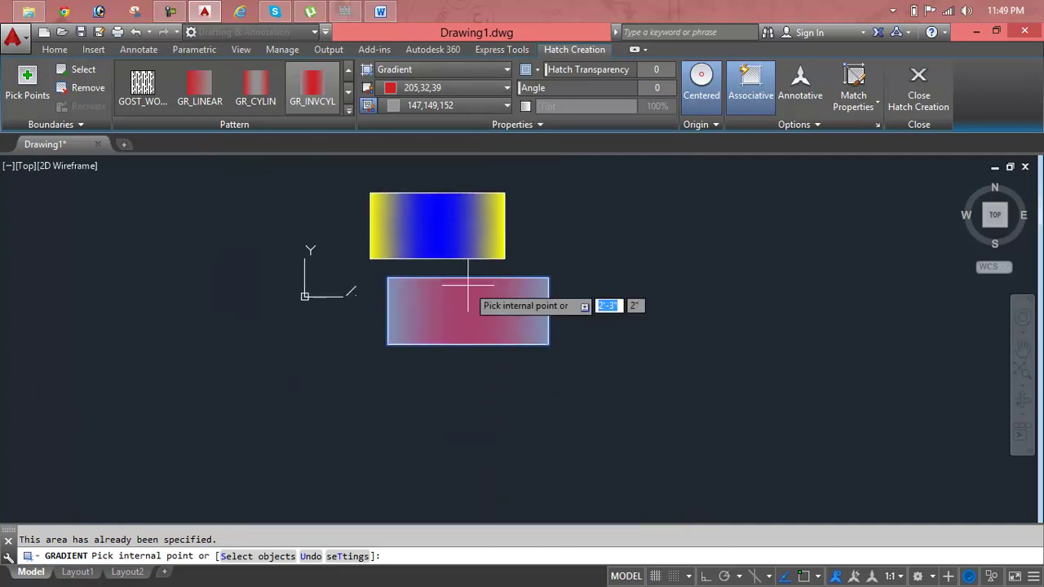
key("Escape")
left_click(495, 306)
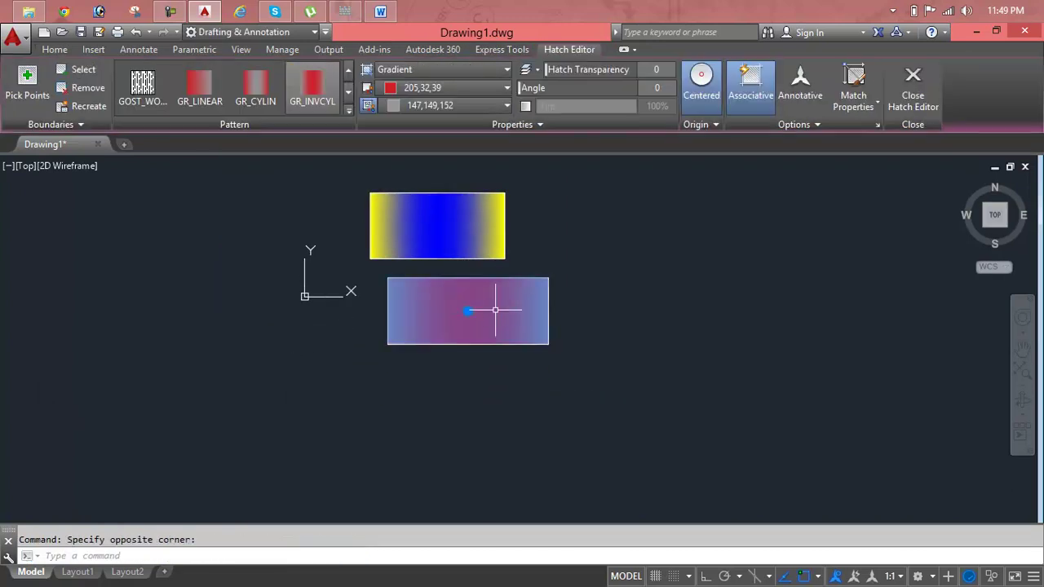
left_click(468, 311)
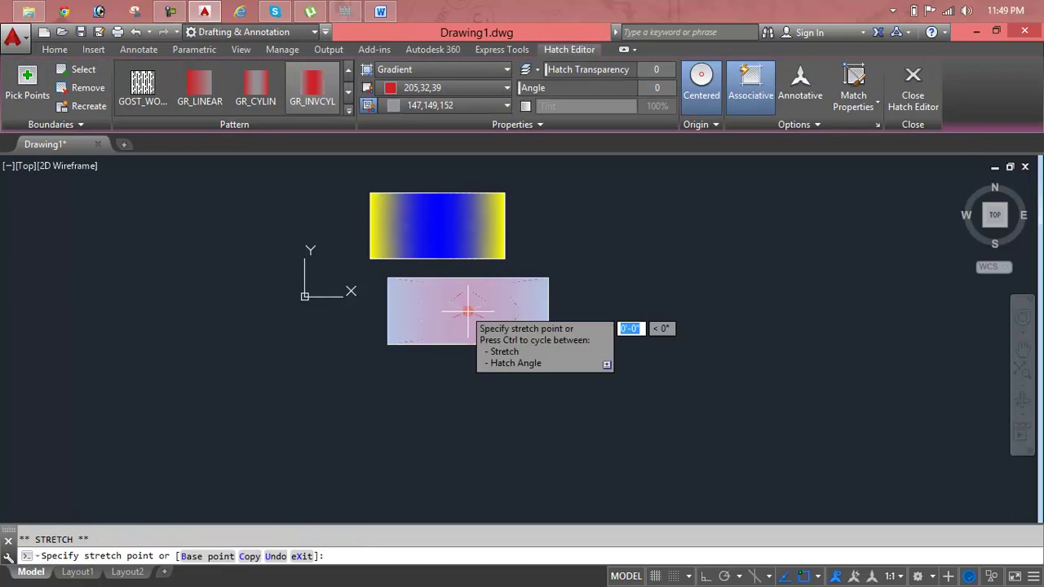
key("Escape")
key("Escape")
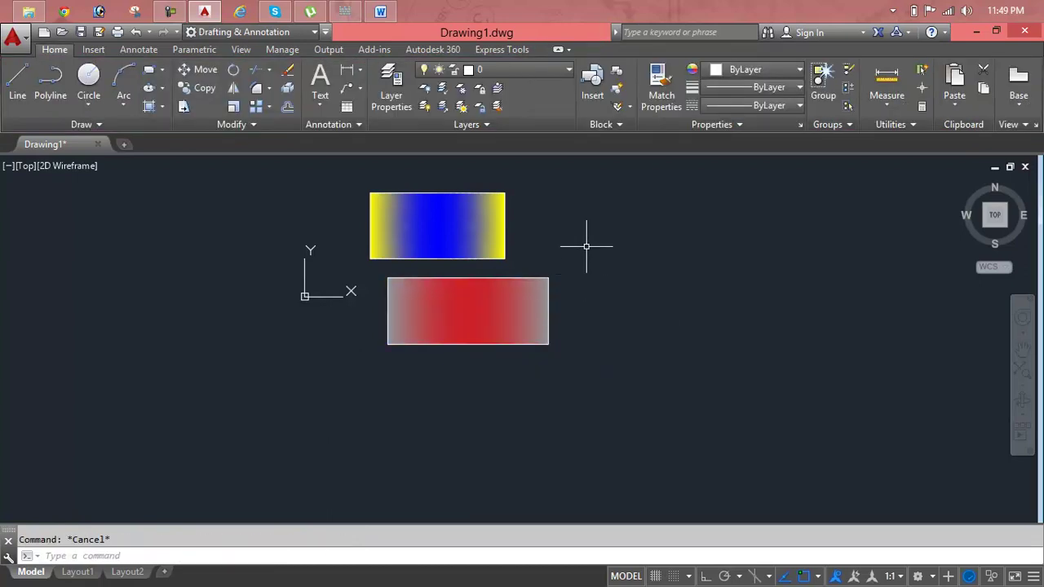
Trial-move the red-grey gradient up and right, then undo the move
left_click(585, 246)
left_click(520, 353)
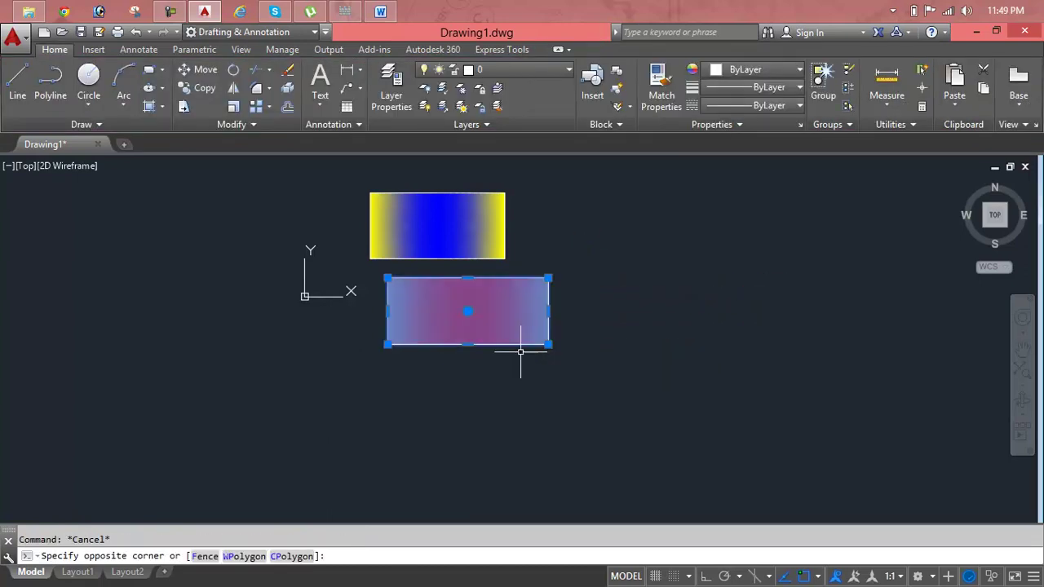
left_click(467, 311)
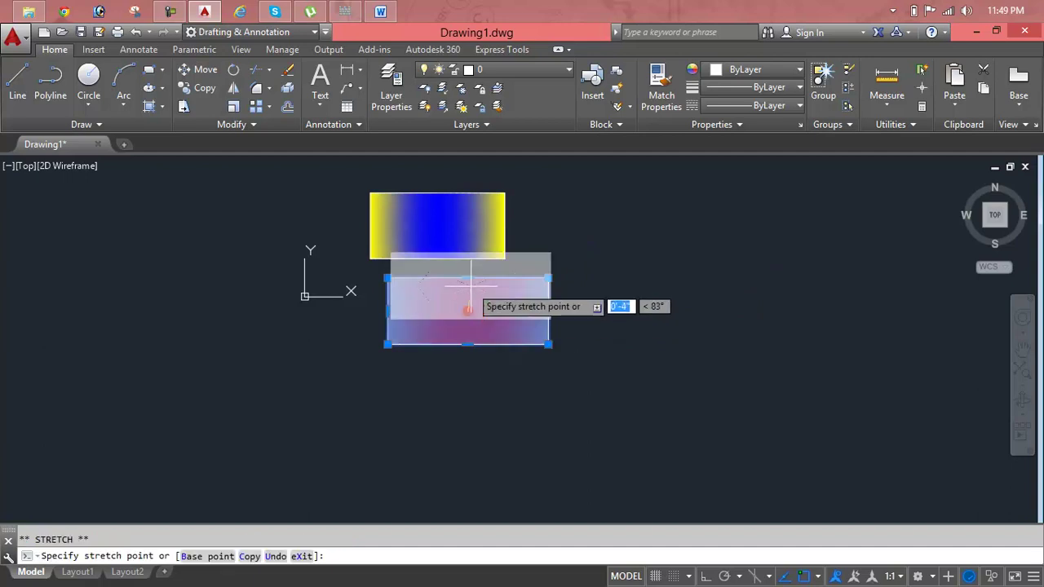
left_click(489, 238)
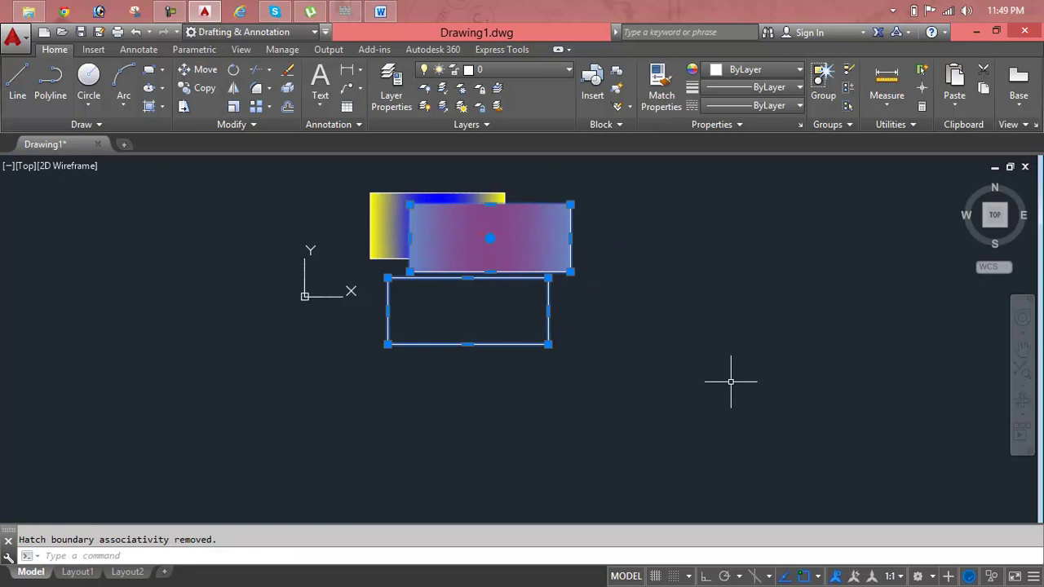
key("ctrl+z")
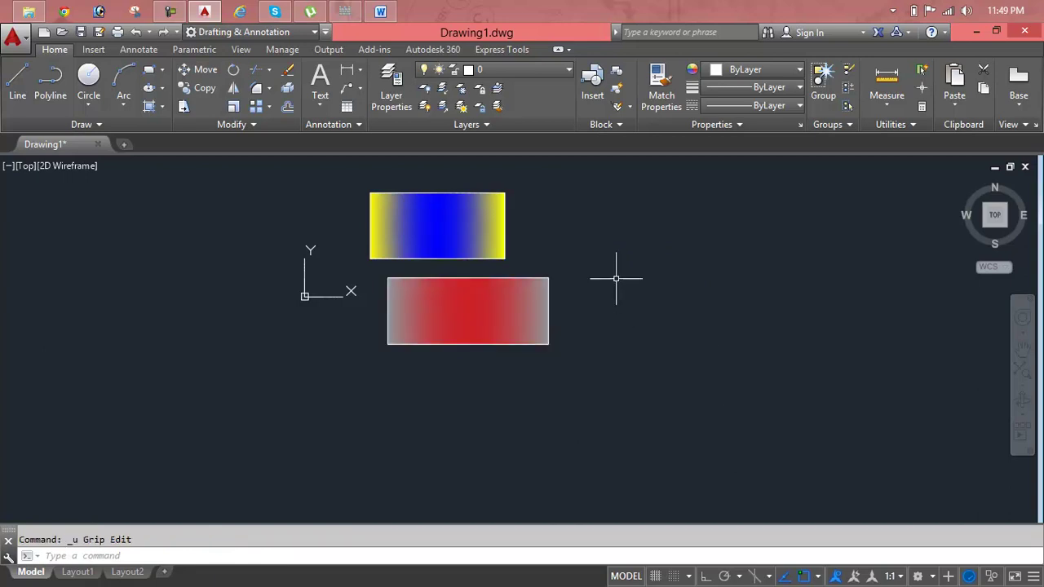
Move the red-grey gradient up by its centre grip to overlap the blue-yellow gradient
left_click(613, 257)
left_click(339, 420)
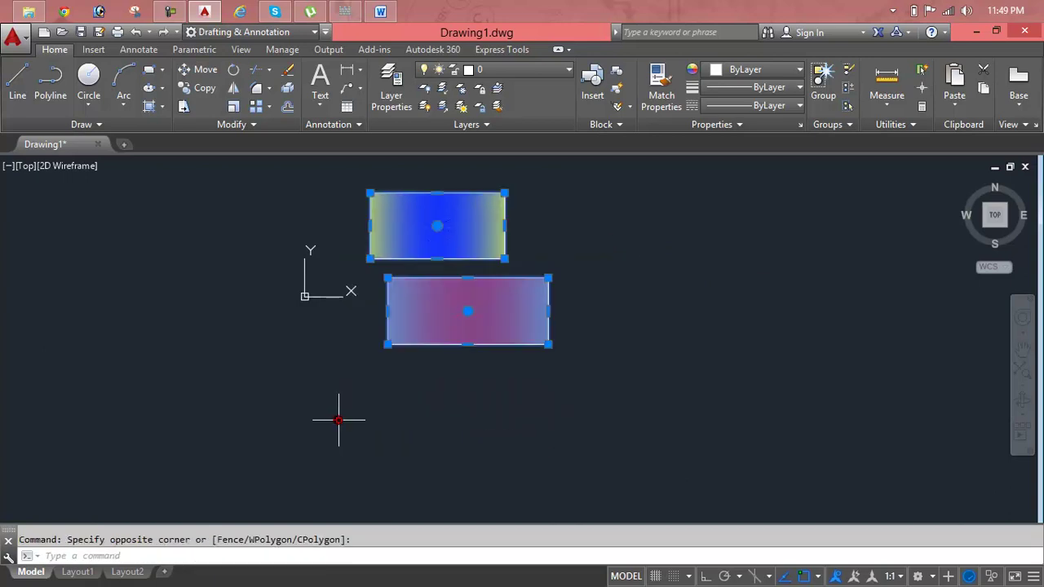
key("Escape")
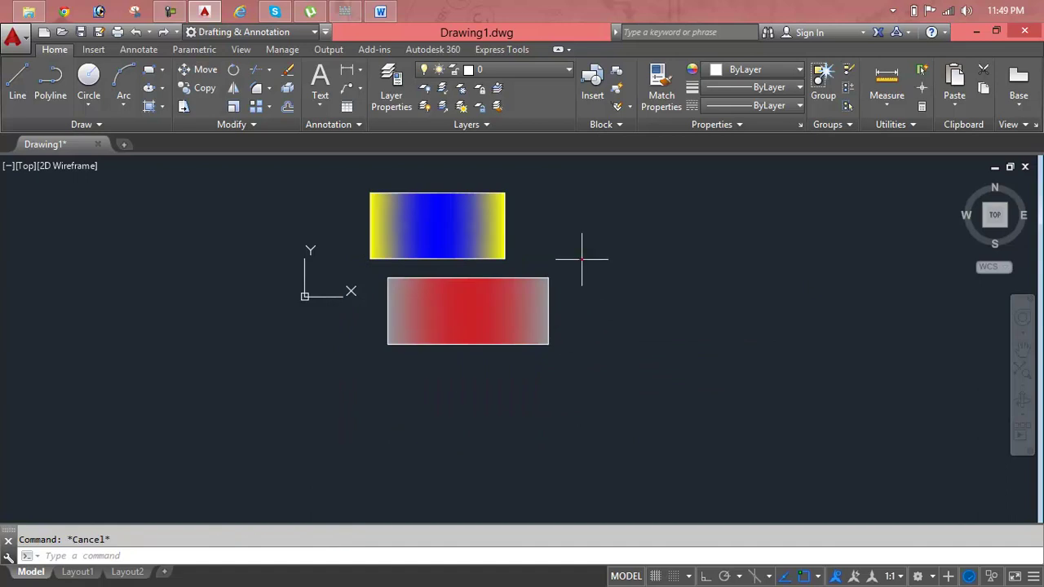
left_click(582, 260)
left_click(495, 459)
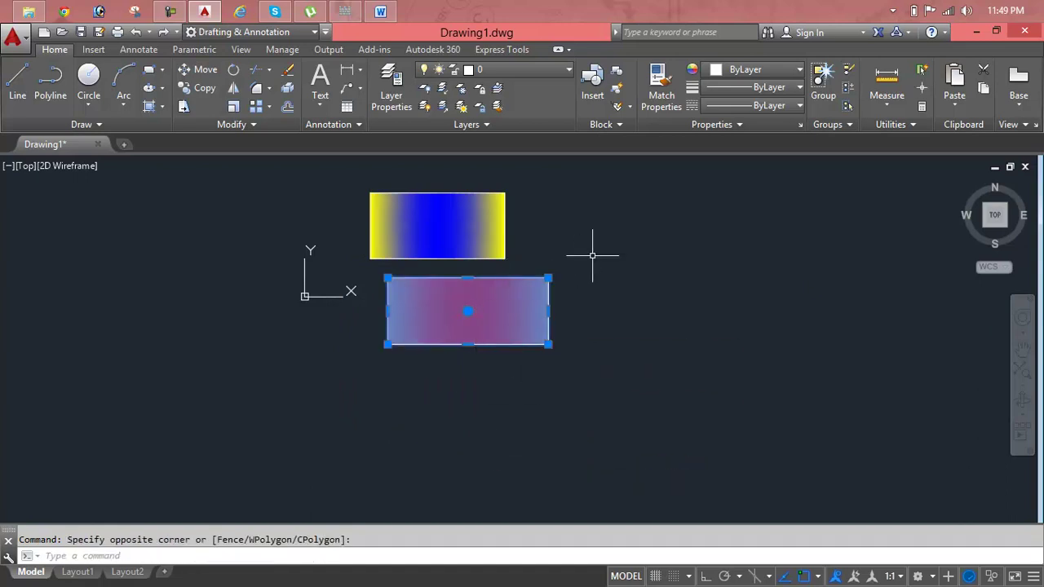
left_click(519, 275)
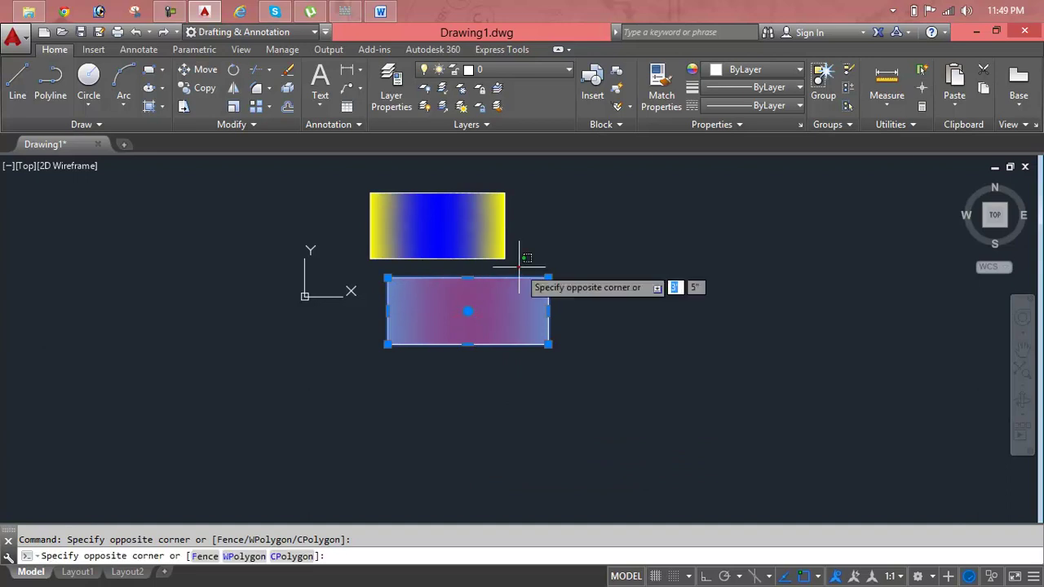
left_click(383, 439)
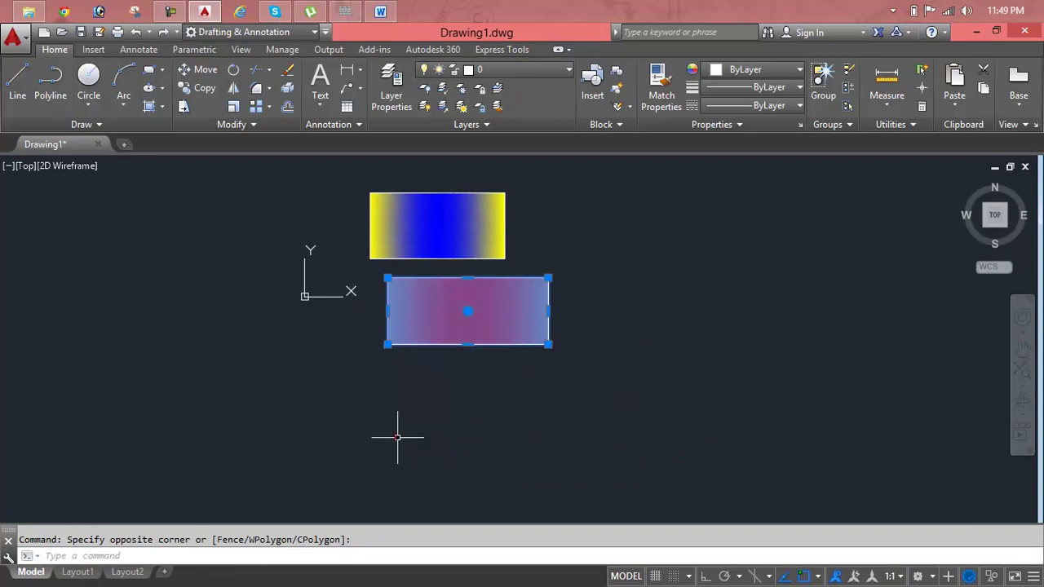
left_click(468, 311)
left_click(484, 234)
Delete the empty rectangle outline left where the red-grey gradient was
scroll(523, 325, "up", 5)
scroll(528, 384, "down", 4)
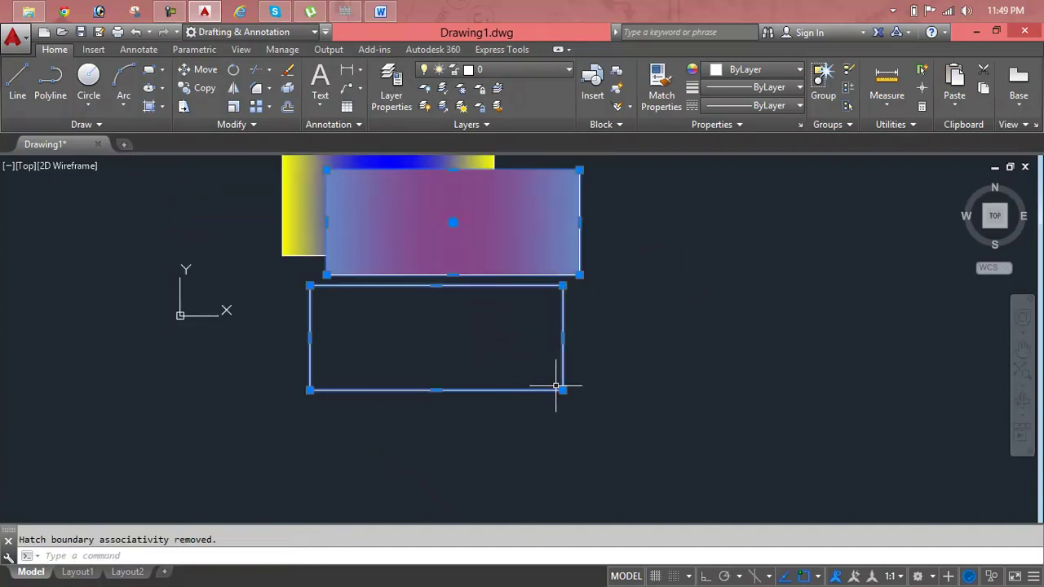
left_click(552, 380)
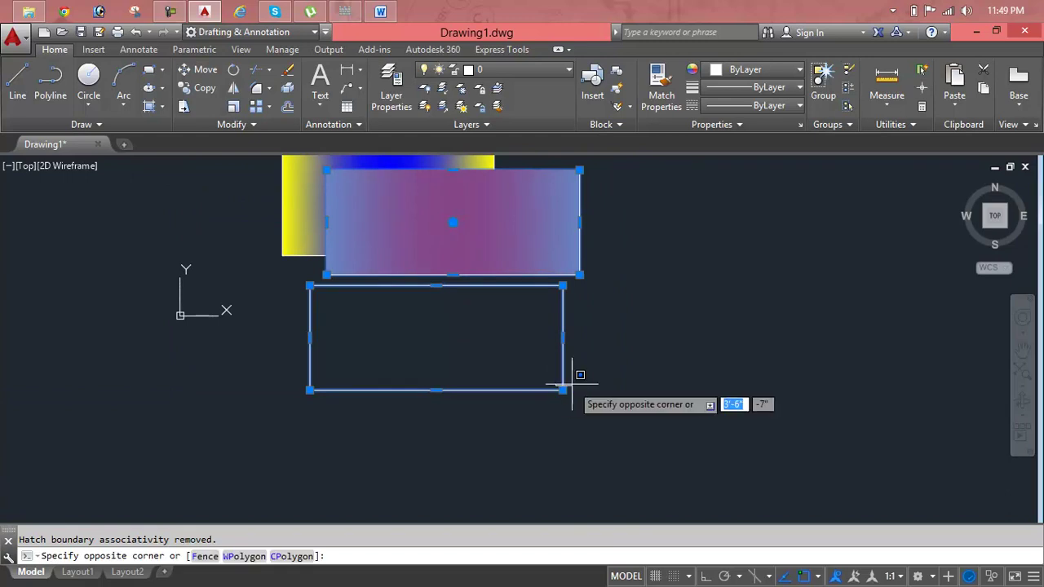
key("Escape")
left_click(564, 349)
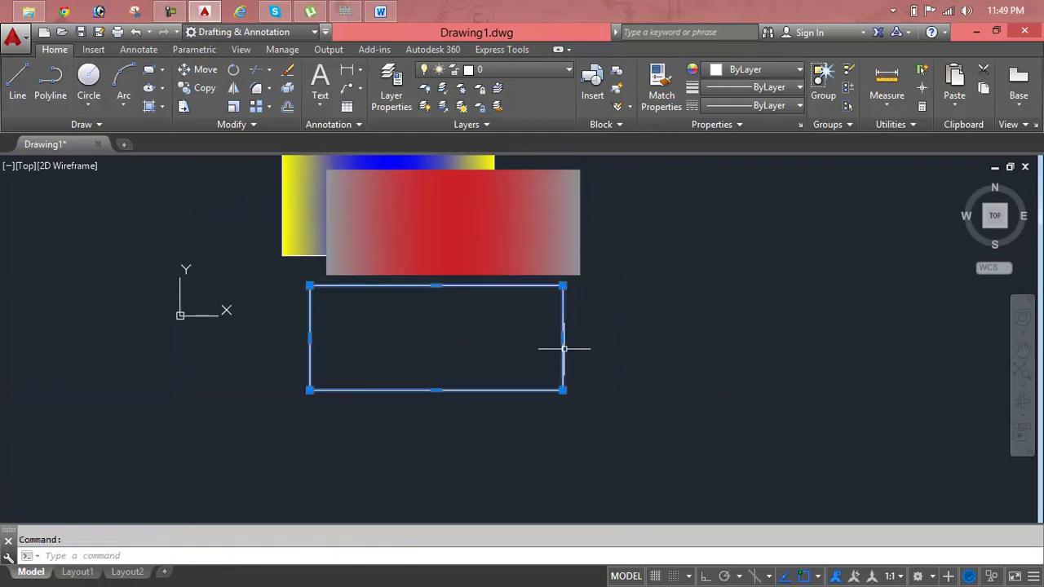
key("Delete")
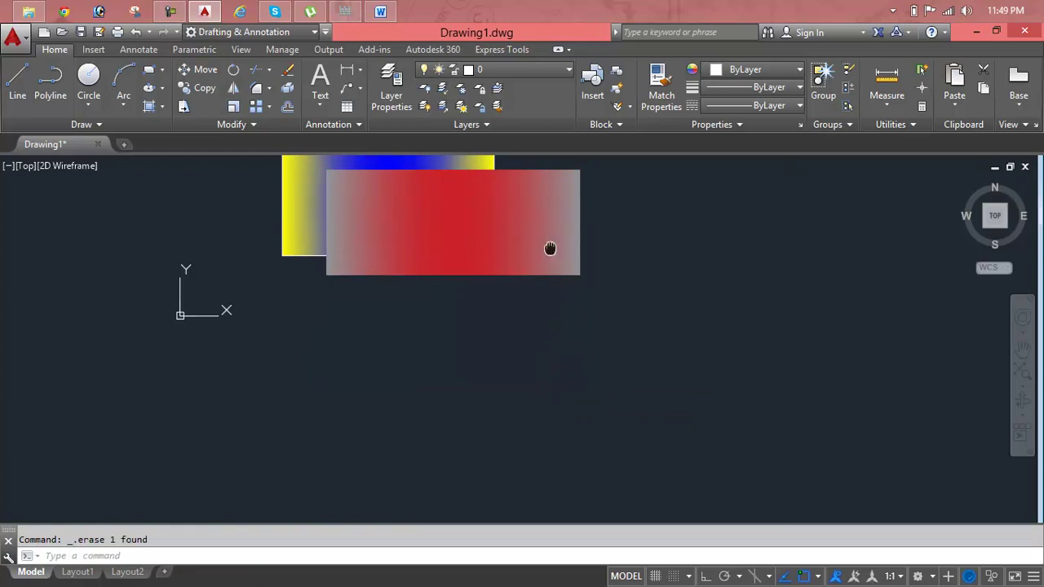
Move the blue-yellow gradient up and to the right
middle_click_drag(552, 245, 572, 439)
left_click(306, 388)
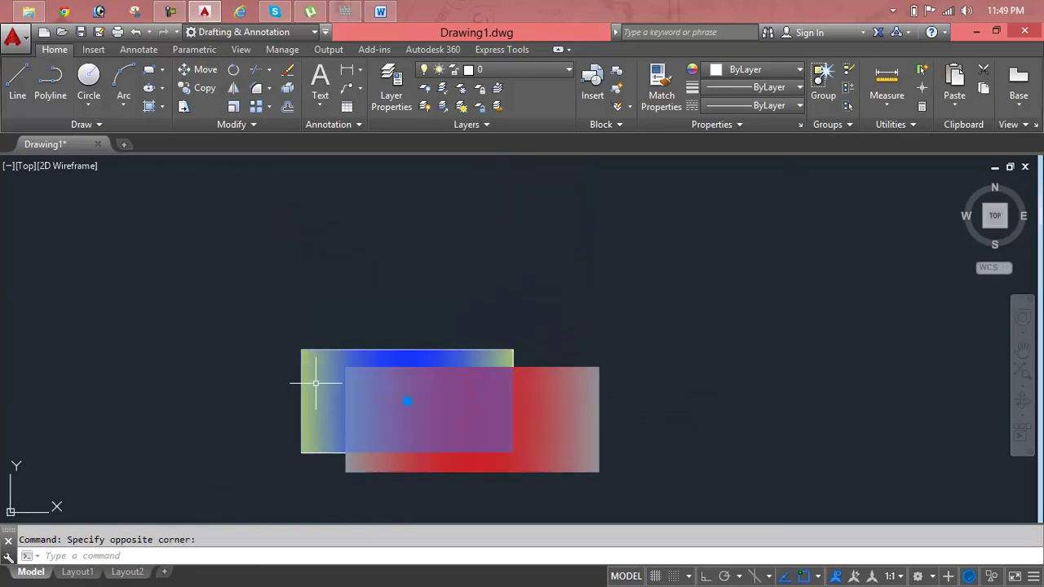
left_click(431, 402)
left_click(407, 400)
left_click(638, 242)
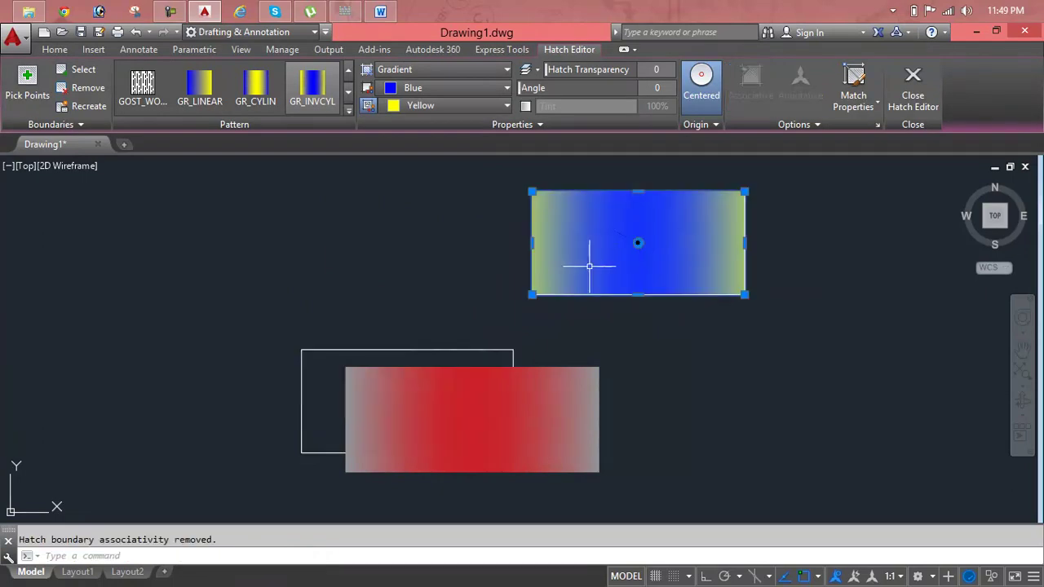
Delete only the stray rectangle outline, undoing an accidental deletion of both objects
left_click(385, 351)
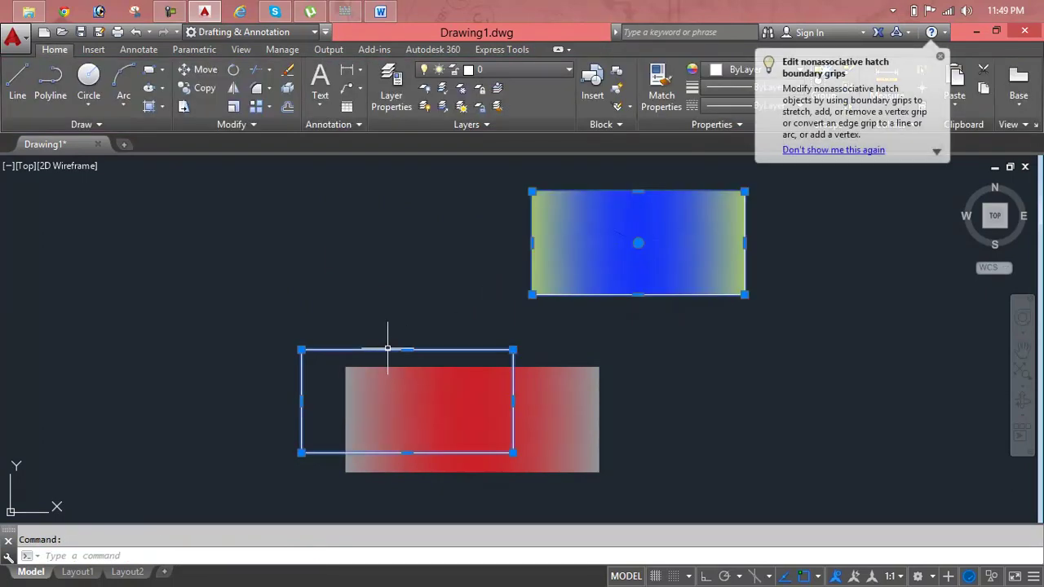
key("Delete")
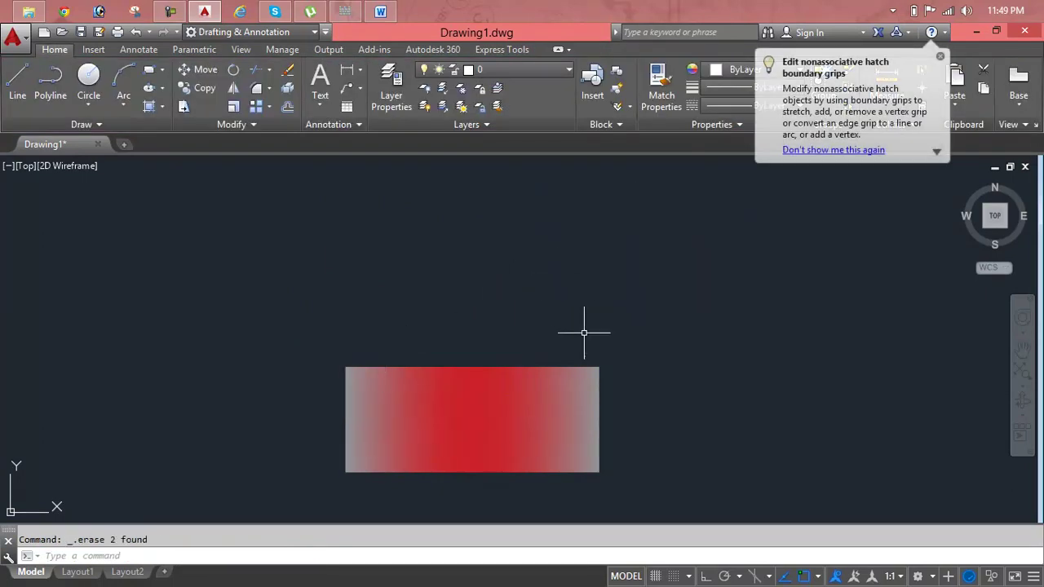
key("ctrl+z")
left_click(489, 349)
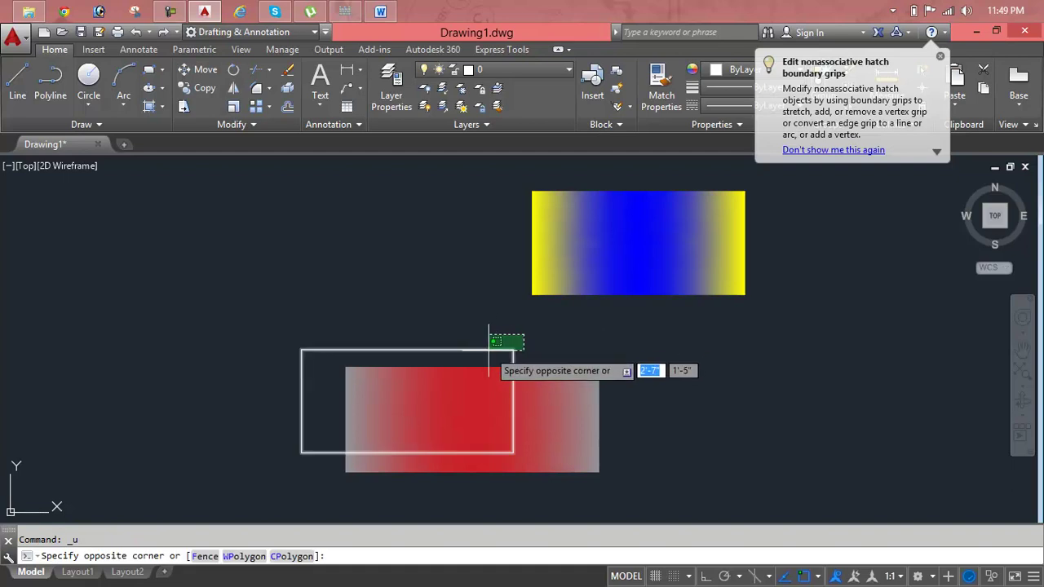
left_click(303, 450)
key("Delete")
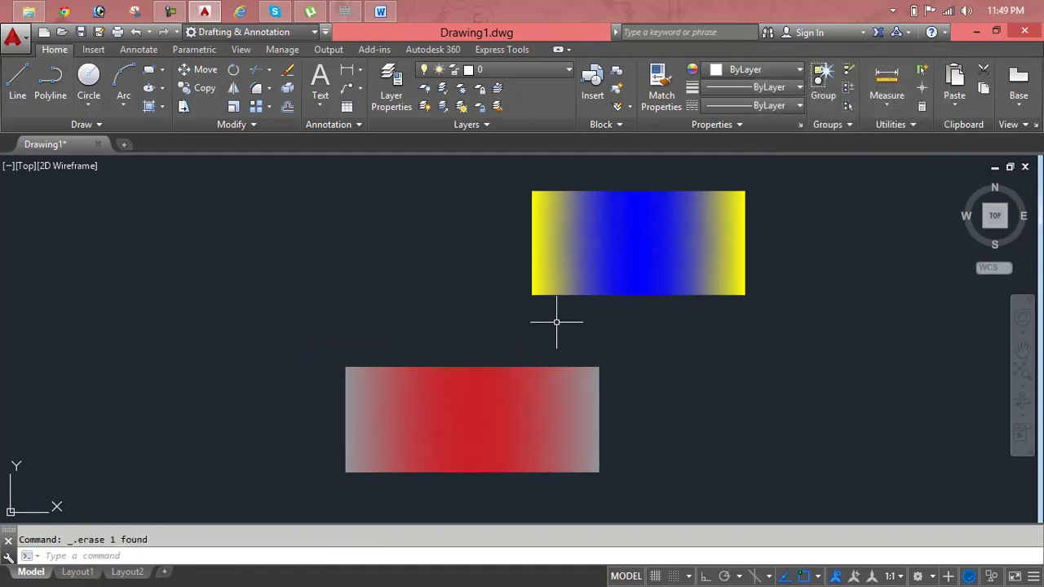
Move the yellow-blue hatch by its centre onto the red hatch
left_click(638, 259)
left_click(638, 242)
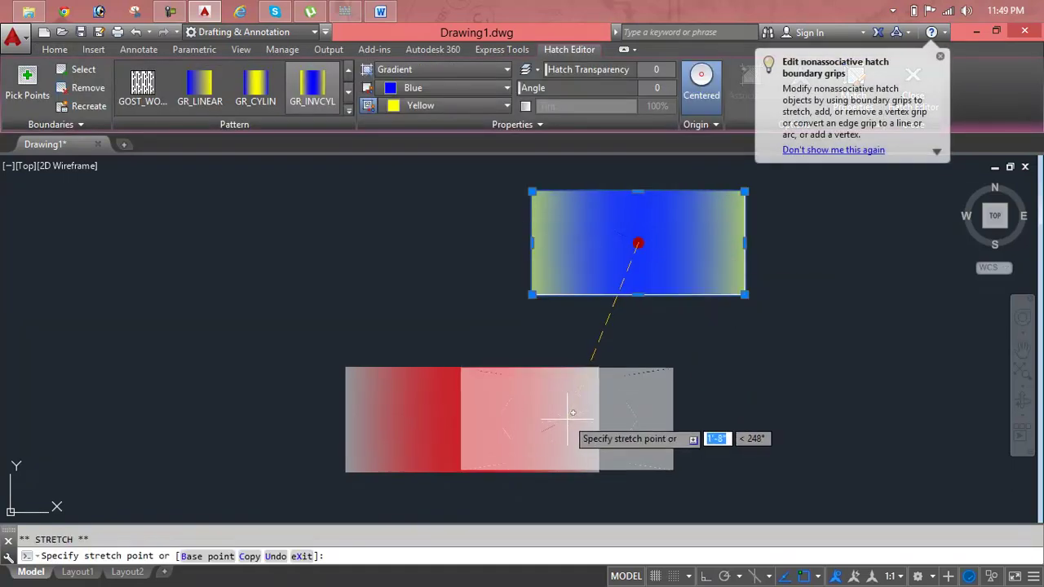
left_click(565, 419)
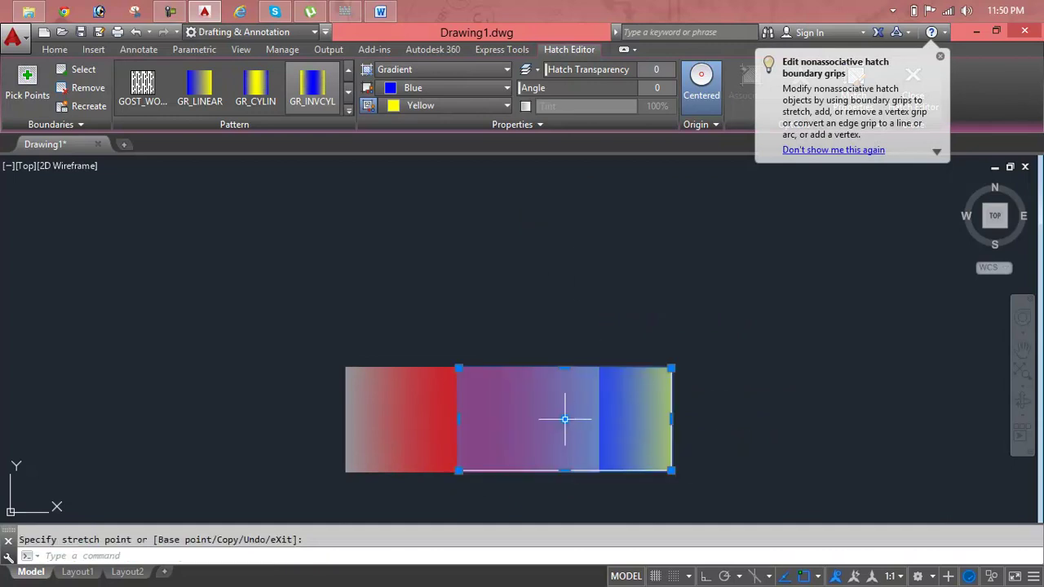
scroll(558, 367, "down", 4)
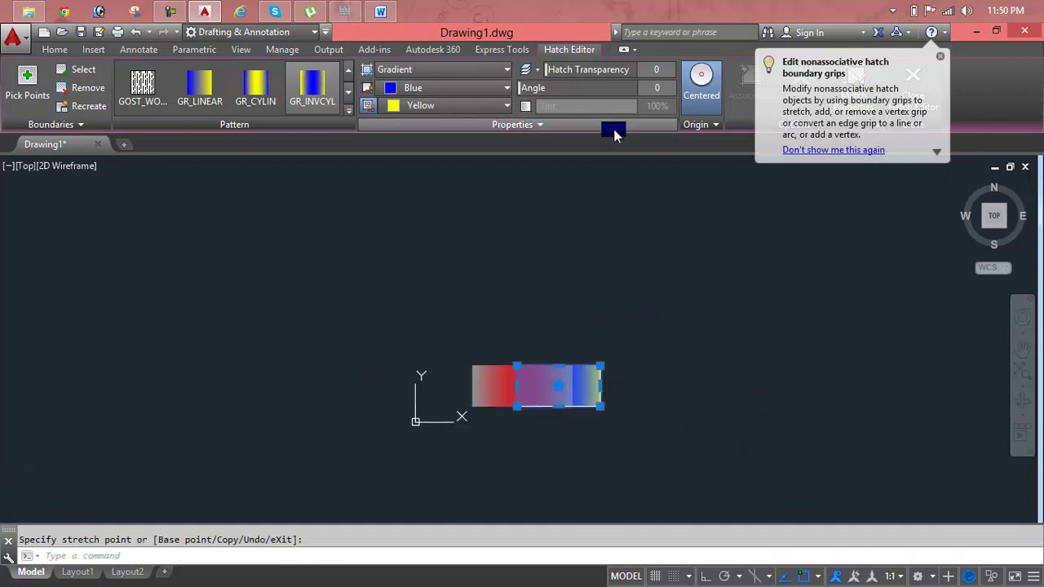
scroll(534, 385, "up", 5)
scroll(541, 396, "down", 3)
middle_click_drag(547, 349, 541, 420)
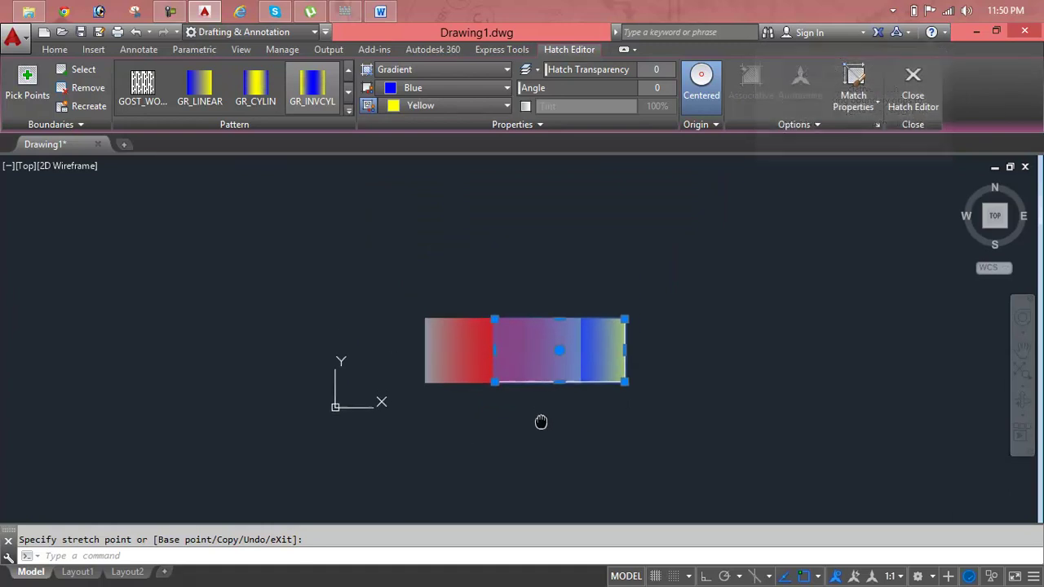
Nudge the yellow-blue hatch up-right so it overlaps the red hatch's upper right
left_click(555, 349)
left_click(560, 347)
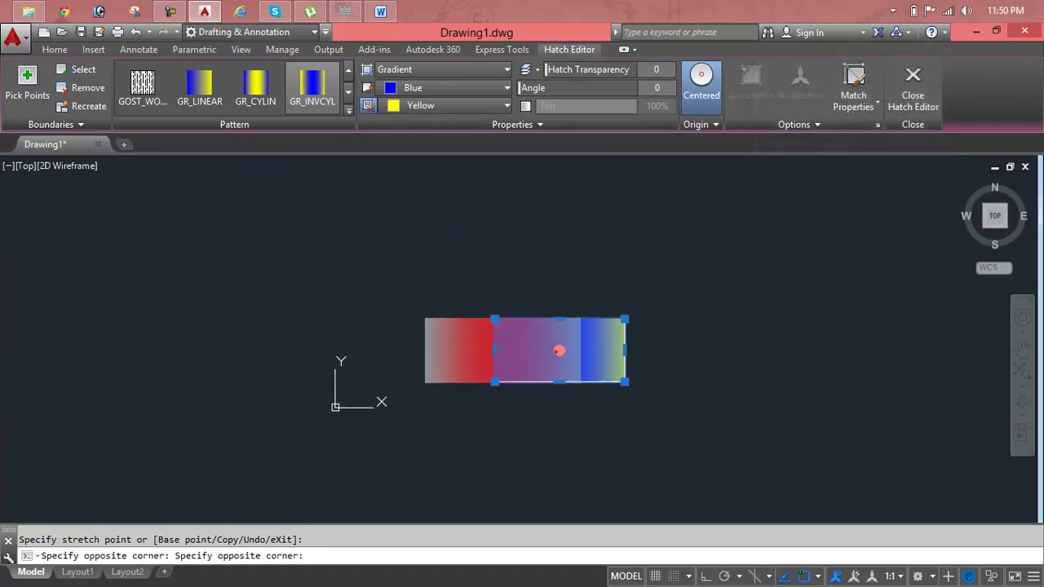
key("Escape")
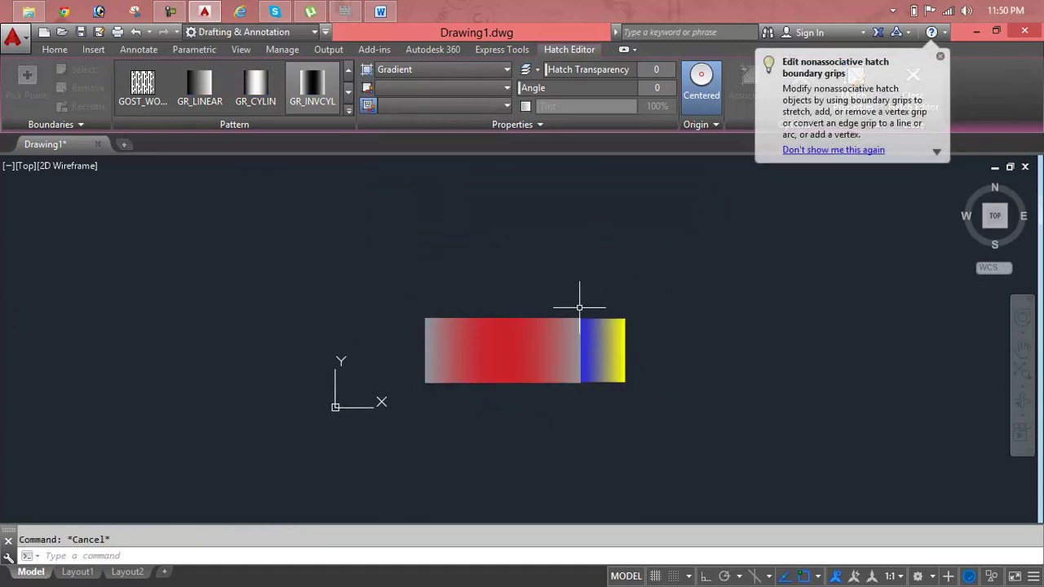
left_click(559, 342)
left_click(625, 350)
left_click(616, 351)
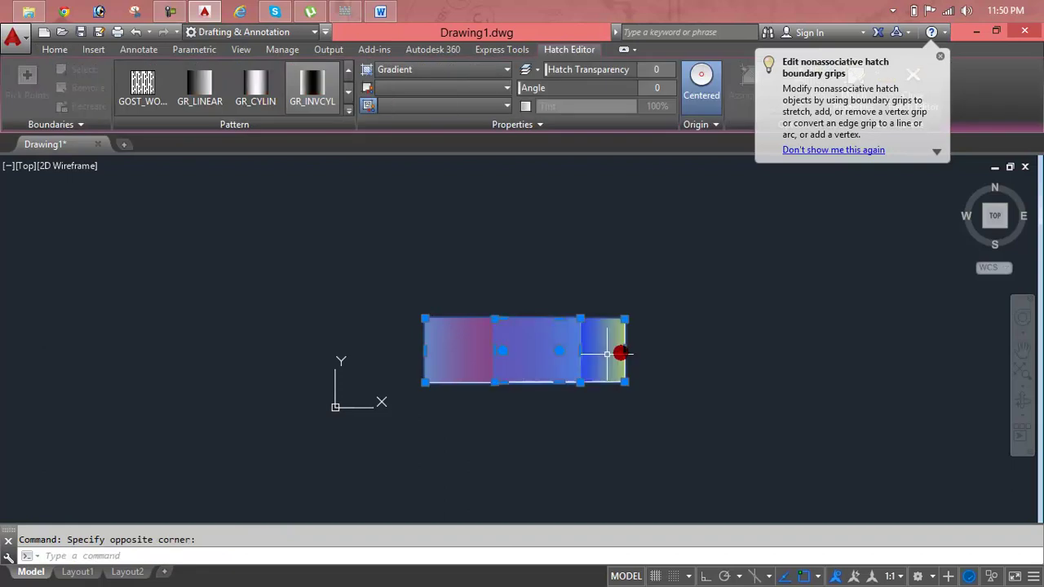
left_click(559, 350)
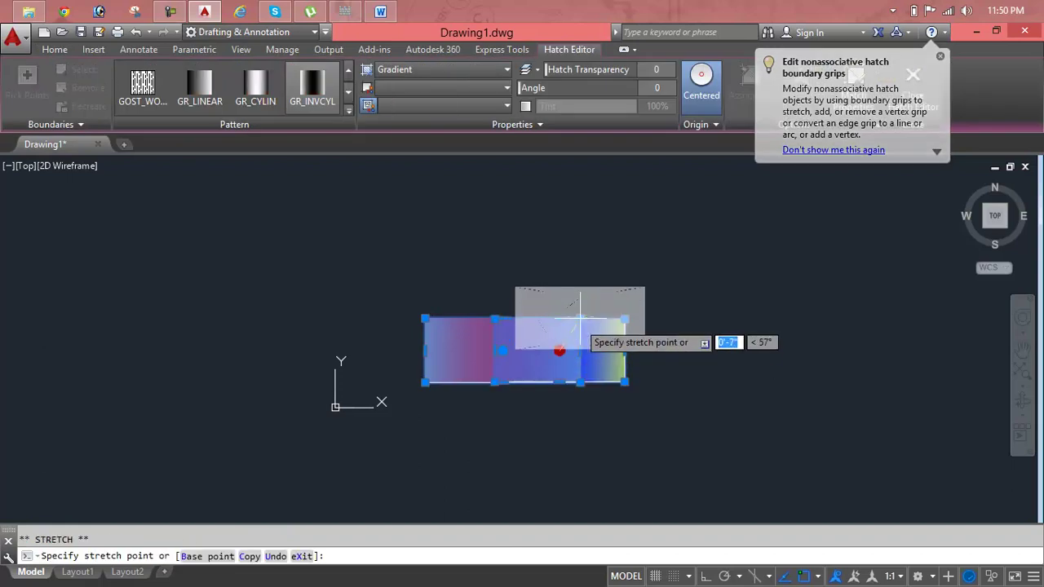
left_click(581, 319)
key("Escape")
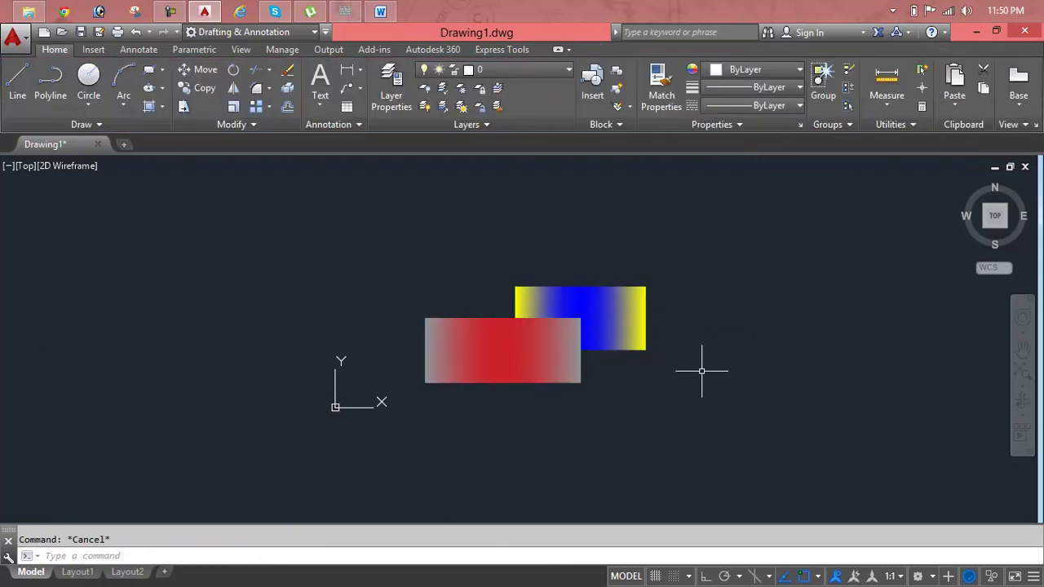
Select the red gradient hatch, dismiss the hatch-editing tip and return to Home tools
scroll(662, 368, "up", 5)
middle_click_drag(599, 342, 478, 379)
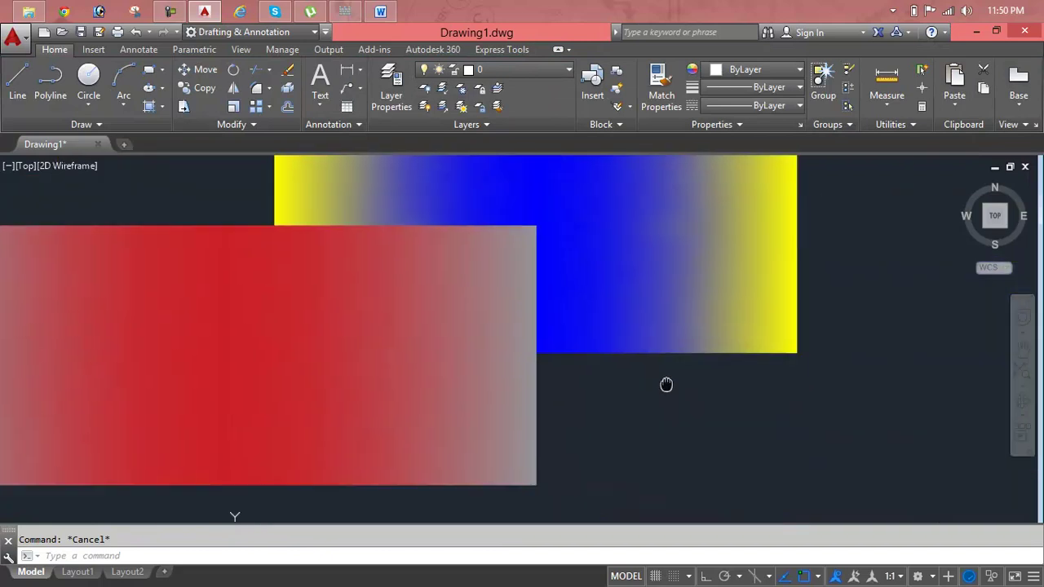
left_click(477, 378)
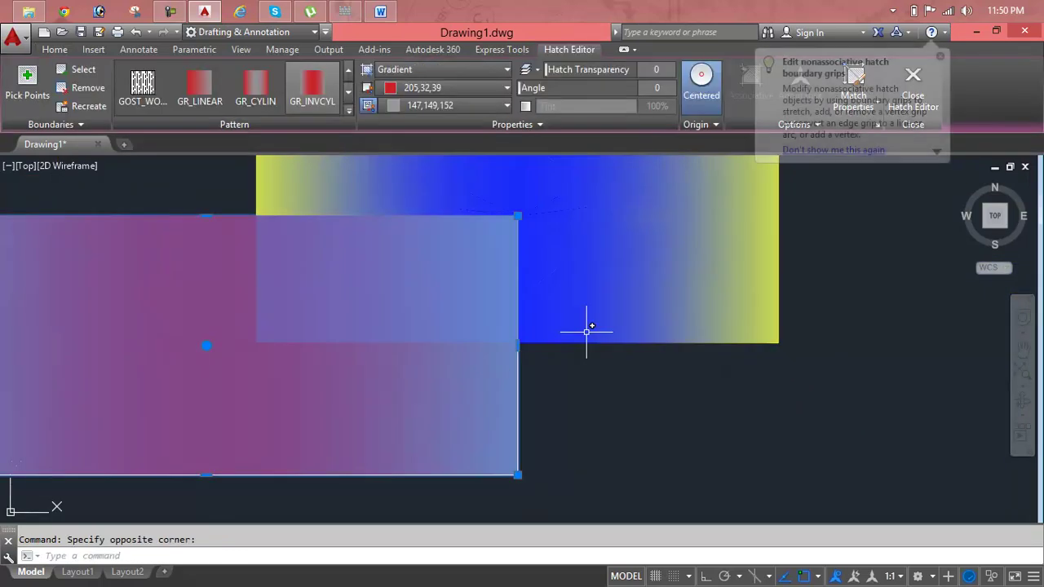
scroll(448, 479, "down", 2)
scroll(444, 465, "down", 2)
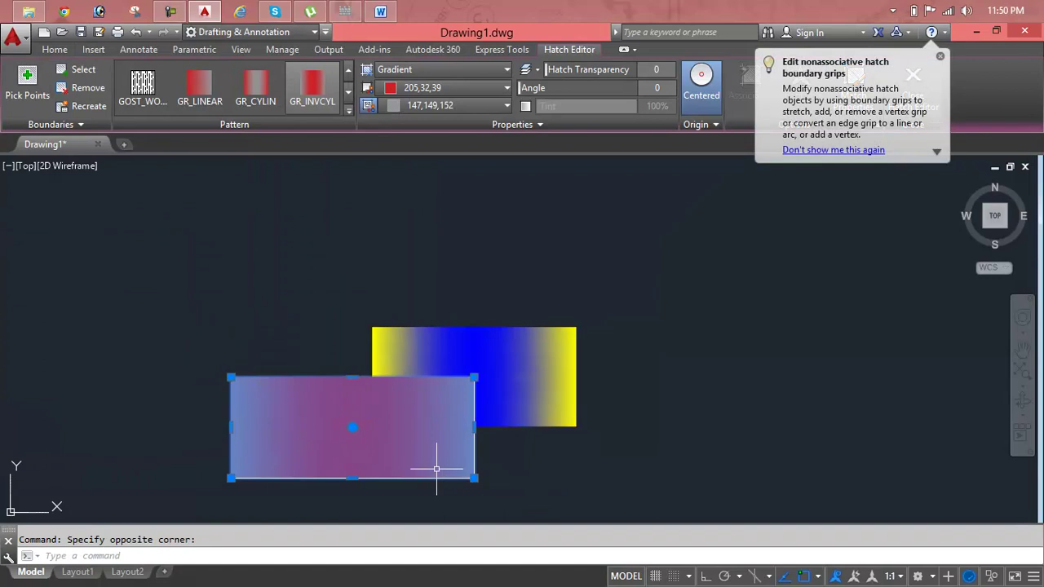
middle_click_drag(429, 456, 462, 400)
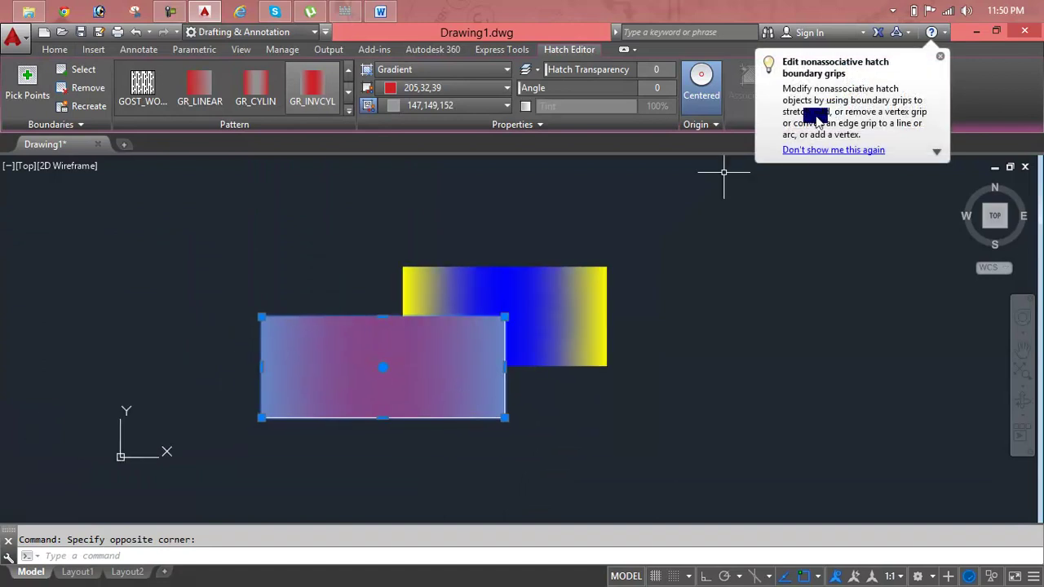
left_click(940, 56)
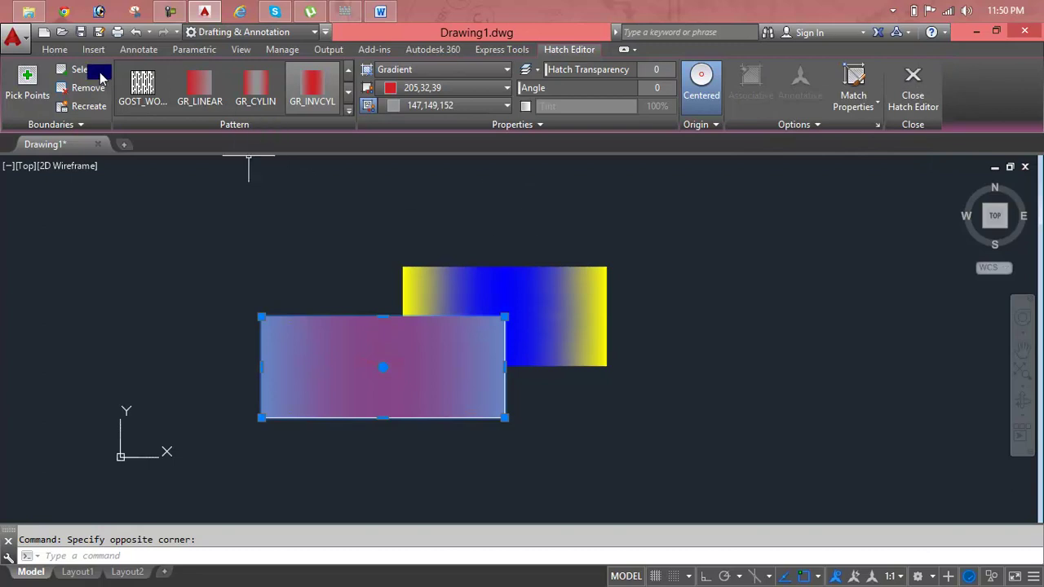
left_click(53, 50)
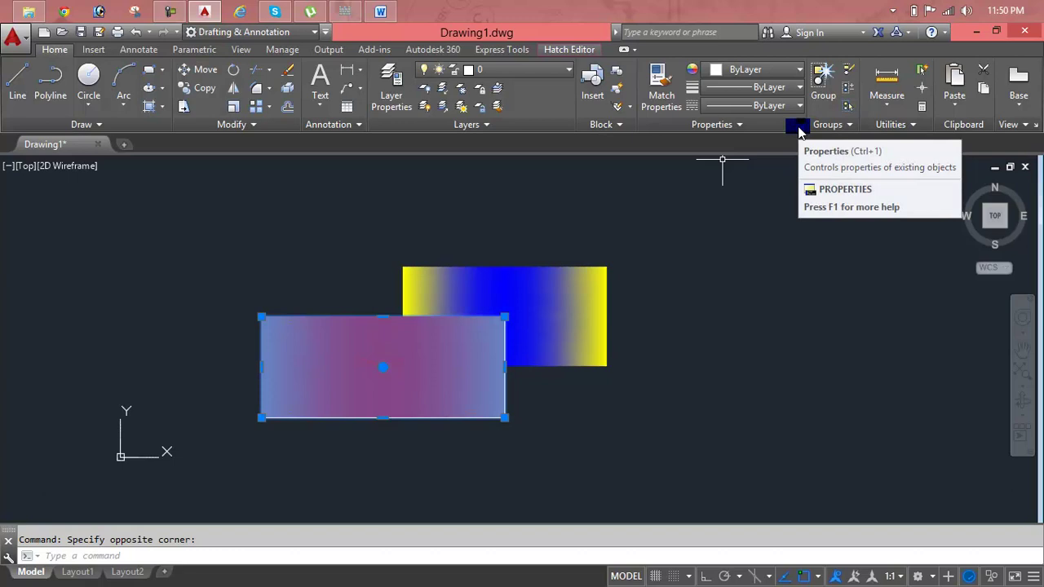
Use Draw Order > Send Under Objects to put the red hatch beneath the yellow-blue hatch
left_click(911, 124)
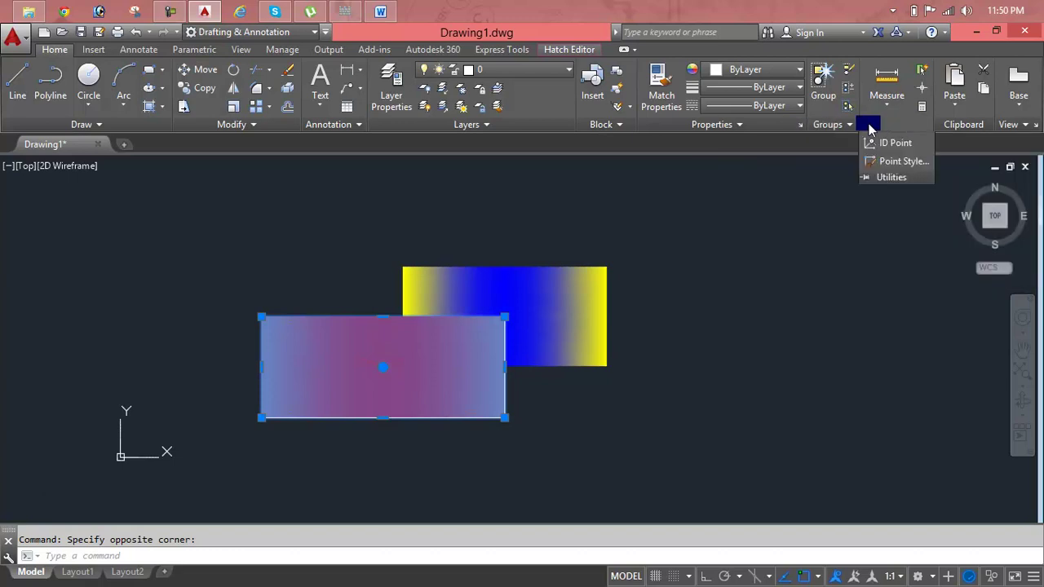
left_click(281, 126)
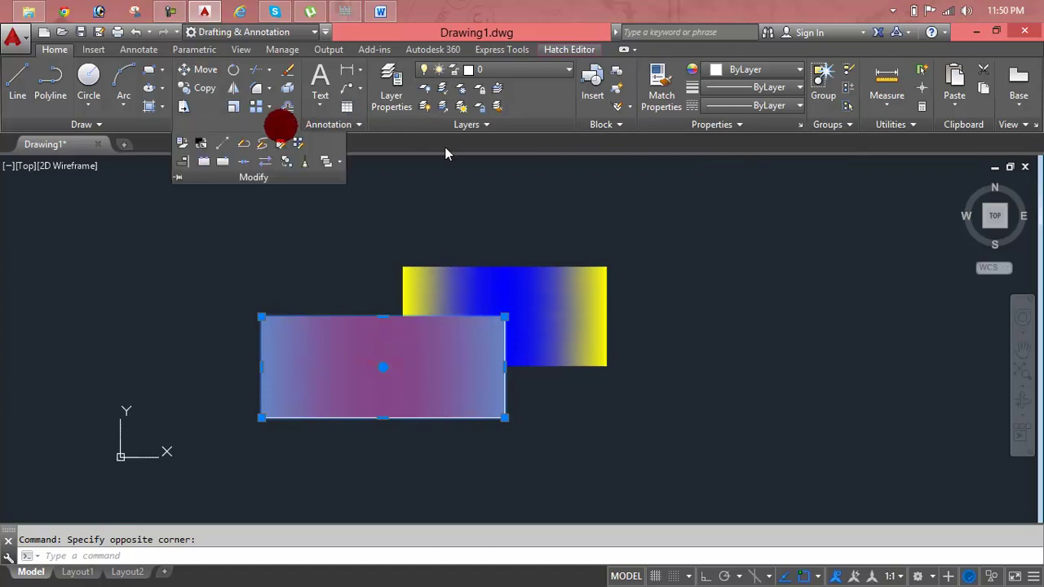
left_click(340, 162)
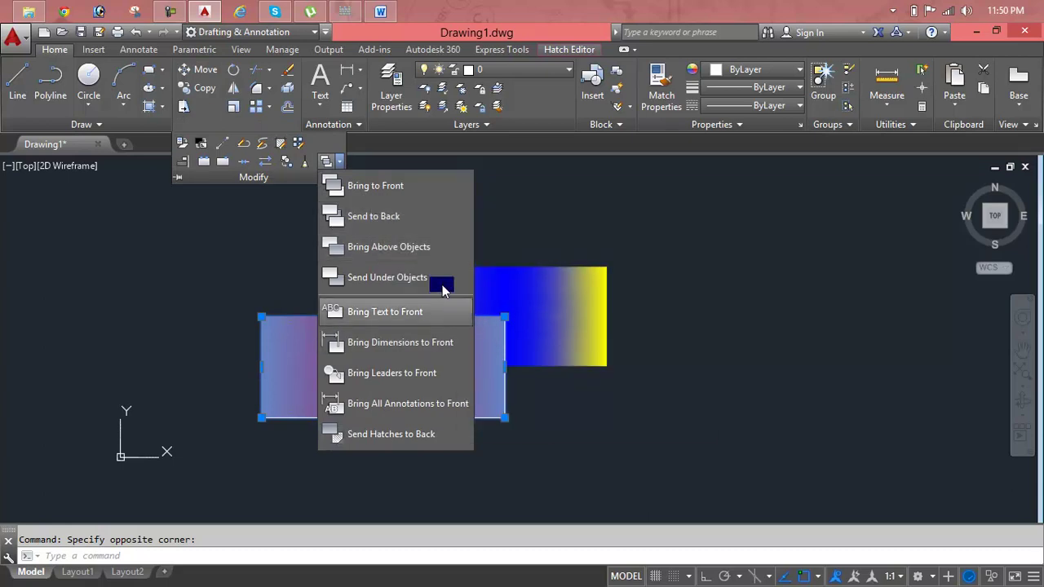
left_click(422, 217)
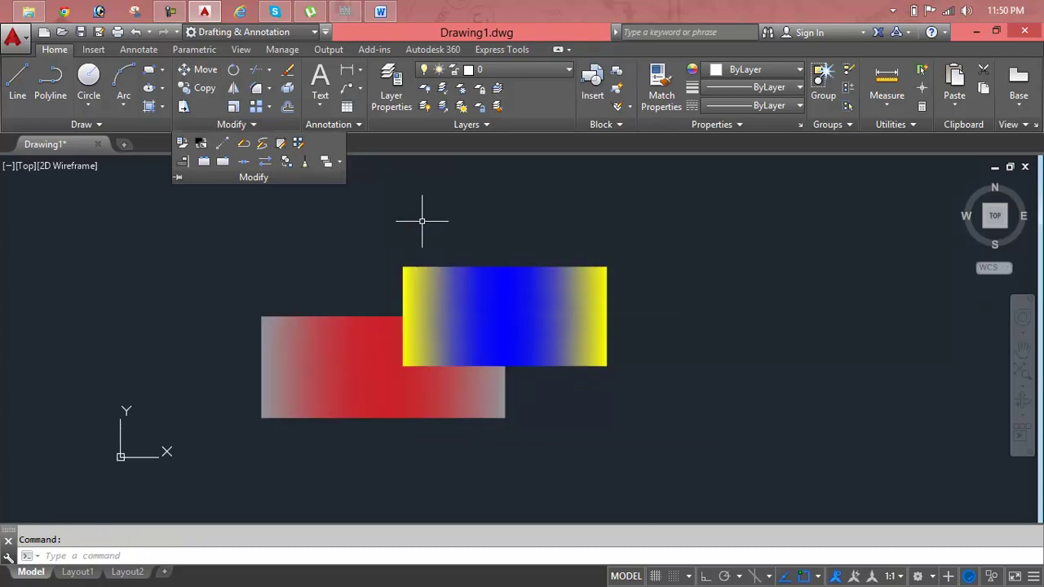
Select both hatches and try a corner stretch, then undo it
scroll(440, 319, "up", 2)
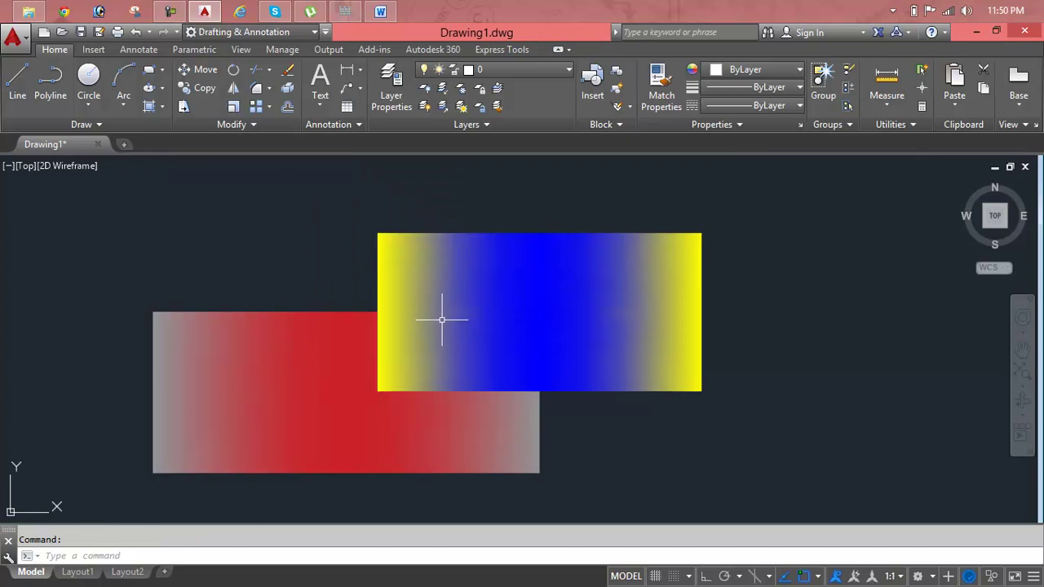
left_click(453, 316)
left_click(596, 291)
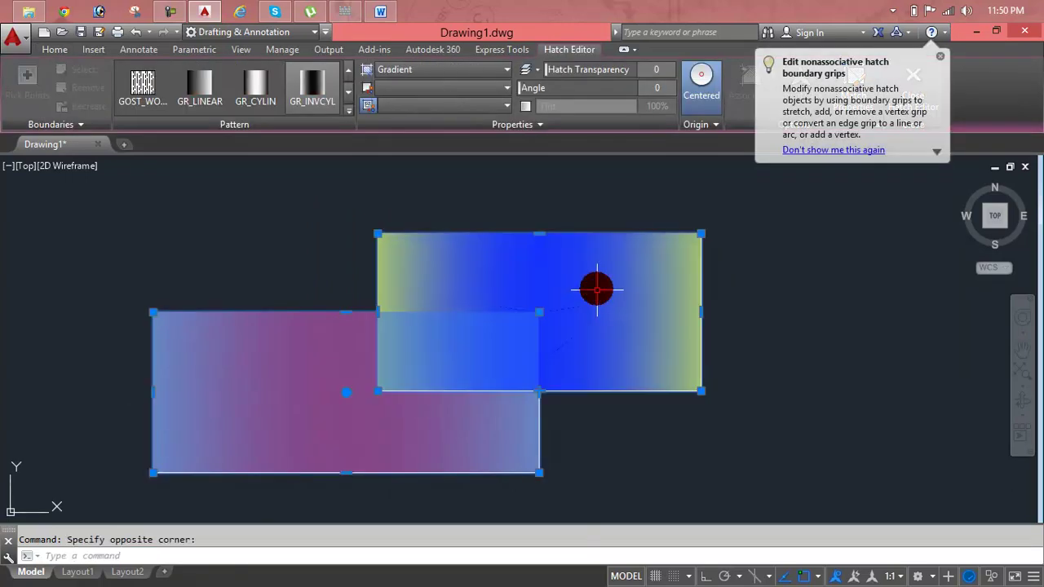
left_click(538, 312)
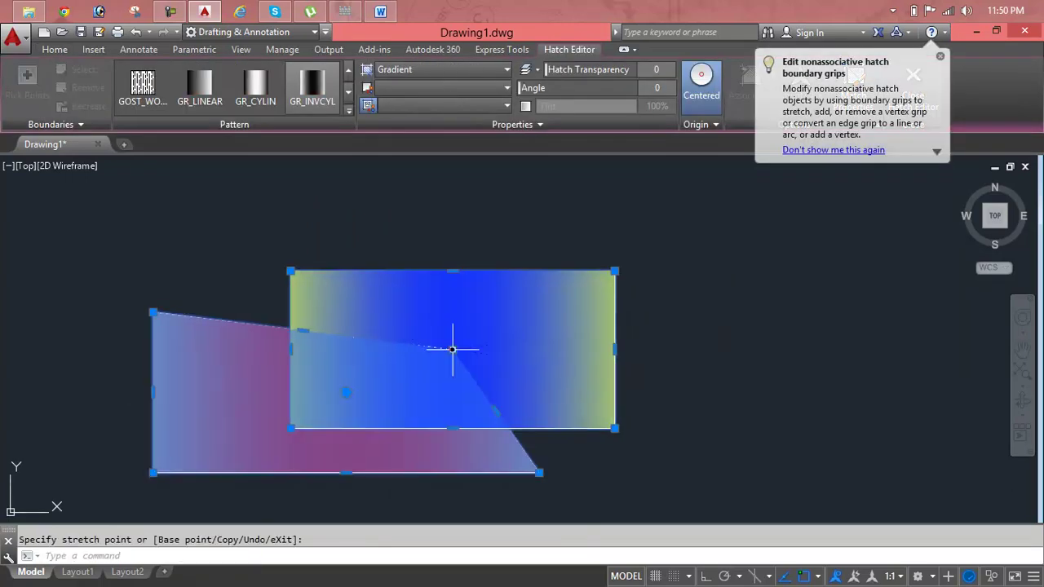
key("ctrl+z")
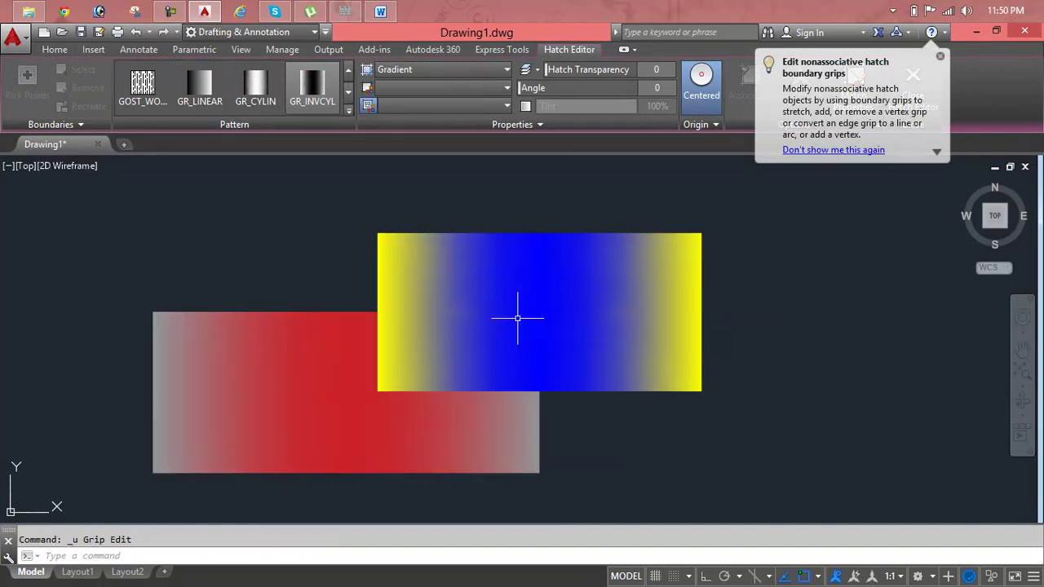
Move the yellow-blue gradient lower and further left over the red gradient
left_click(823, 247)
left_click(546, 322)
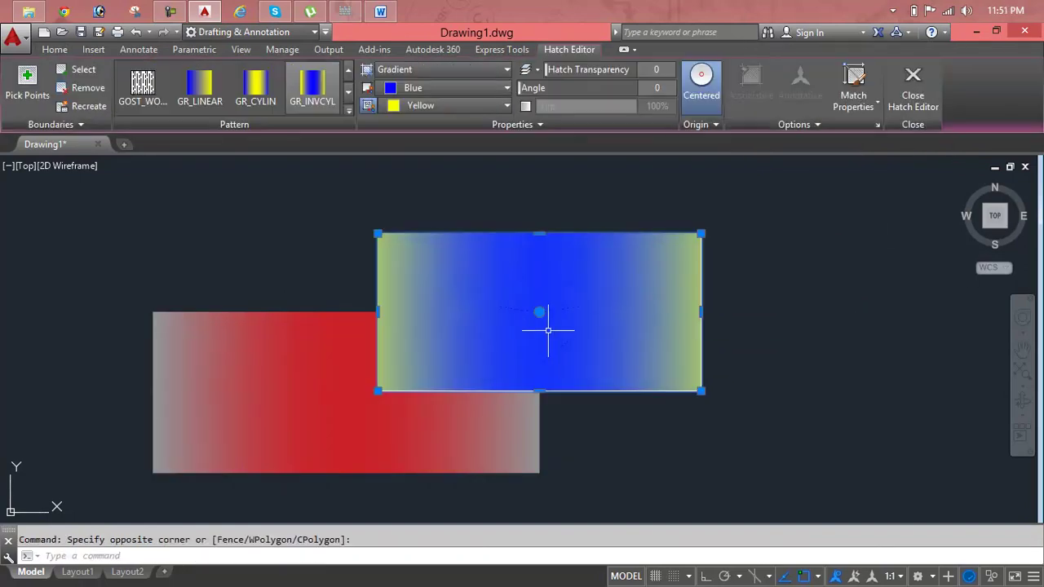
left_click(544, 311)
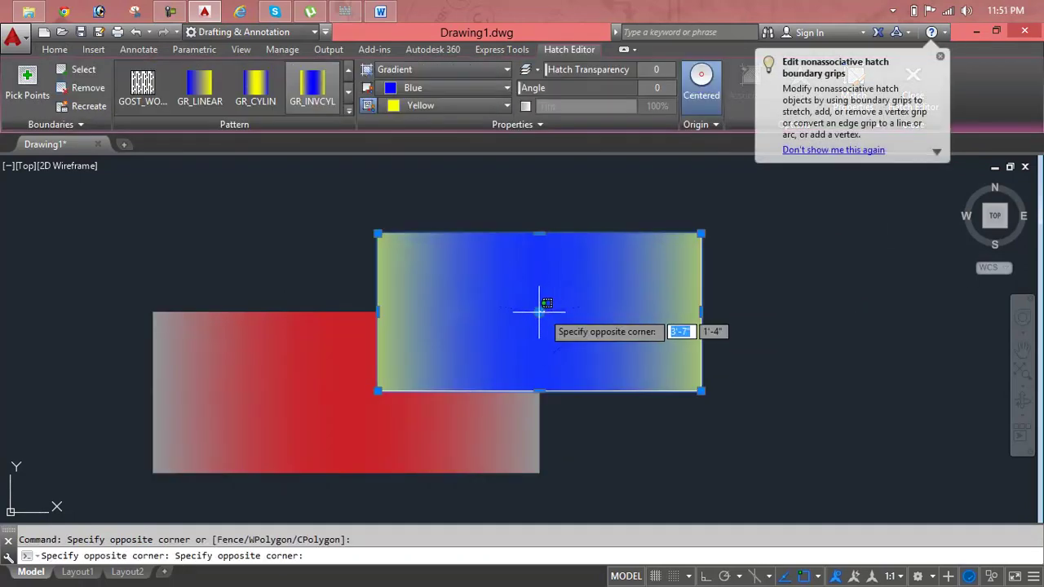
left_click(541, 310)
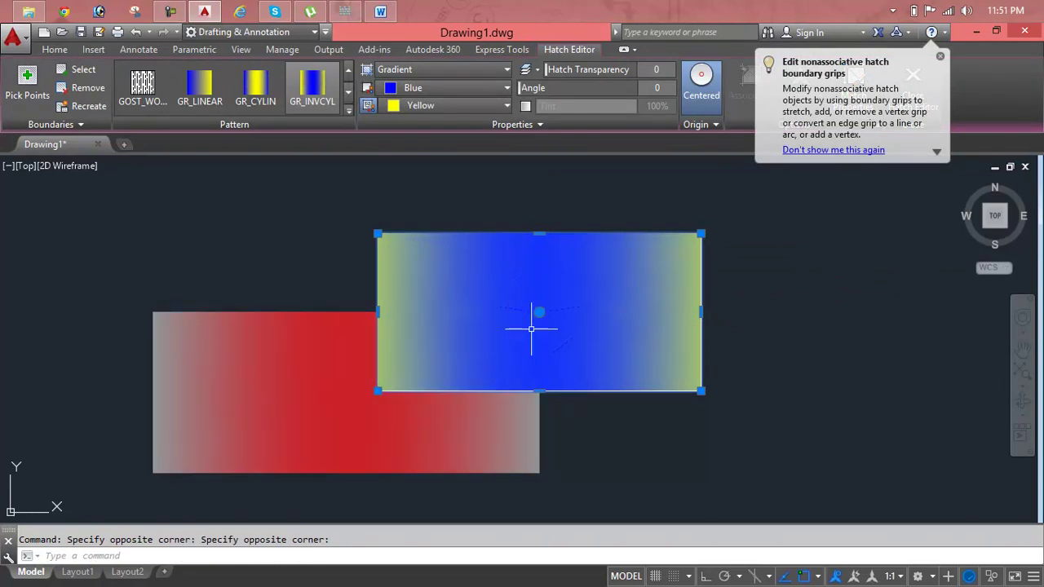
left_click(539, 311)
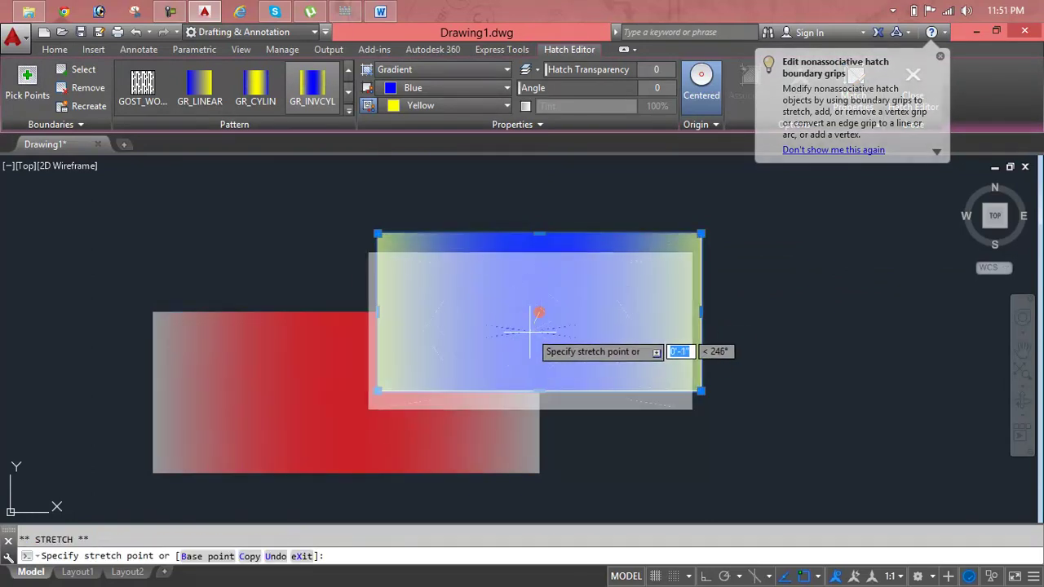
left_click(473, 366)
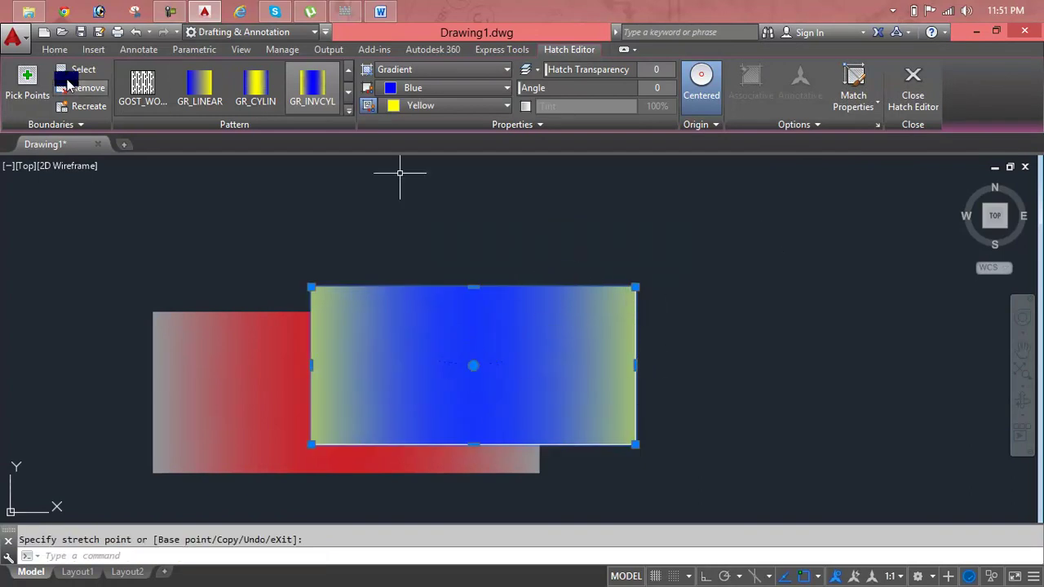
left_click(50, 49)
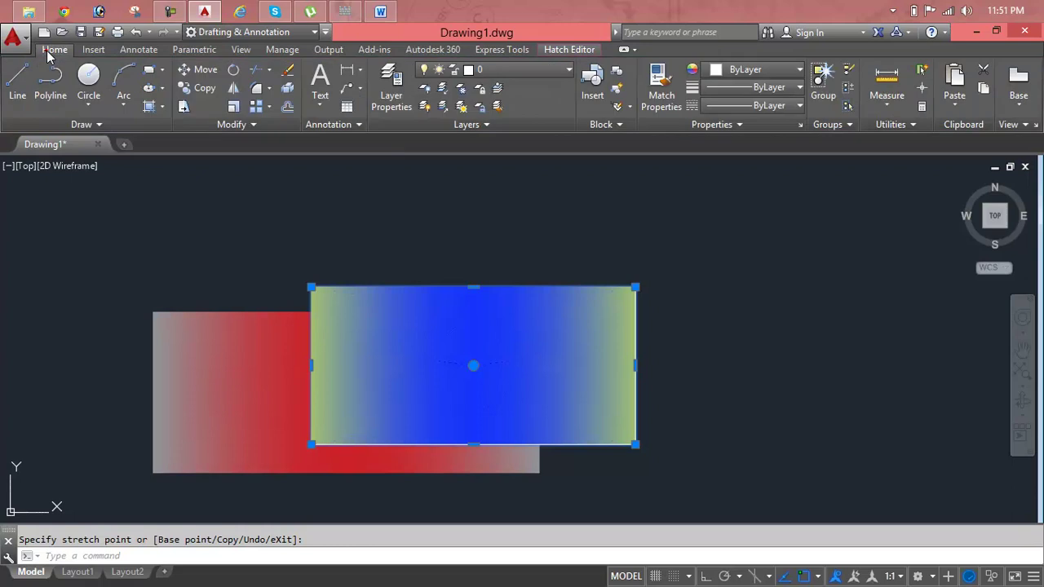
Send the blue-yellow gradient to back via Draw Order, then select the red gradient
left_click(265, 125)
left_click(341, 161)
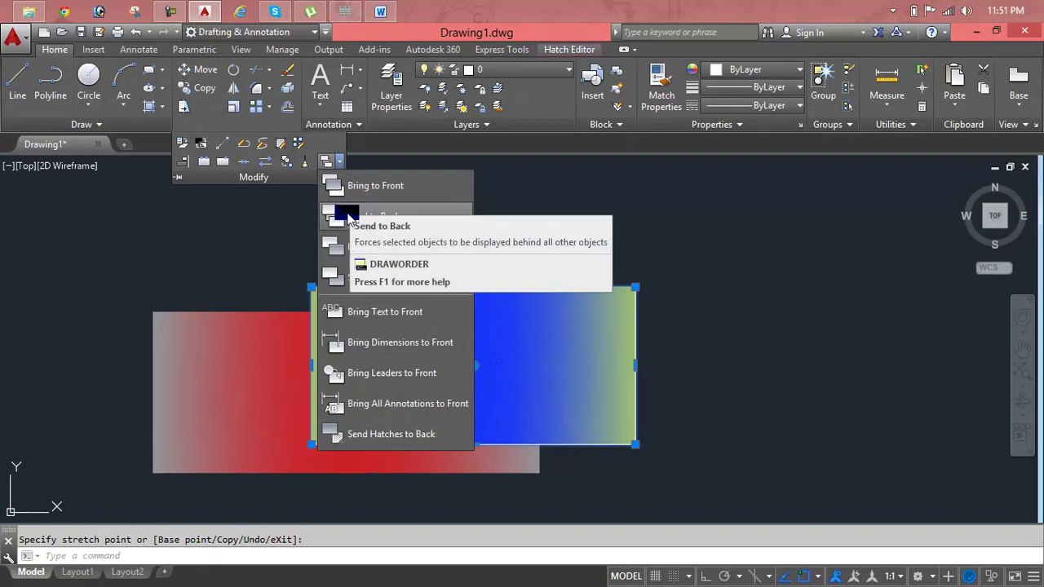
left_click(349, 215)
key("Escape")
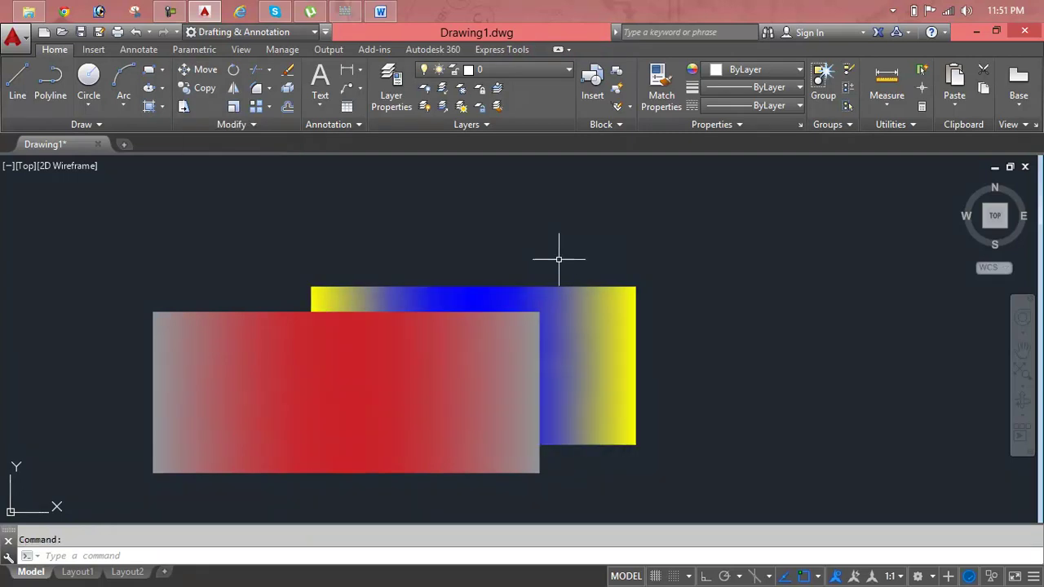
left_click(284, 357)
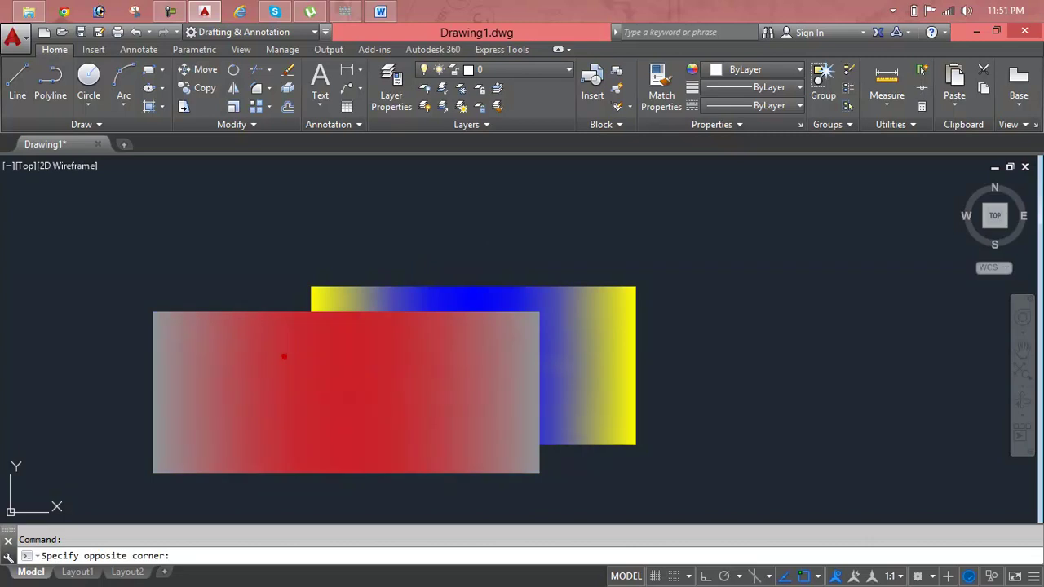
left_click(281, 355)
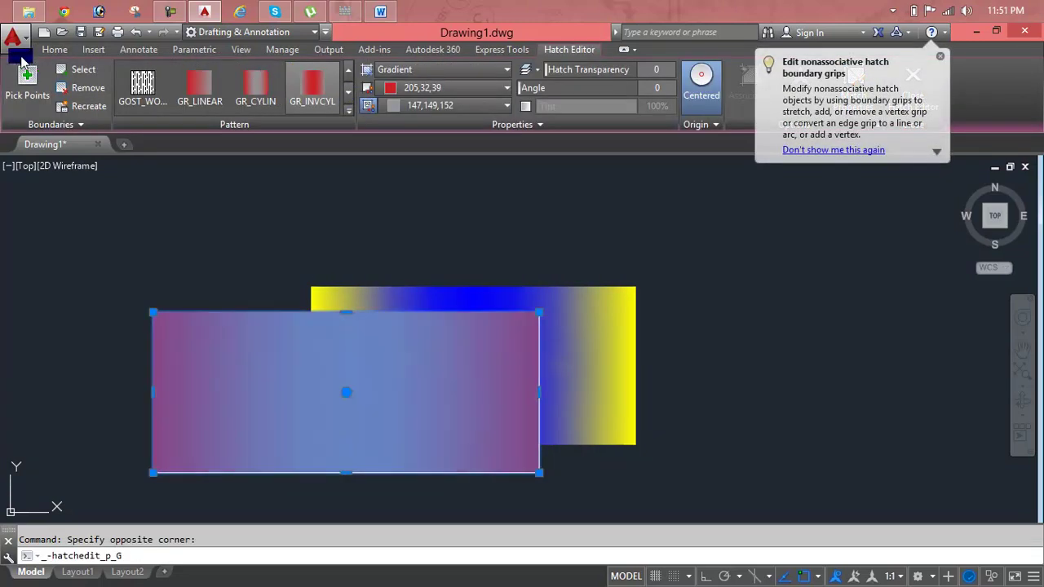
left_click(55, 51)
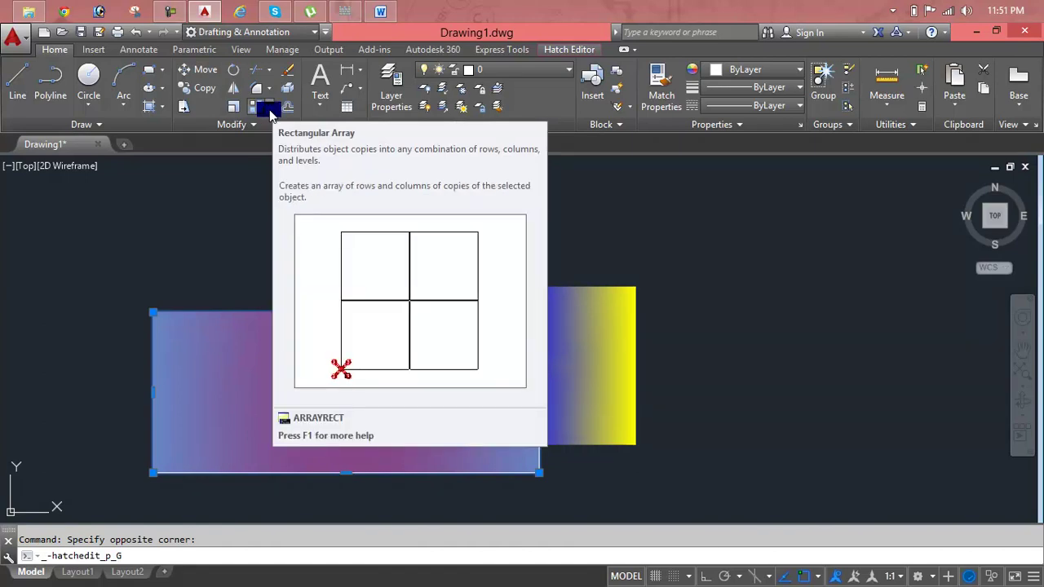
left_click(271, 113)
left_click(289, 126)
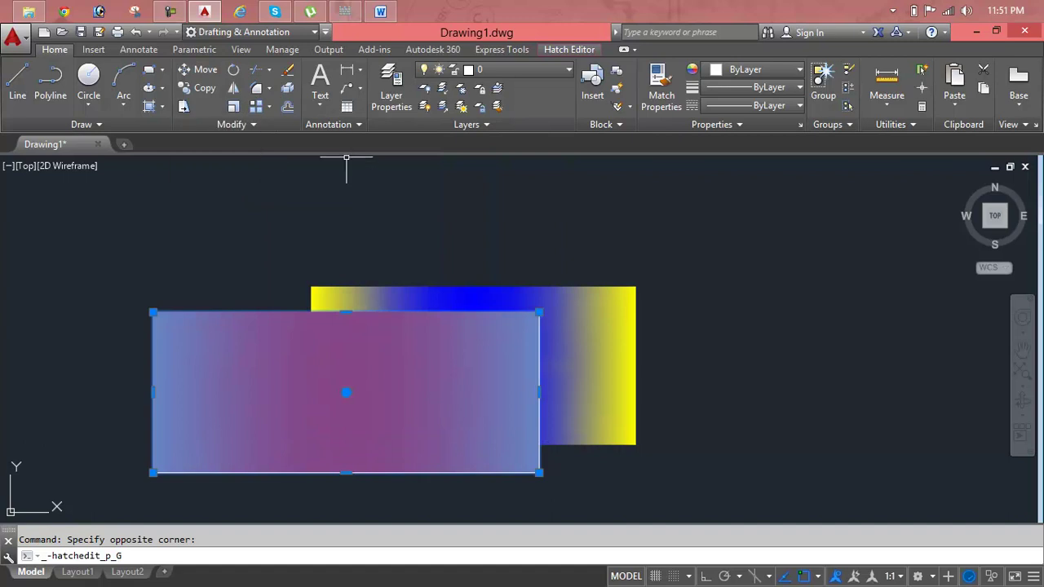
left_click(289, 125)
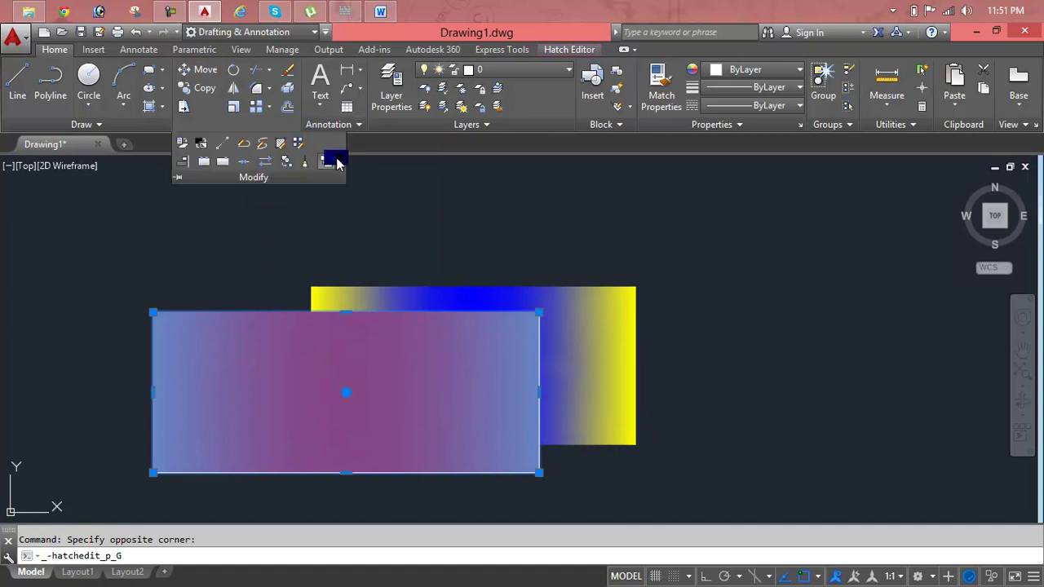
left_click(334, 161)
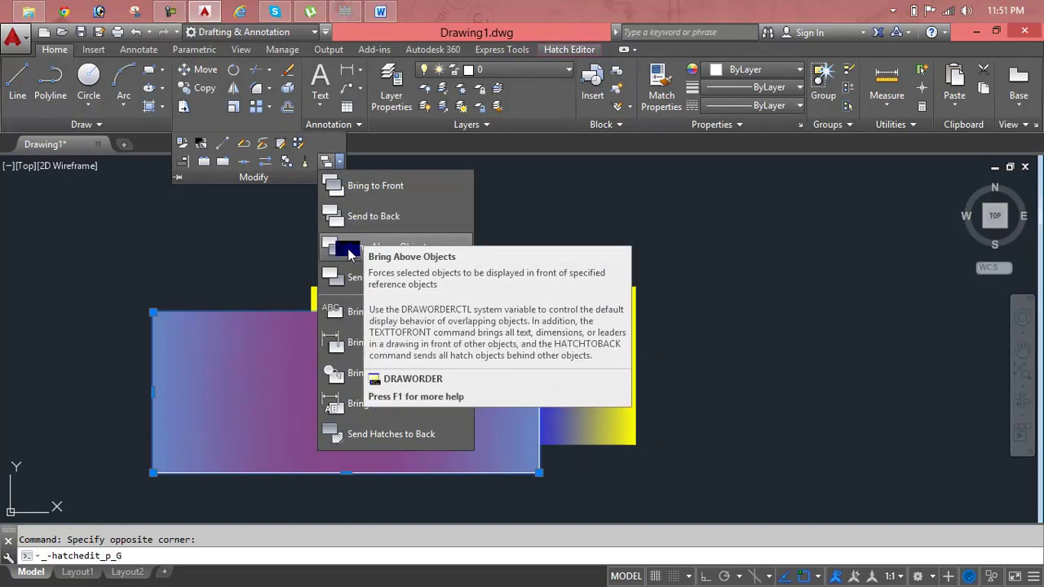
key("Escape")
key("Escape")
Window-select and delete both gradient hatches
left_click(568, 226)
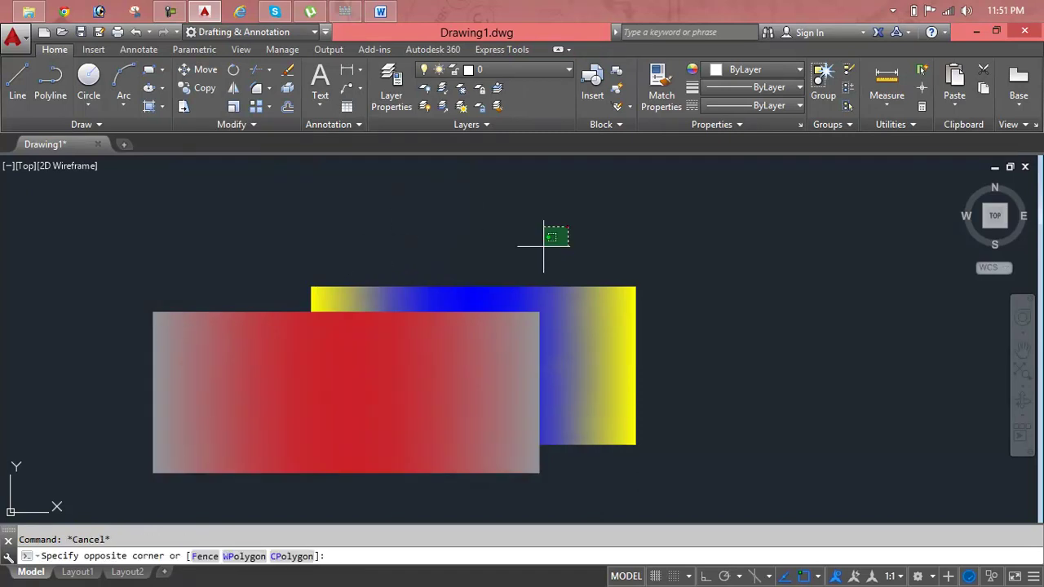
left_click(353, 445)
key("Delete")
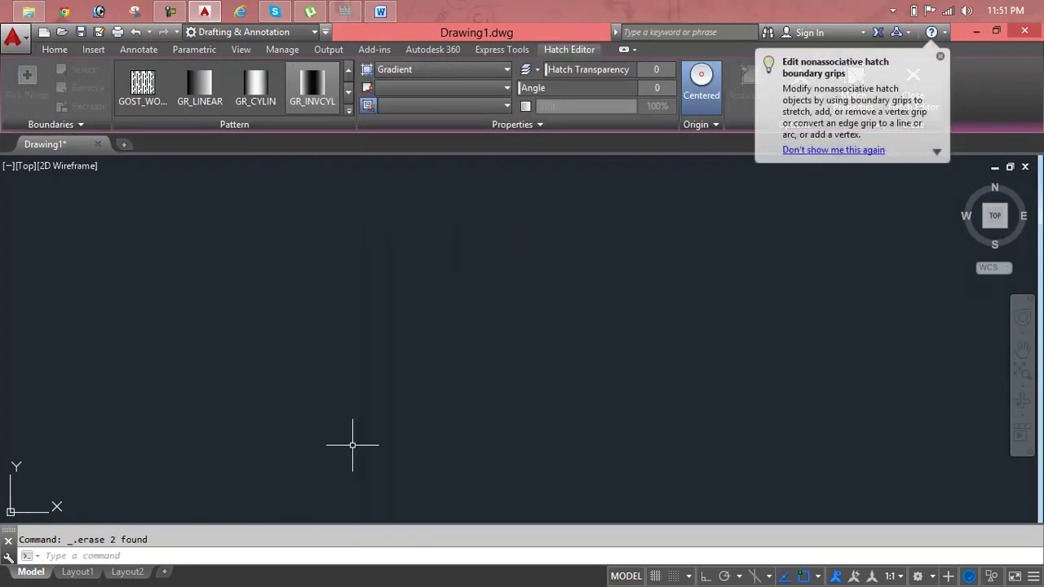
key("Escape")
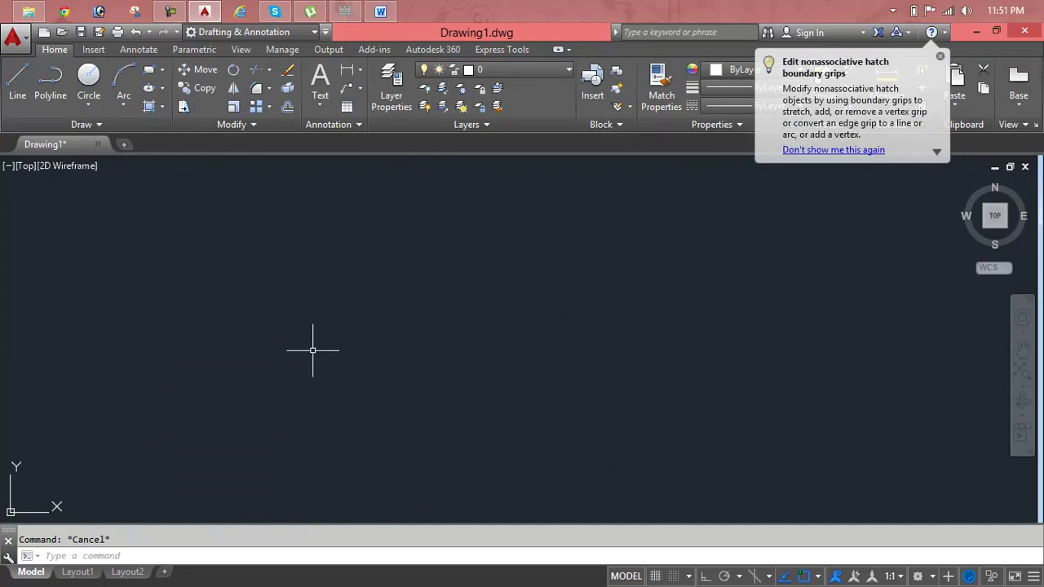
Start a rectangle with REC and place its first corner
type("rec")
key("Return")
left_click(230, 262)
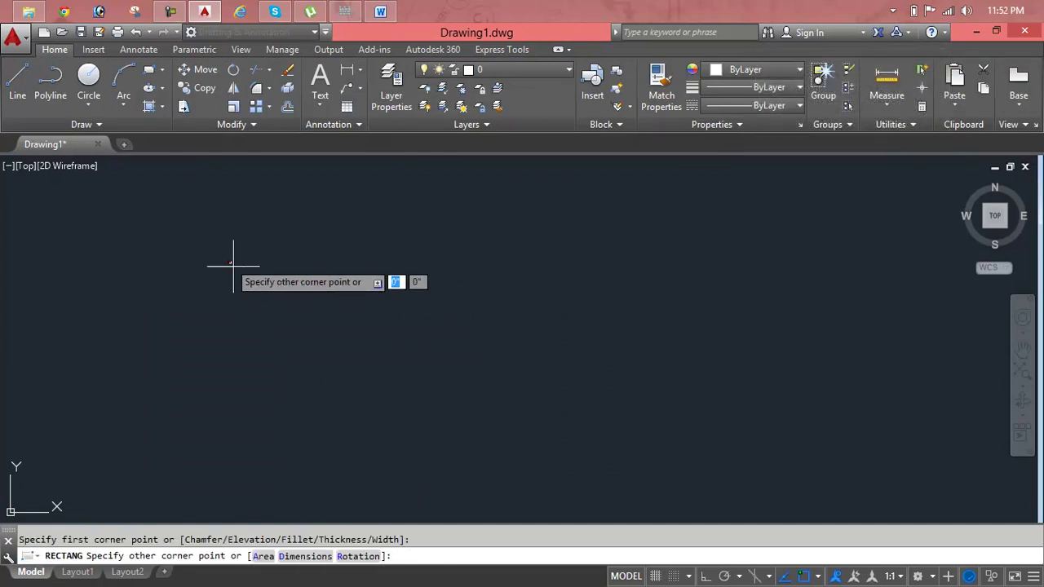
Finish the rectangle, then set current colour 153,27,30 dark red and 0.60 mm lineweight
left_click(524, 407)
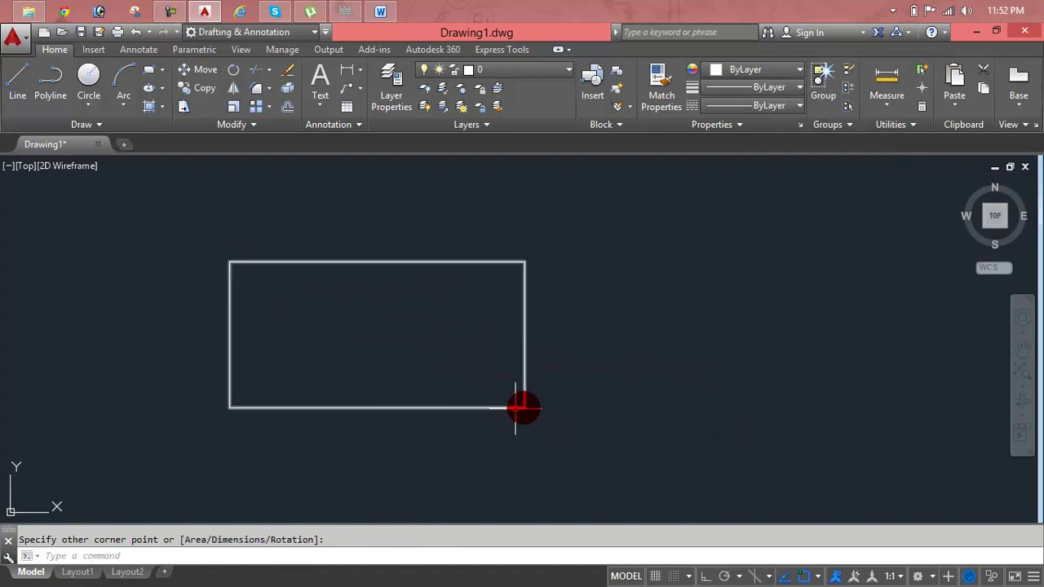
left_click(793, 75)
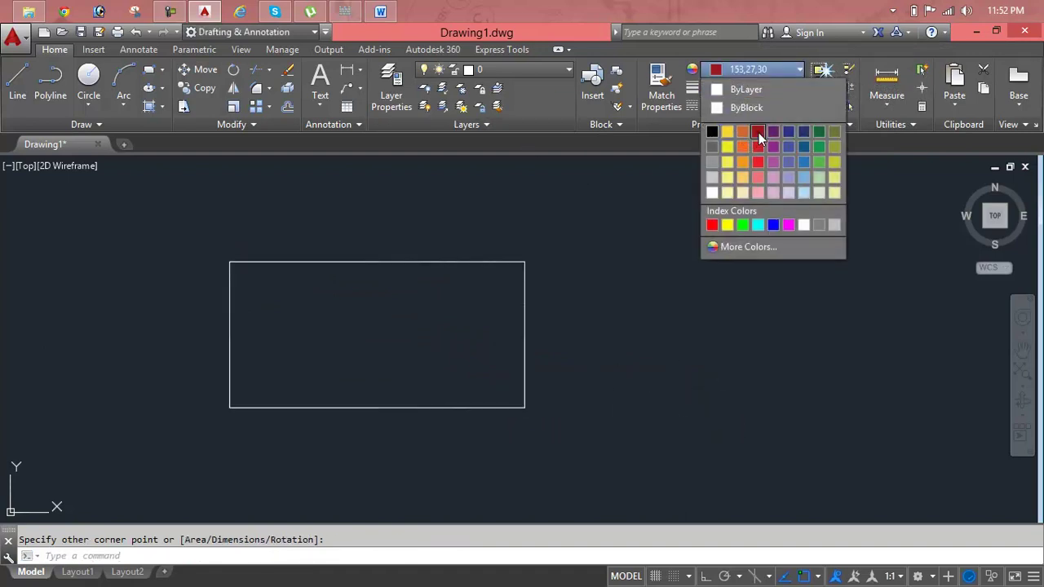
left_click(758, 142)
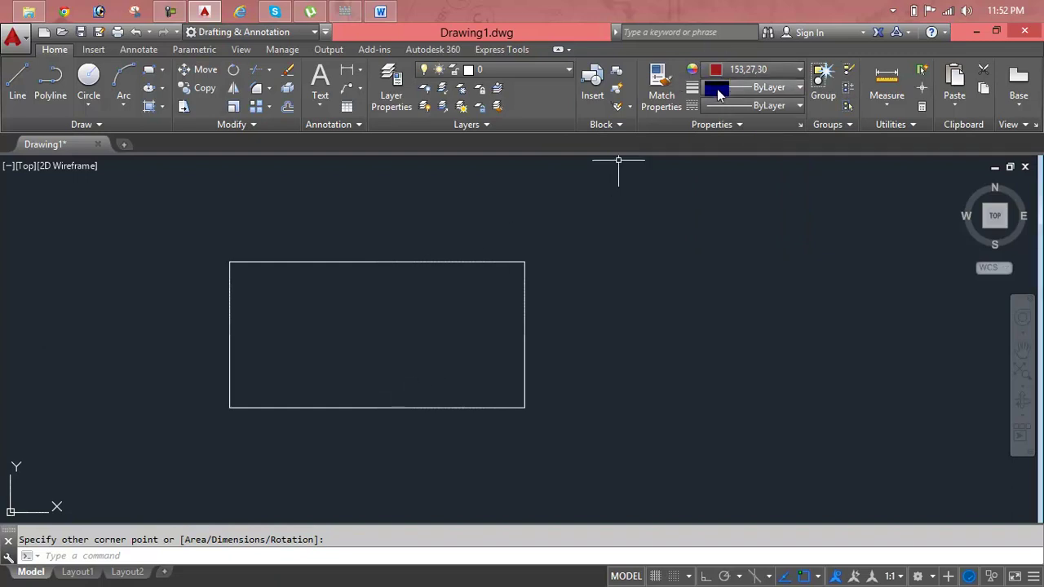
left_click(759, 87)
scroll(750, 222, "down", 2)
scroll(749, 217, "down", 1)
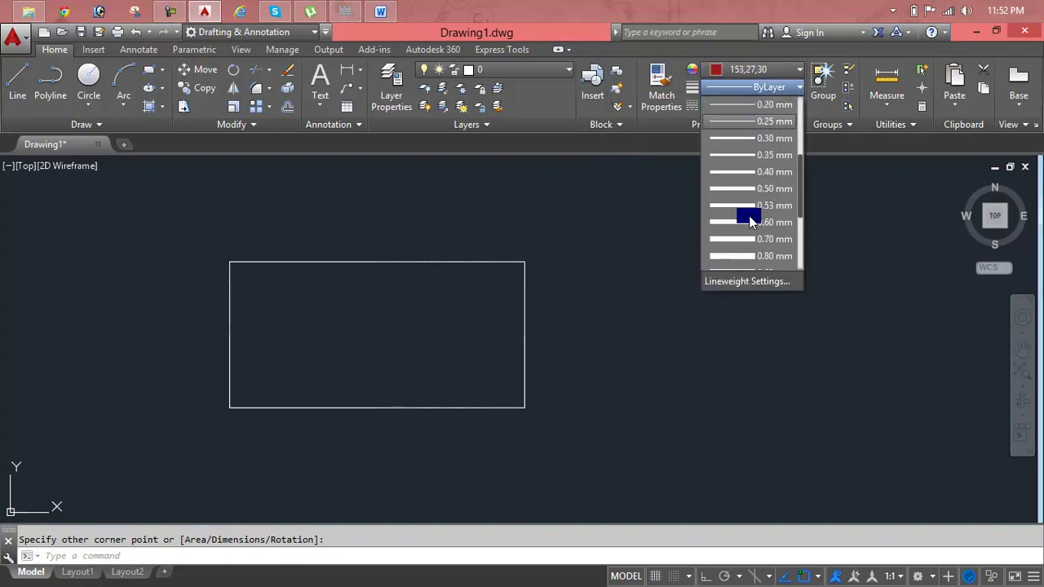
left_click(749, 217)
left_click(749, 109)
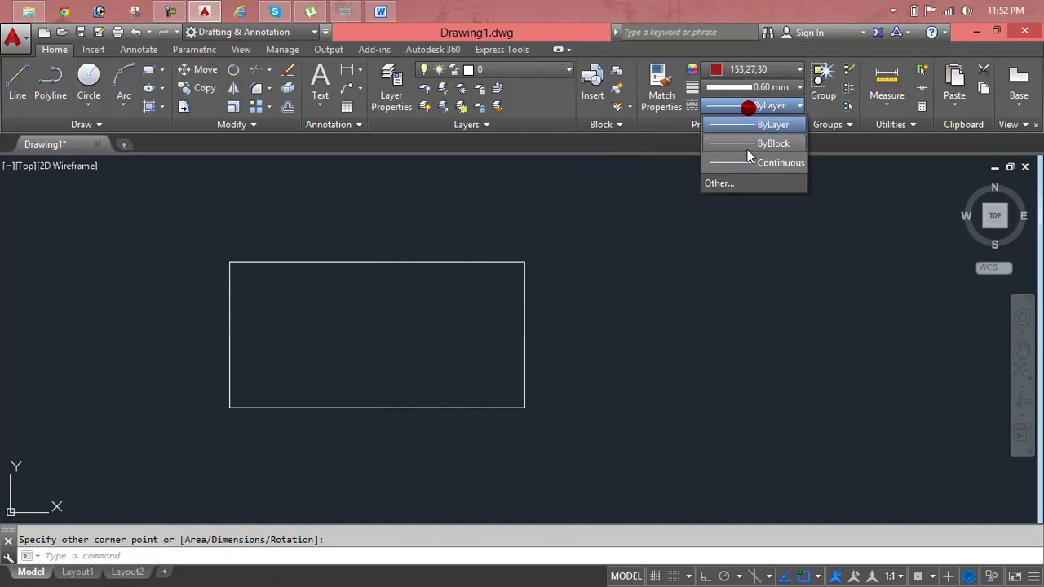
left_click(725, 237)
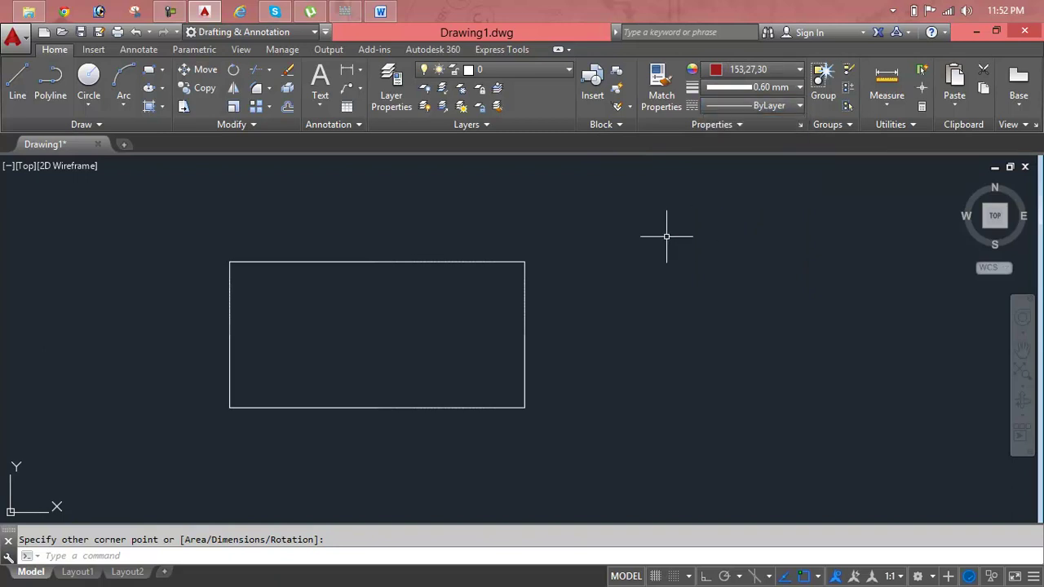
Draw a dark red rectangle to the right of the white one
type("re")
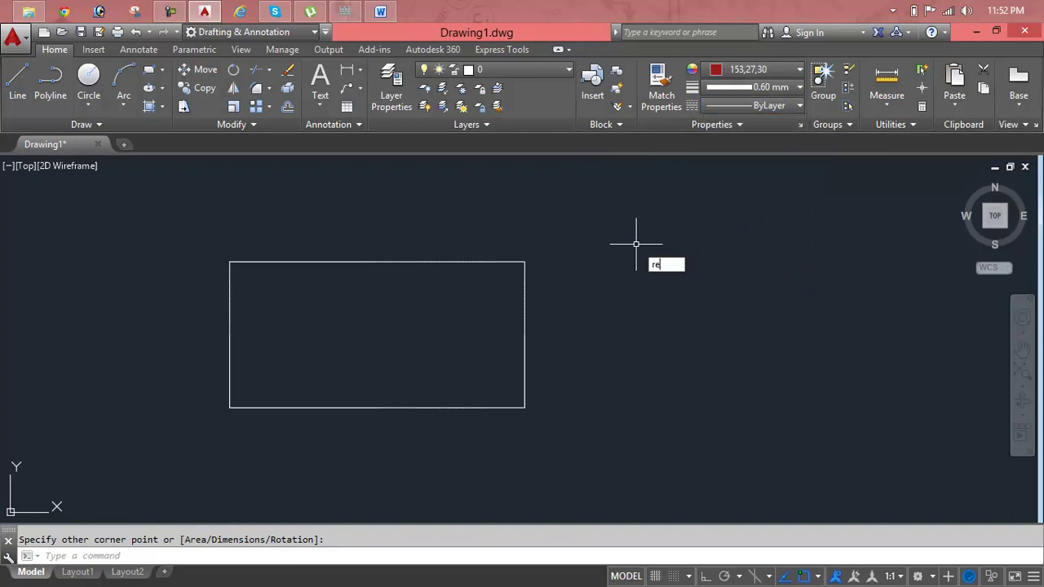
type("c")
key("Return")
left_click(597, 237)
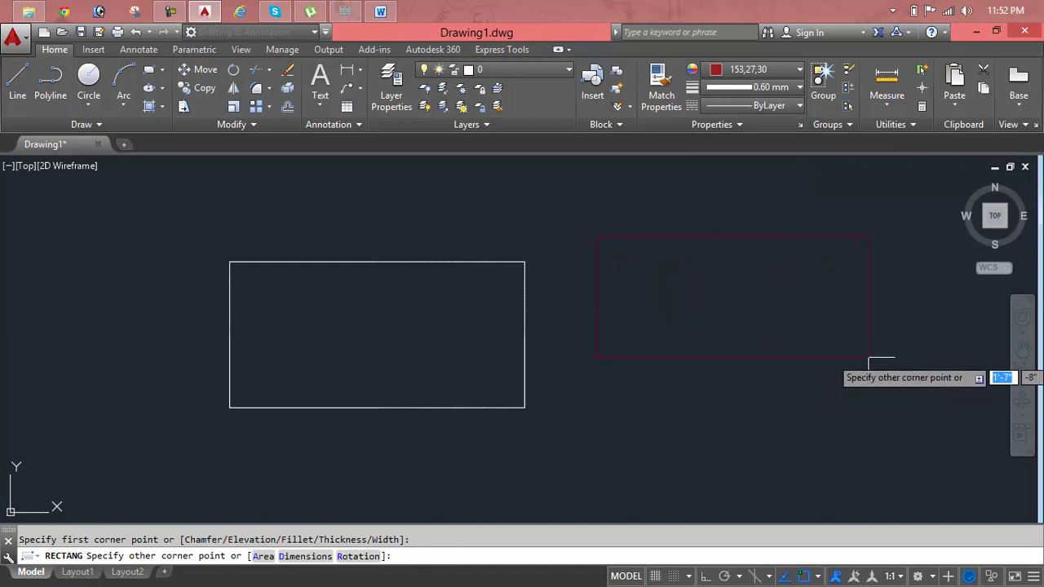
left_click(884, 405)
middle_click_drag(813, 275, 696, 275)
scroll(602, 267, "up", 2)
scroll(603, 267, "down", 2)
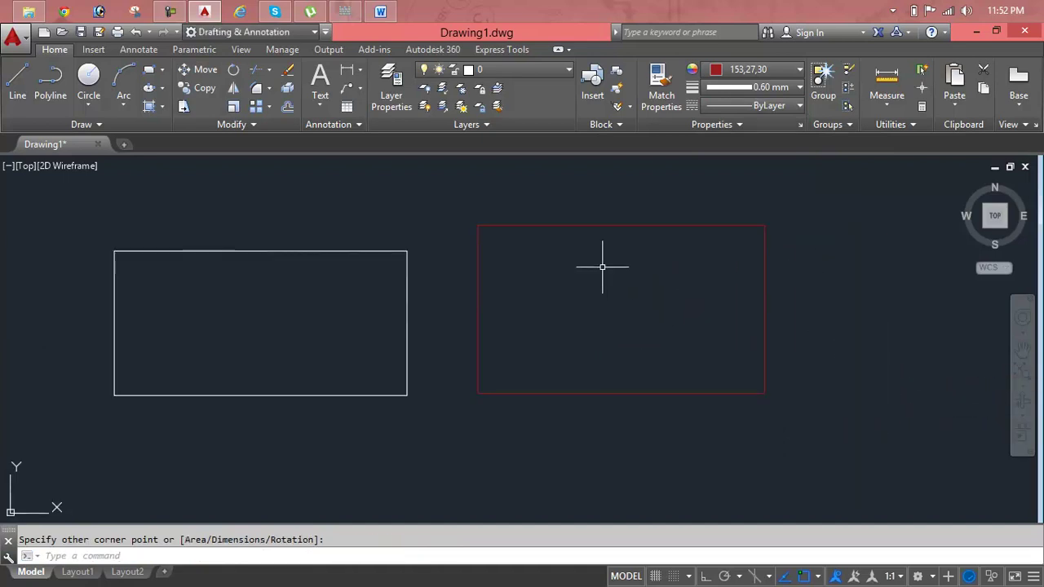
Try selecting the red rectangle, then start the MOVE command
key("Escape")
left_click(605, 217)
left_click(603, 225)
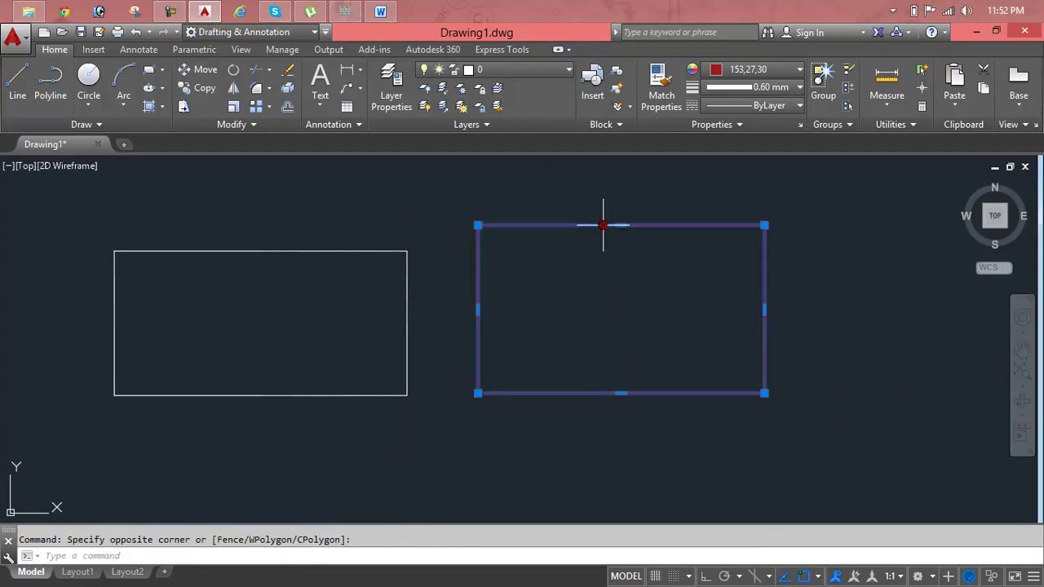
left_click(553, 275)
key("Return")
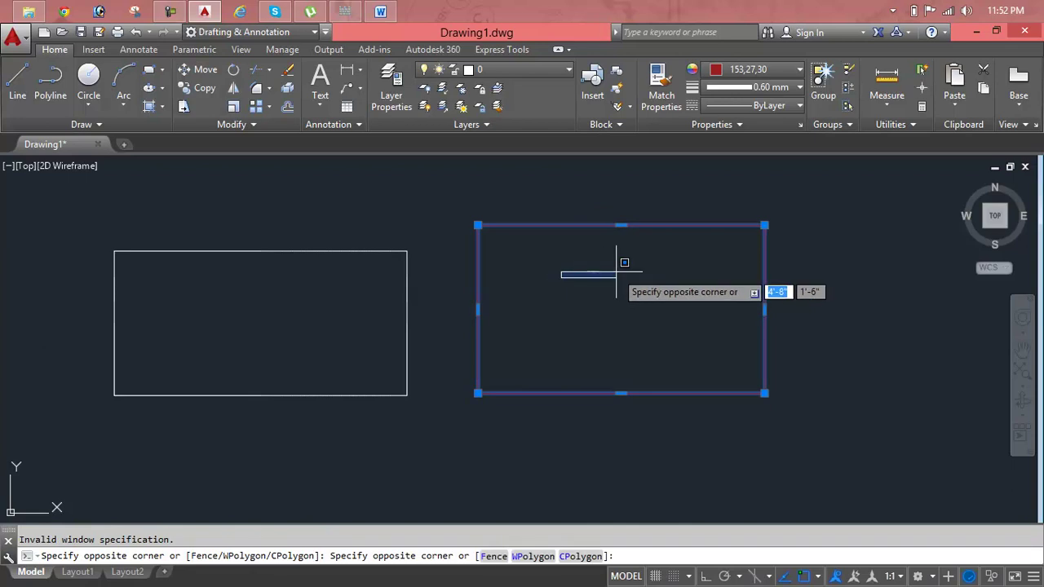
key("Escape")
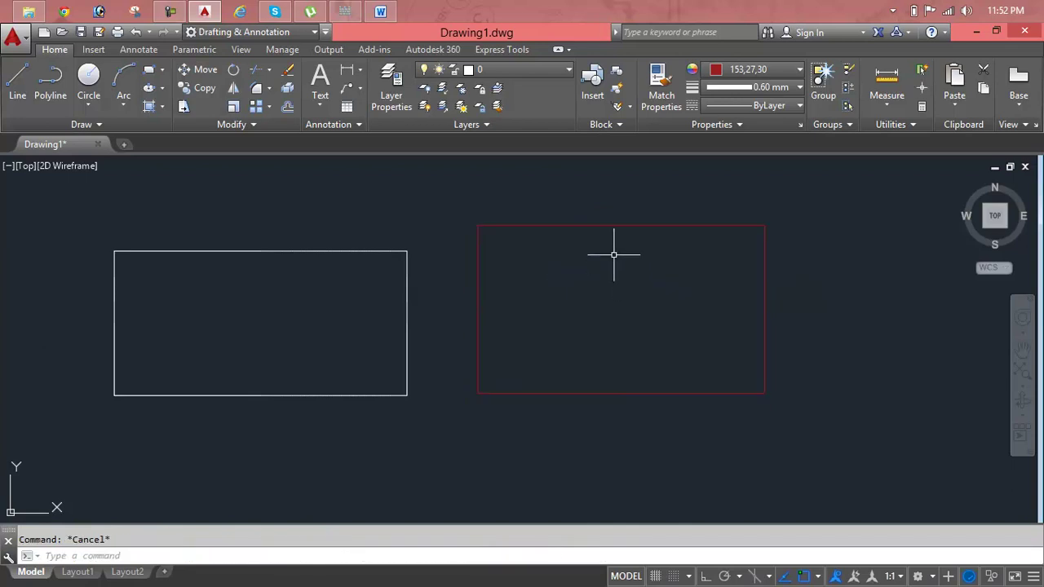
type("m")
key("Return")
Move the red rectangle by its lower-left corner so it overlaps the white rectangle
left_click(608, 225)
key("Return")
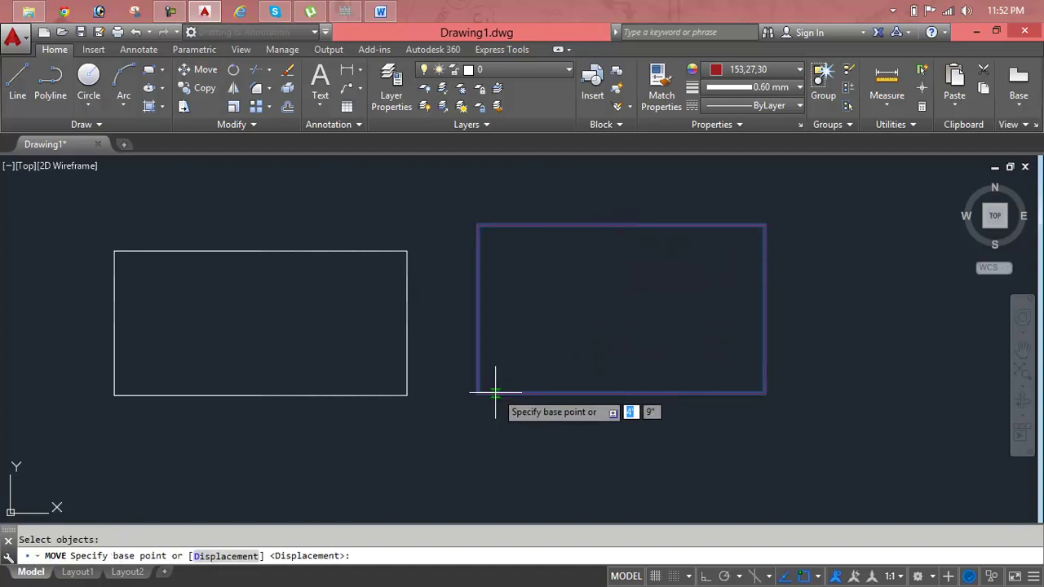
left_click(499, 393)
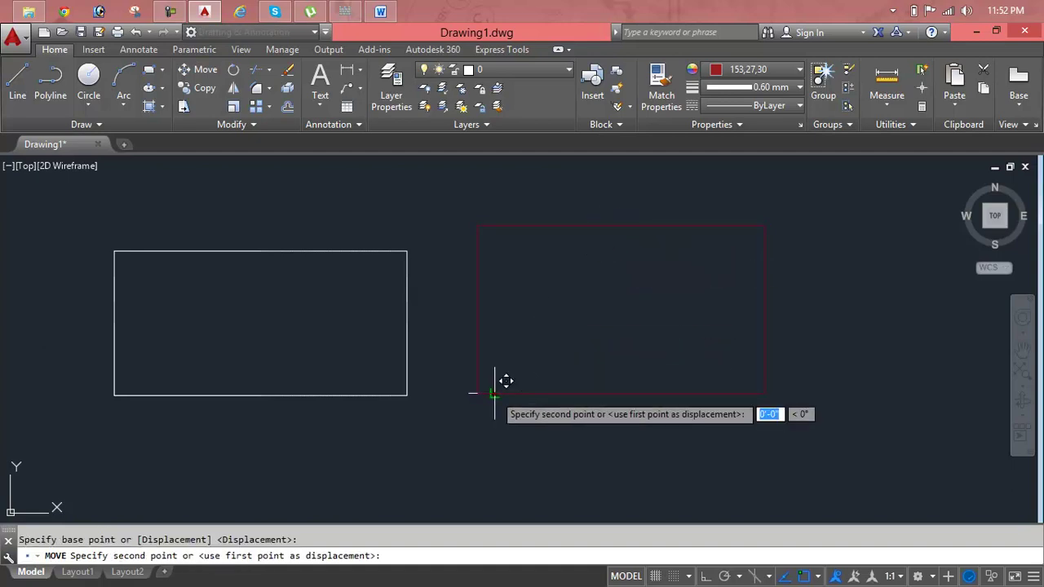
left_click(330, 354)
scroll(408, 361, "up", 3)
scroll(361, 327, "up", 2)
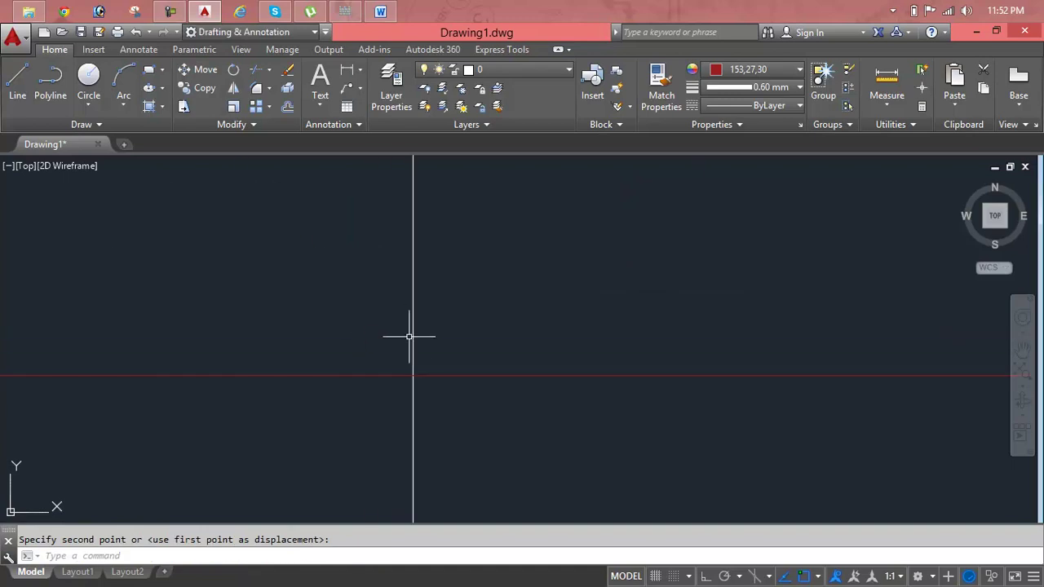
middle_click_drag(417, 345, 563, 143)
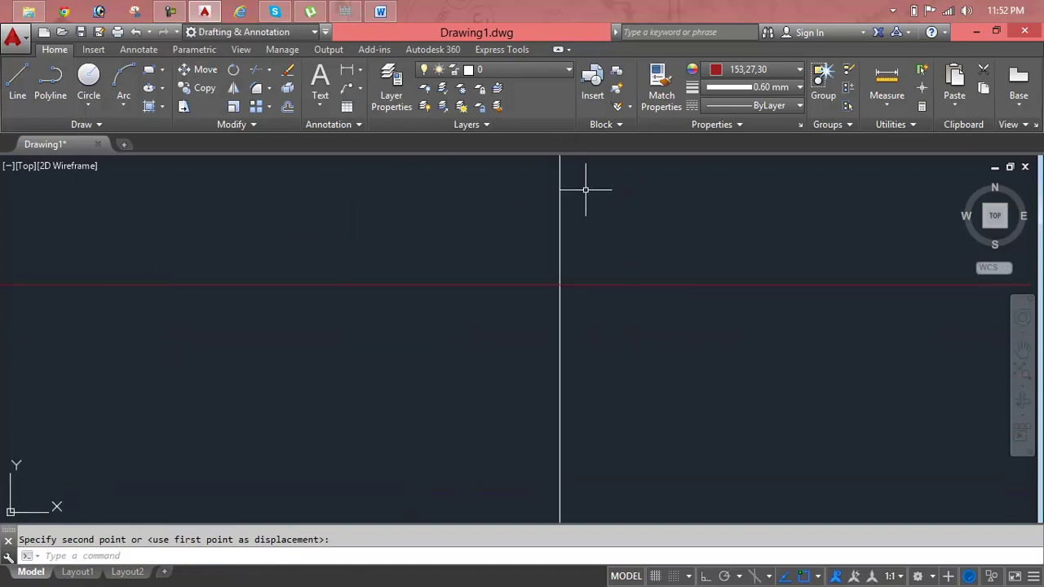
Select the red rectangle and bring up the lineweight list
left_click(651, 282)
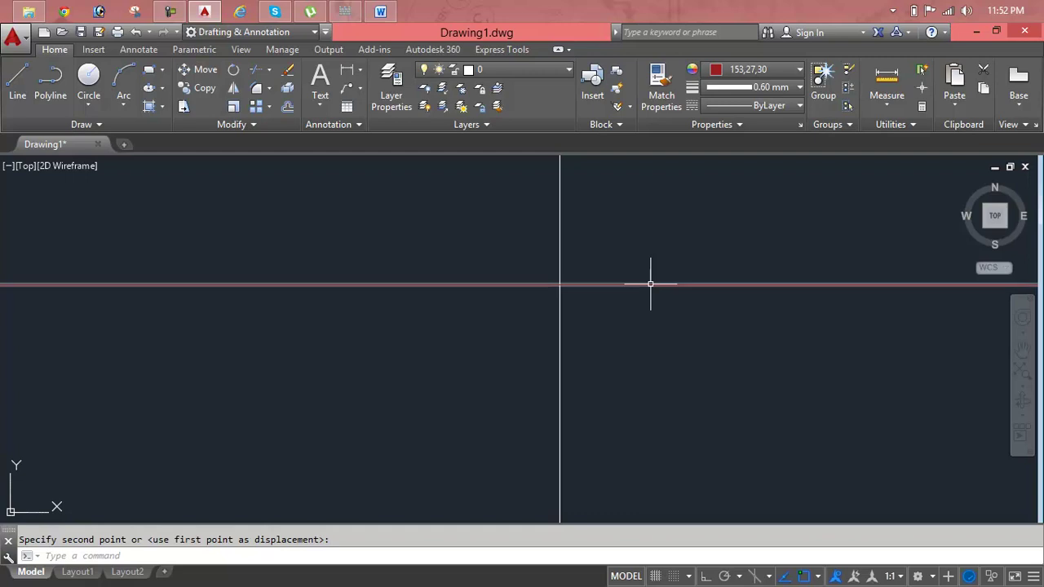
left_click(775, 87)
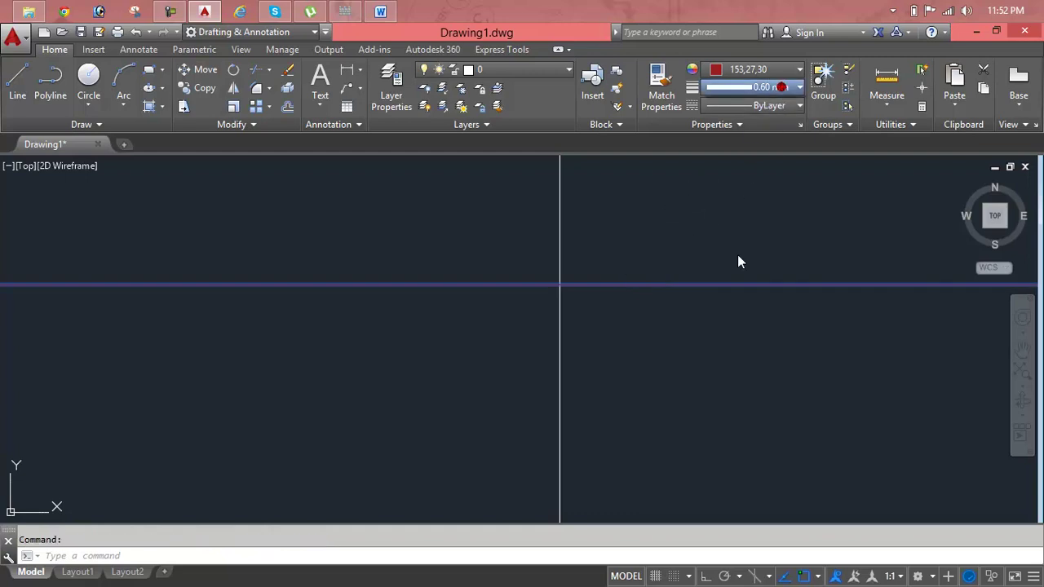
scroll(747, 261, "down", 1)
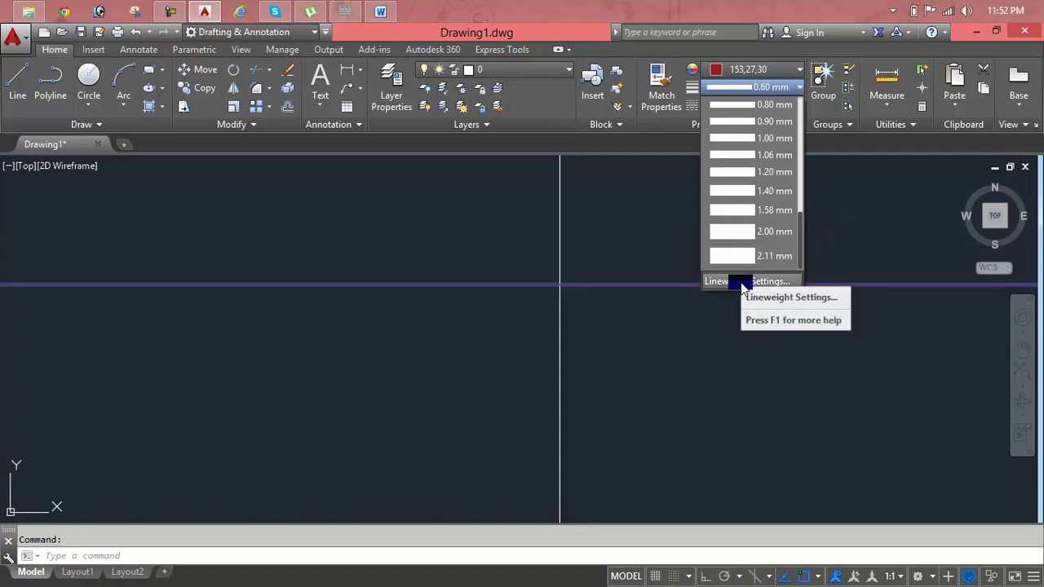
Set the red rectangle's lineweight to 2.11 mm, leaving linetype unchanged
left_click(743, 258)
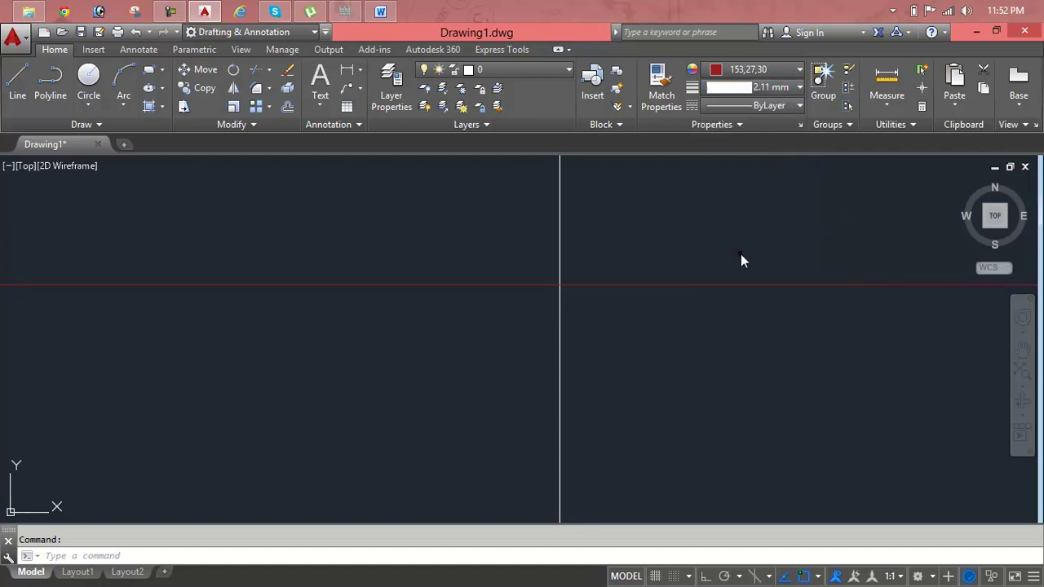
left_click(731, 281)
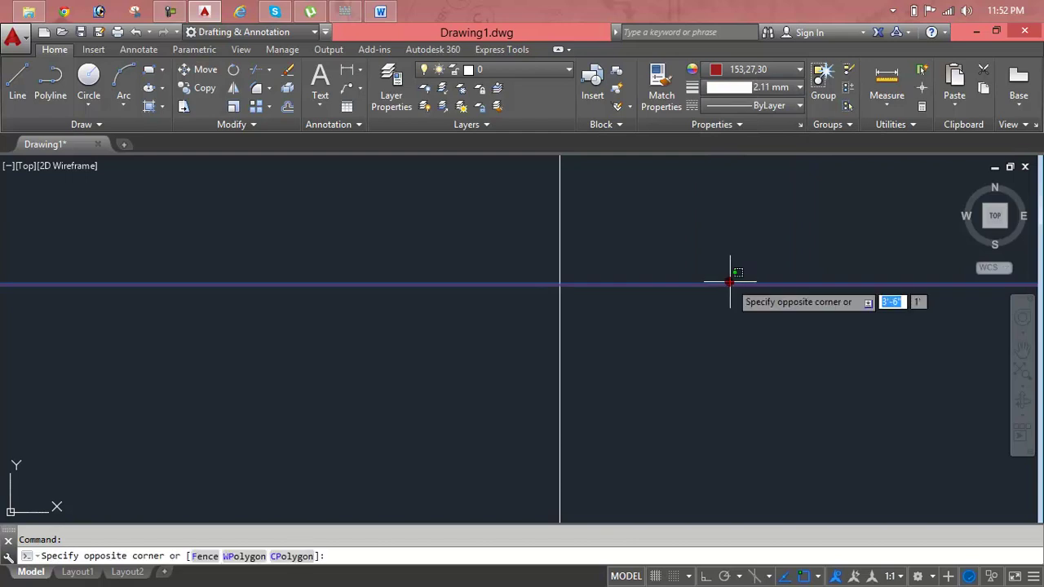
left_click(758, 105)
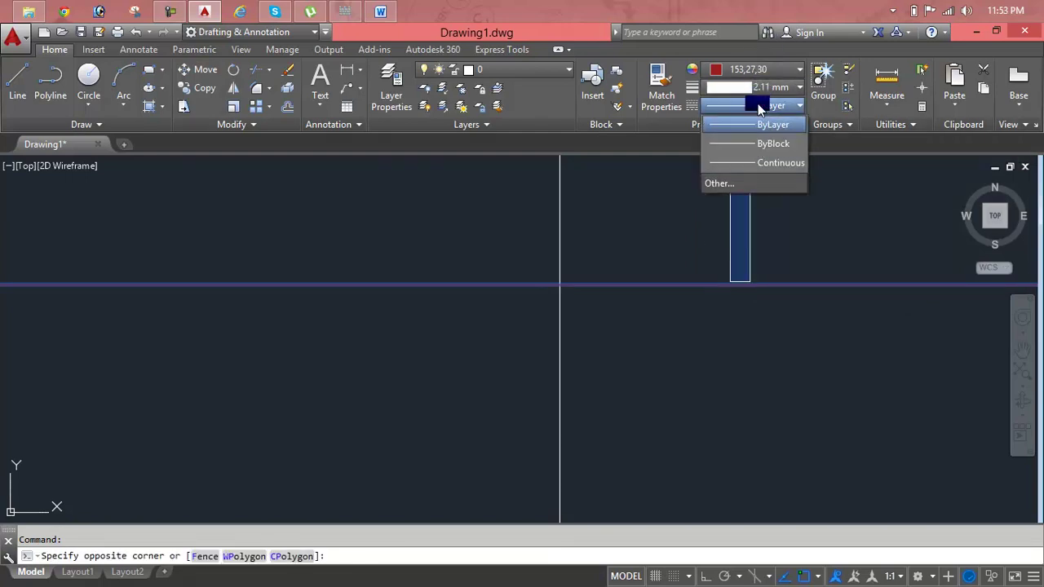
left_click(693, 209)
Zoom out to show both rectangles and reselect the red rectangle
scroll(693, 204, "down", 5)
scroll(713, 252, "down", 5)
middle_click_drag(729, 261, 552, 313)
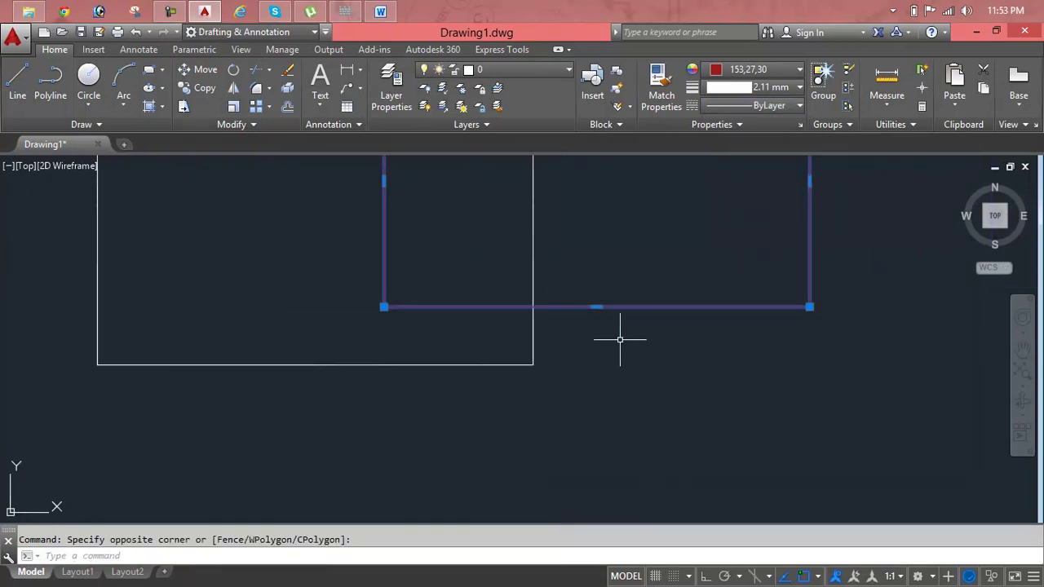
left_click(647, 347)
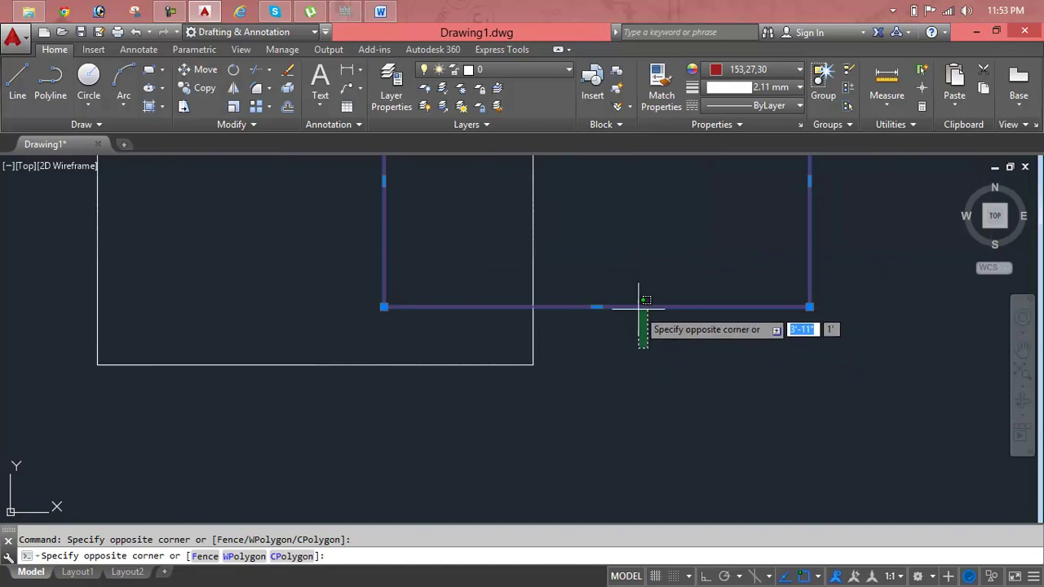
key("Escape")
key("Escape")
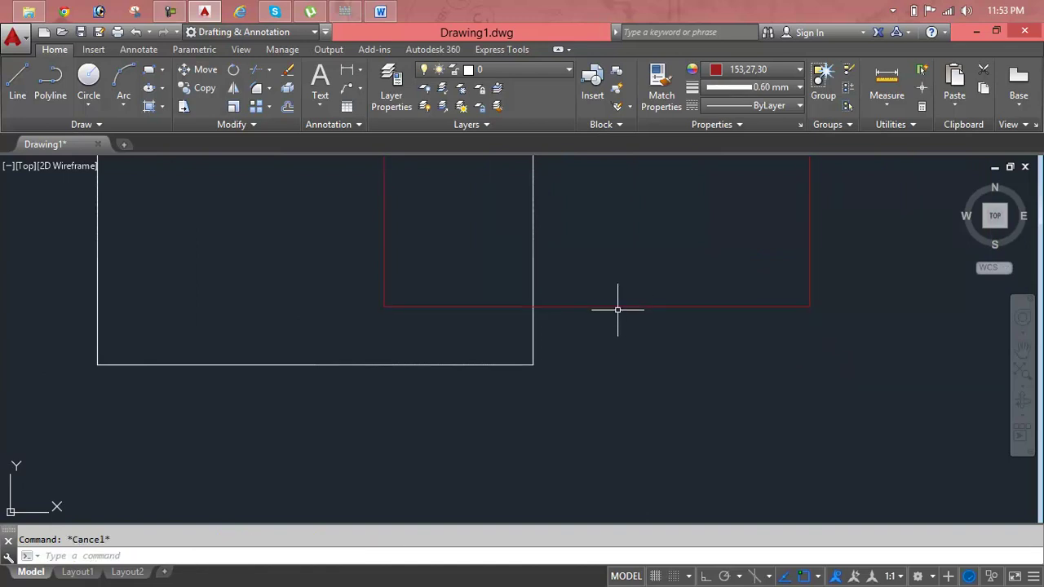
left_click(618, 308)
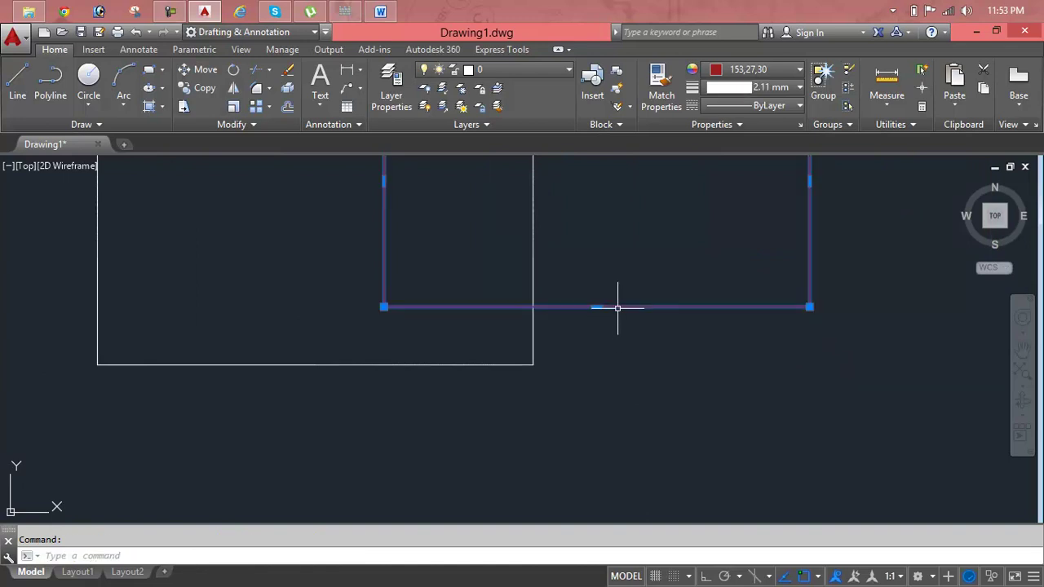
scroll(618, 309, "down", 3)
middle_click_drag(617, 307, 608, 307)
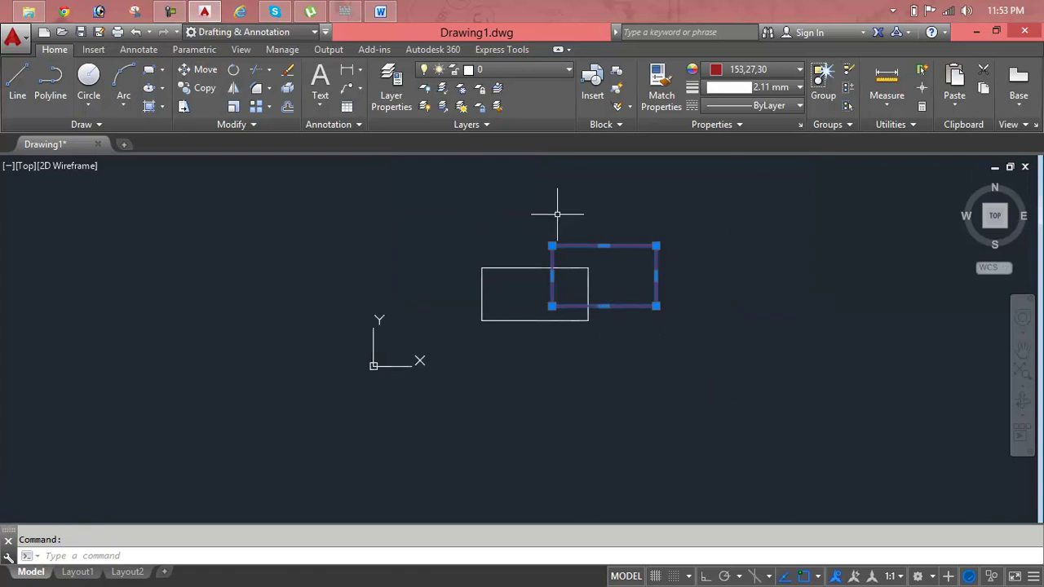
Send the selected red rectangle to the back using Draw Order
left_click(254, 127)
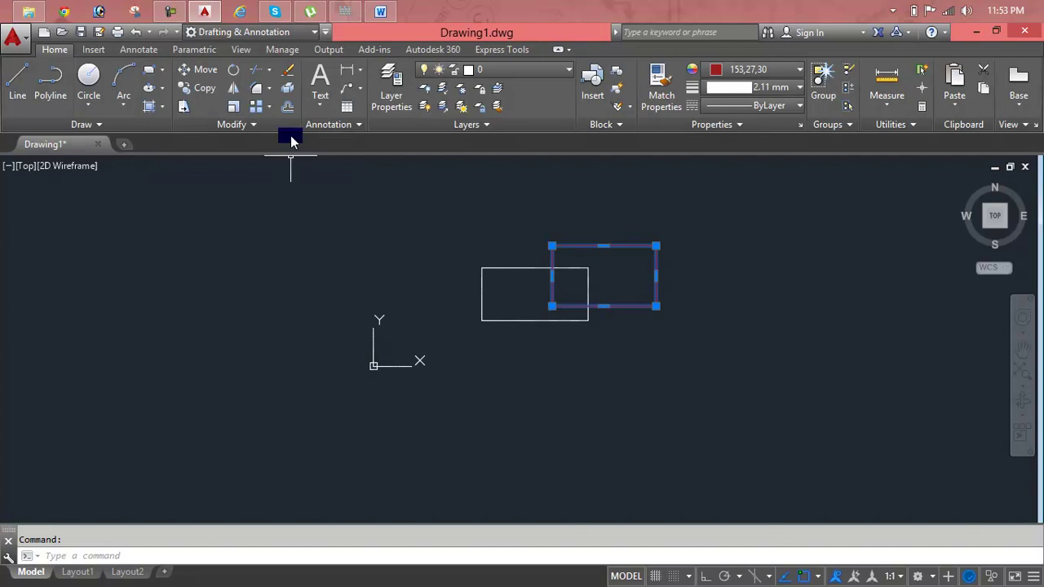
left_click(285, 125)
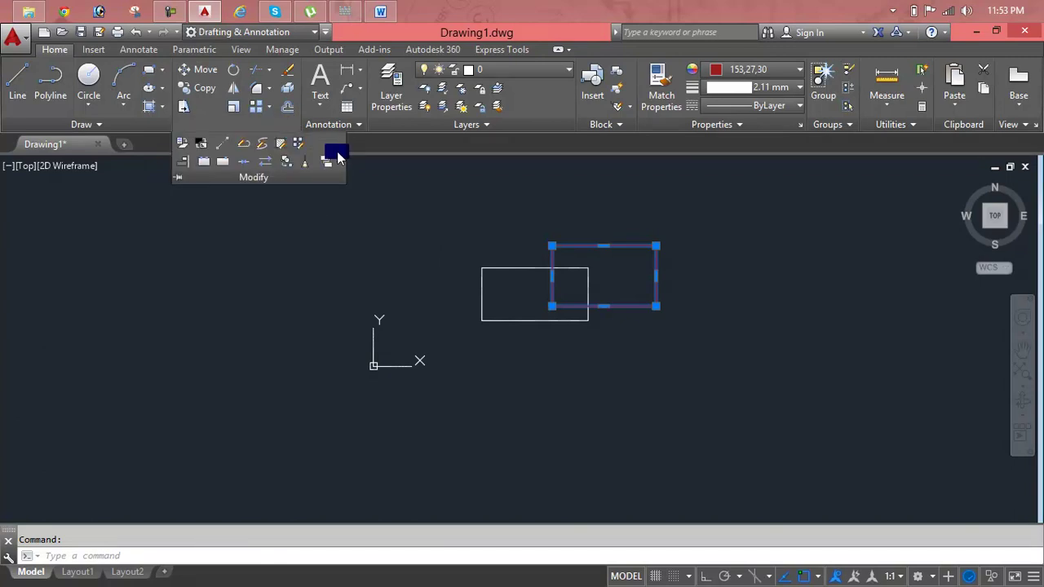
left_click(339, 161)
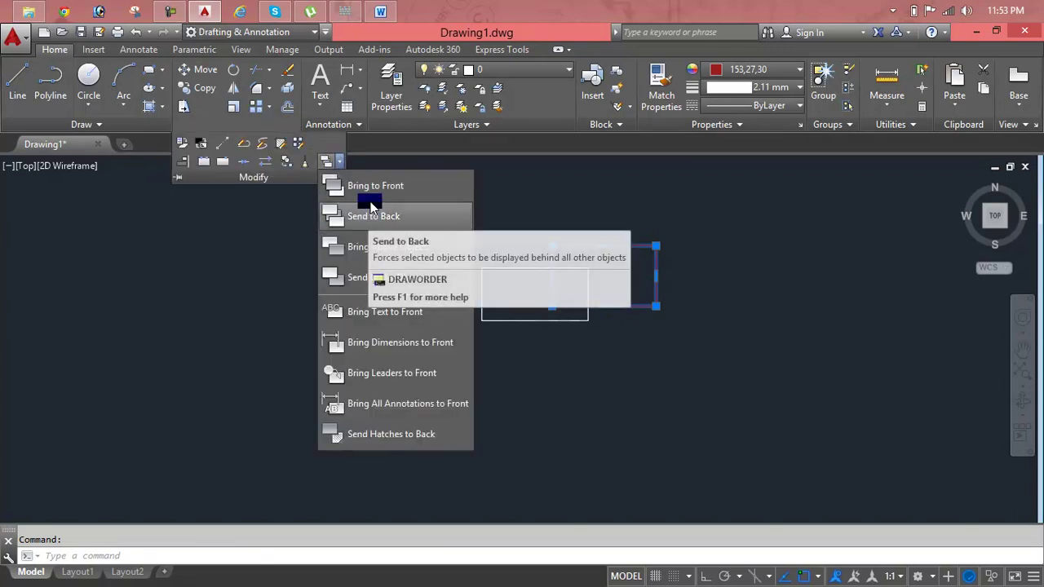
left_click(371, 233)
Zoom in, pan across the red rectangle and select the other rectangle
scroll(628, 299, "up", 5)
scroll(538, 289, "up", 2)
middle_click_drag(900, 161, 753, 270)
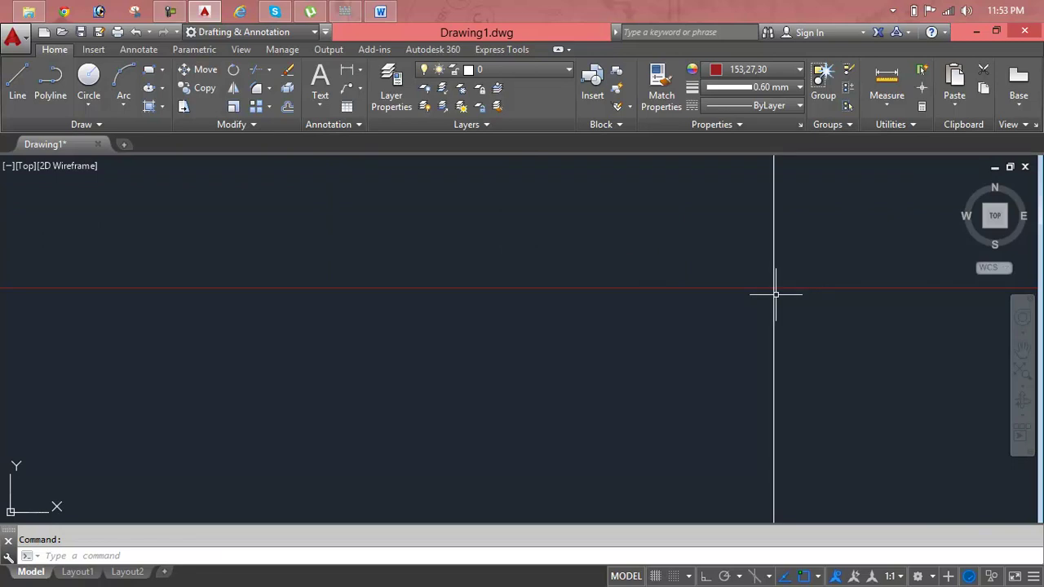
left_click(775, 294)
scroll(777, 294, "down", 5)
middle_click_drag(750, 294, 613, 275)
Erase both test rectangles with a crossing selection
left_click(692, 252)
left_click(497, 294)
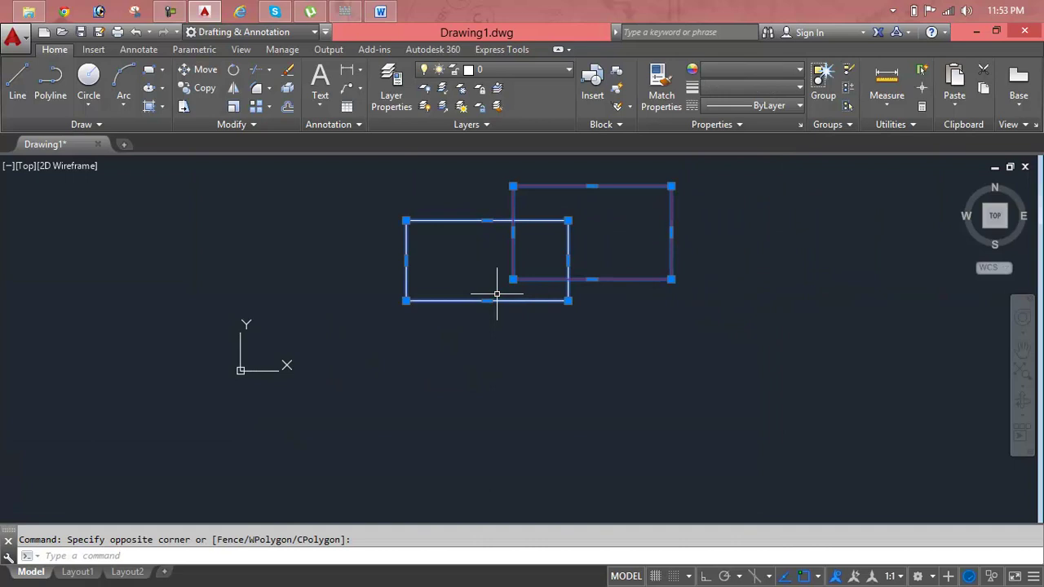
key("Delete")
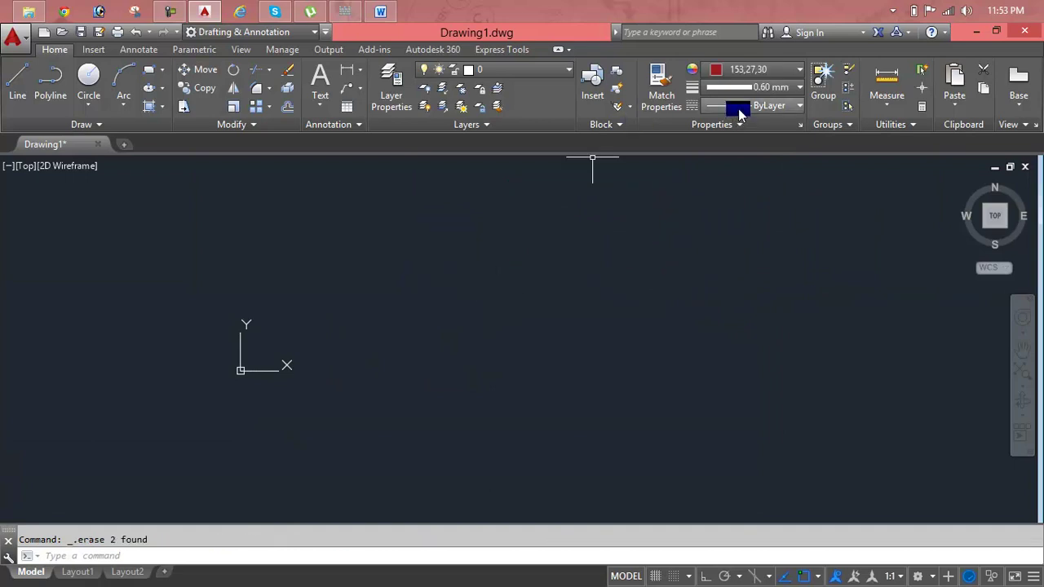
Make 2.11 mm the current lineweight and draw a new rectangle, keeping linetype ByLayer
left_click(754, 87)
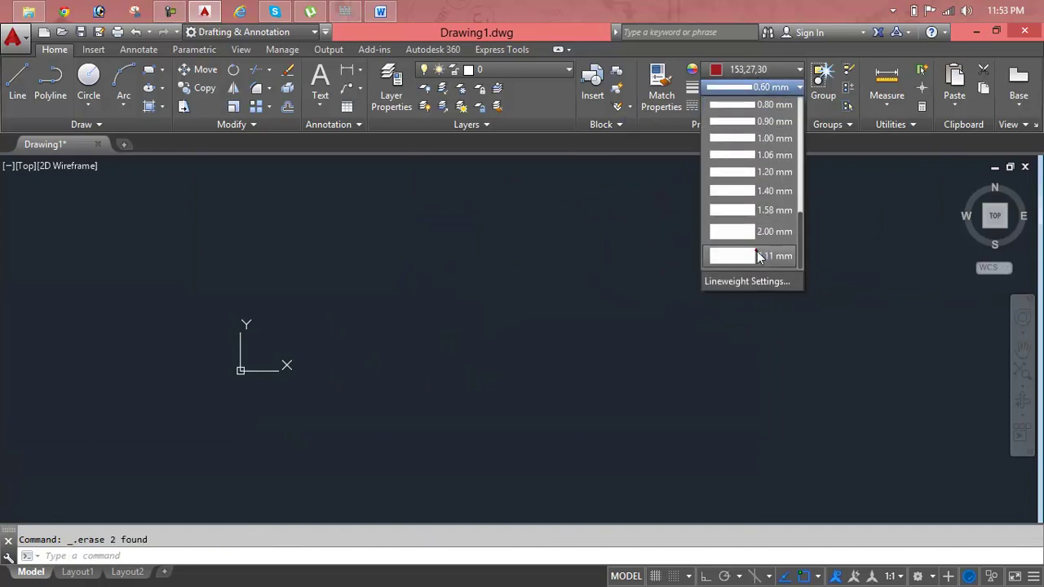
left_click(759, 256)
type("ec")
key("Return")
left_click(376, 237)
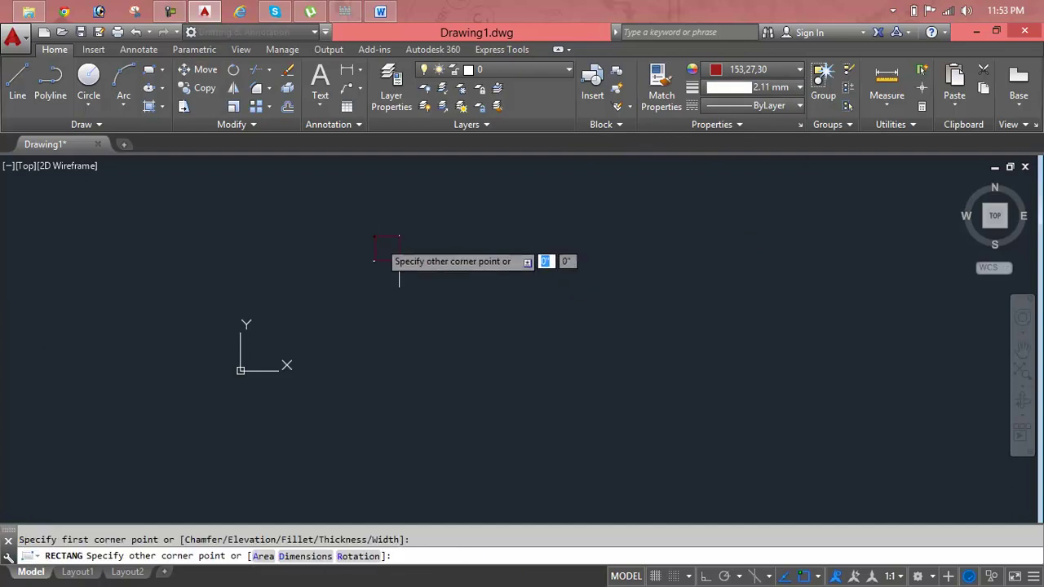
left_click(722, 424)
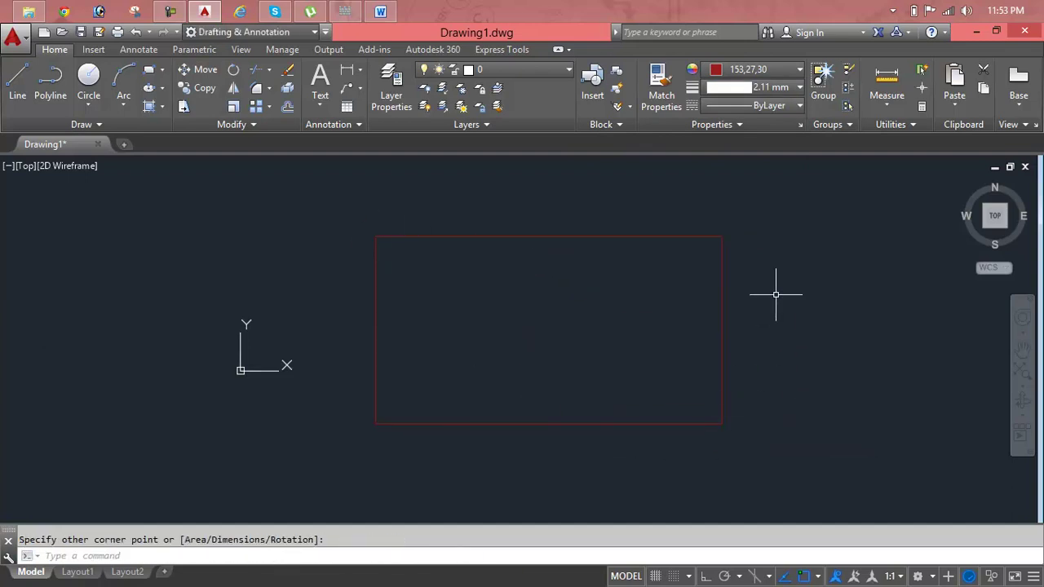
left_click(770, 108)
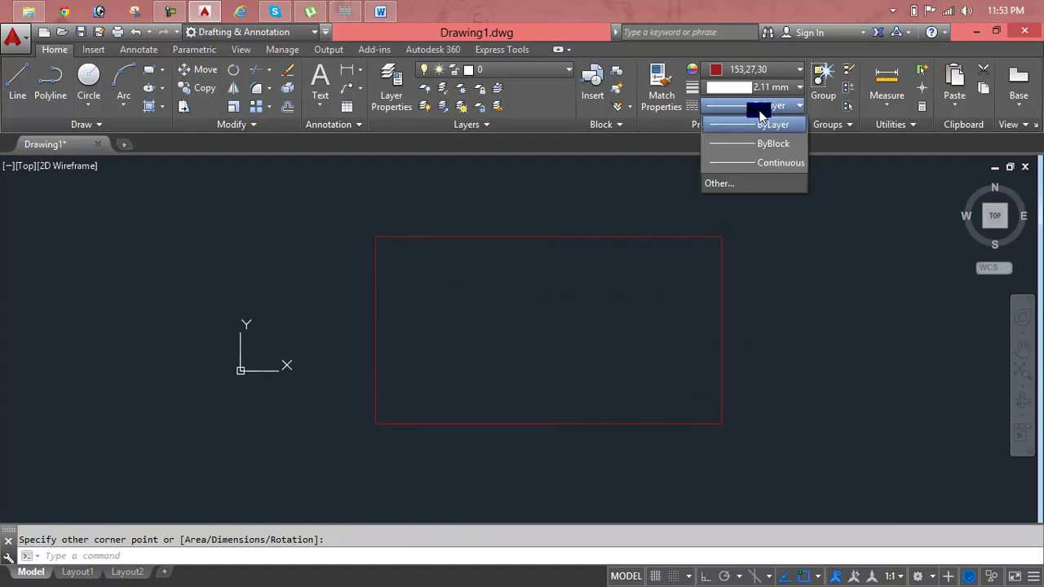
left_click(838, 238)
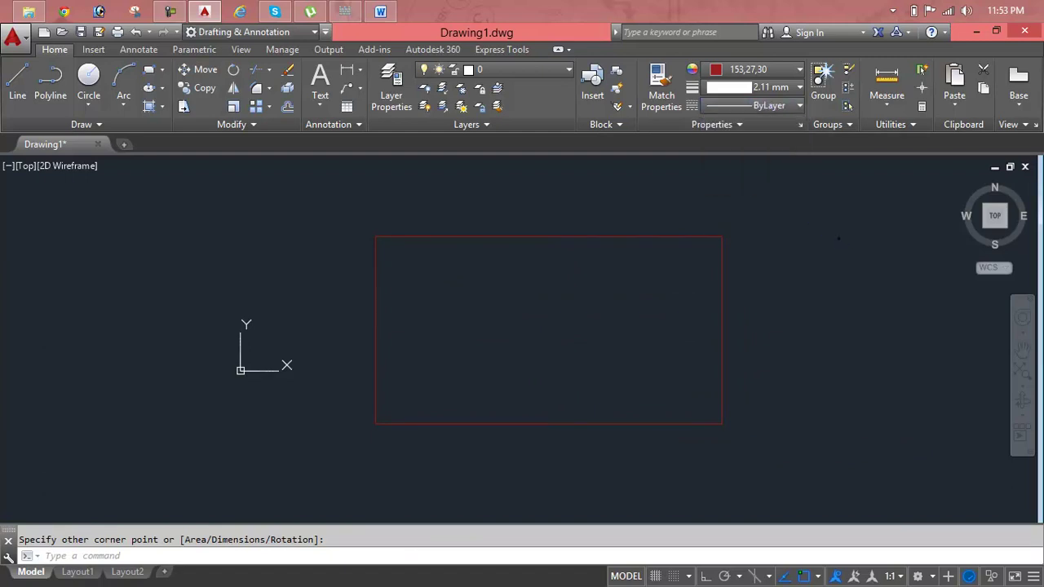
key("Escape")
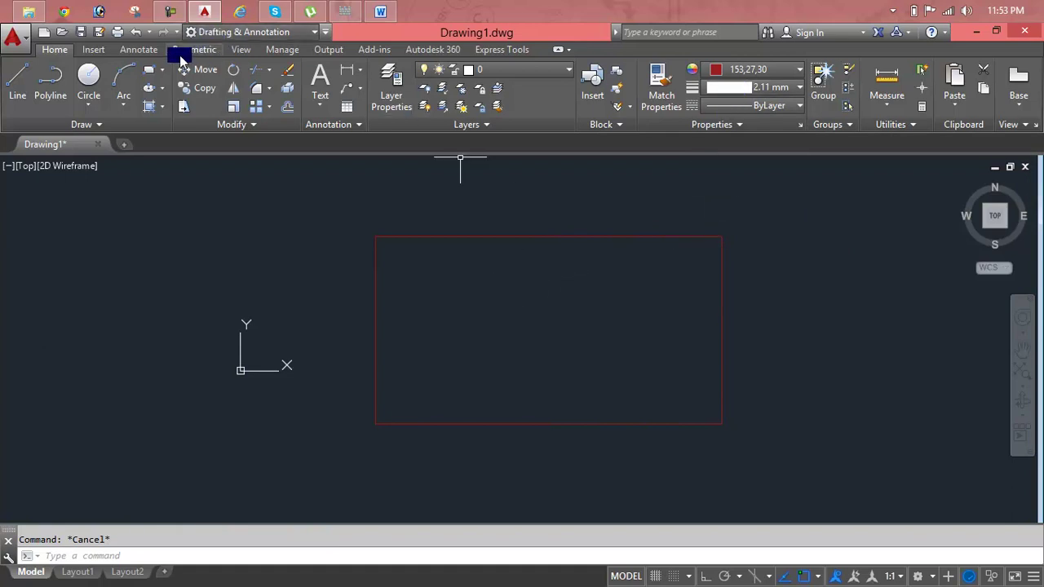
Show the classic menu bar from the Quick Access Toolbar options
left_click(141, 51)
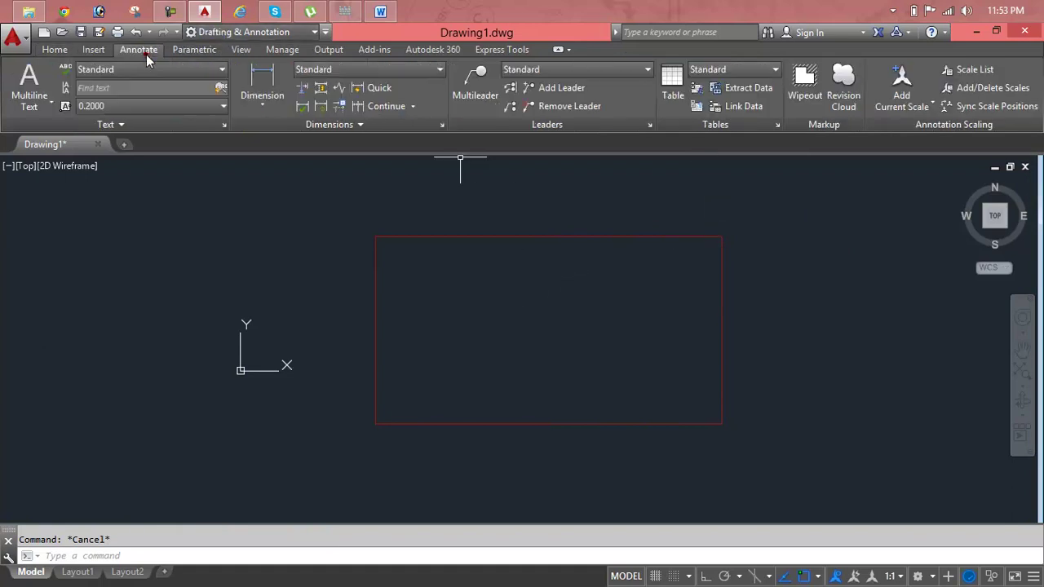
left_click(241, 51)
right_click(241, 48)
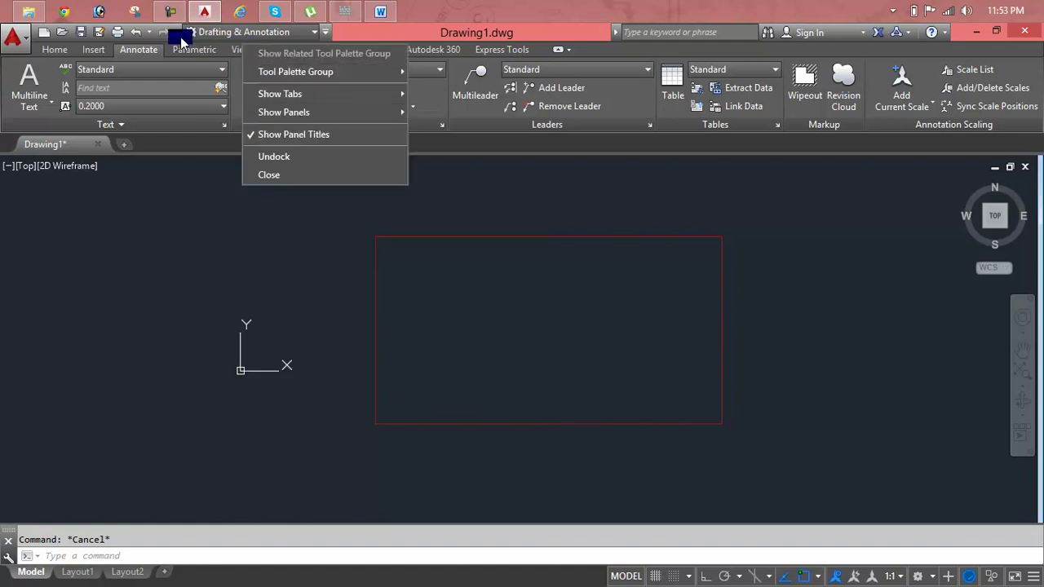
left_click(336, 31)
left_click(326, 32)
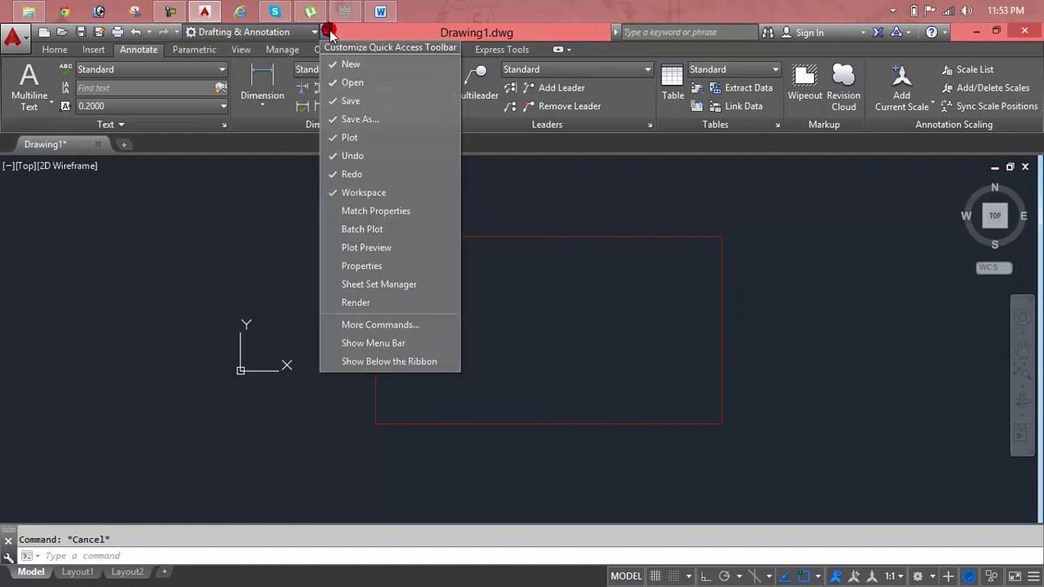
left_click(361, 343)
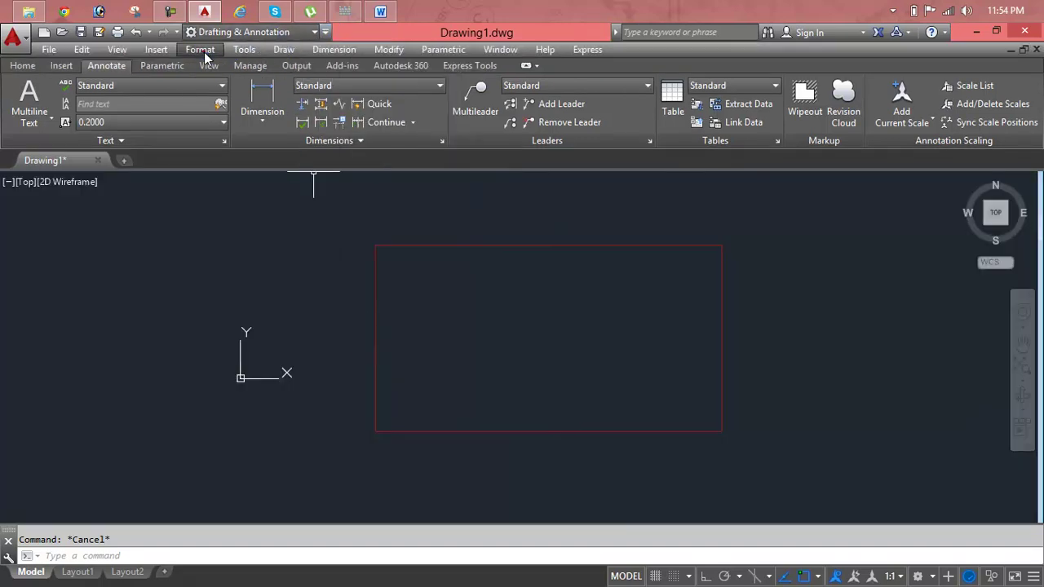
Tick Display Lineweight in Format > Lineweight with 2.11 mm current
left_click(203, 50)
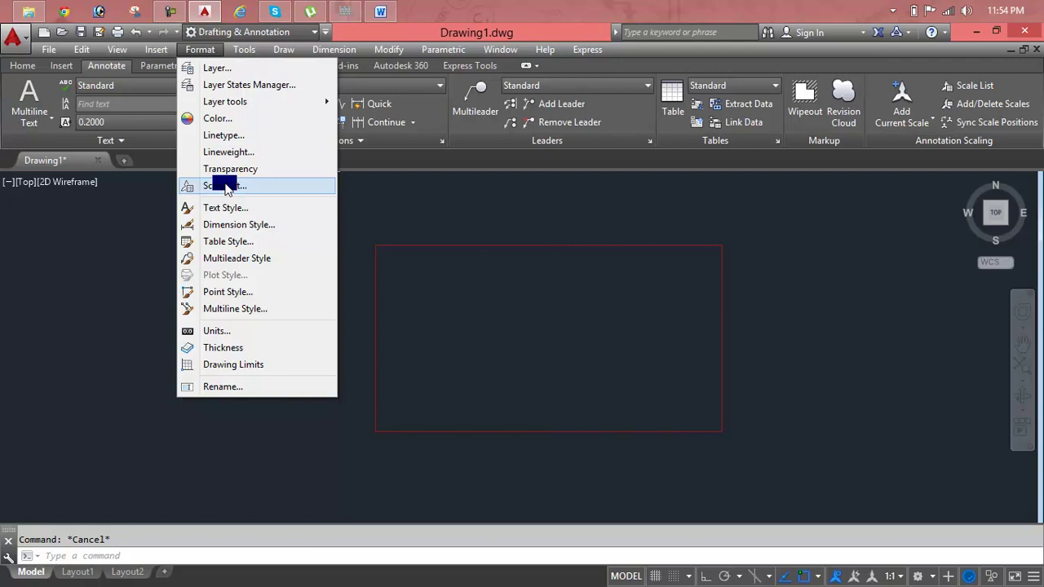
left_click(218, 136)
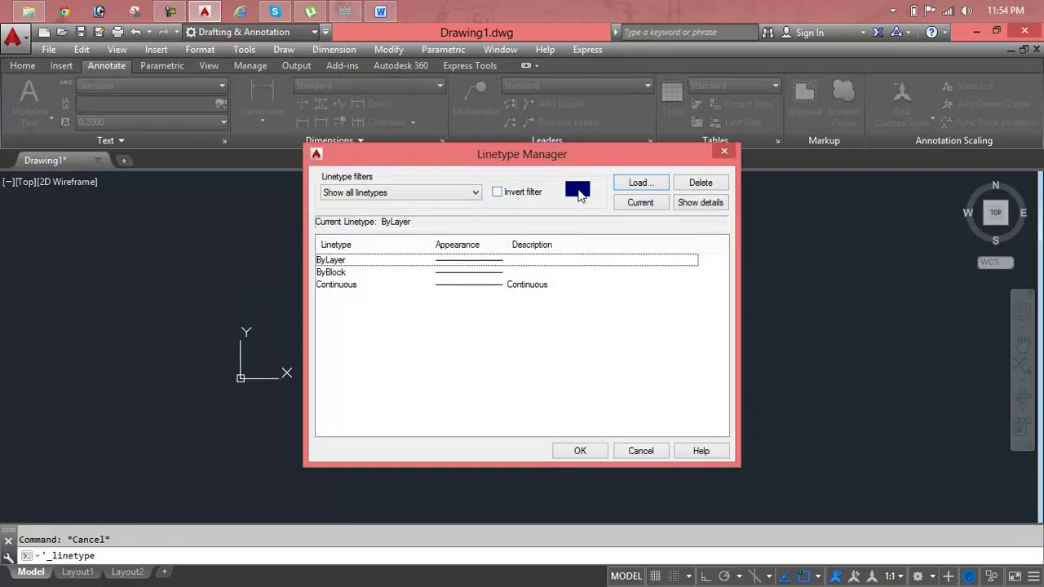
left_click(723, 154)
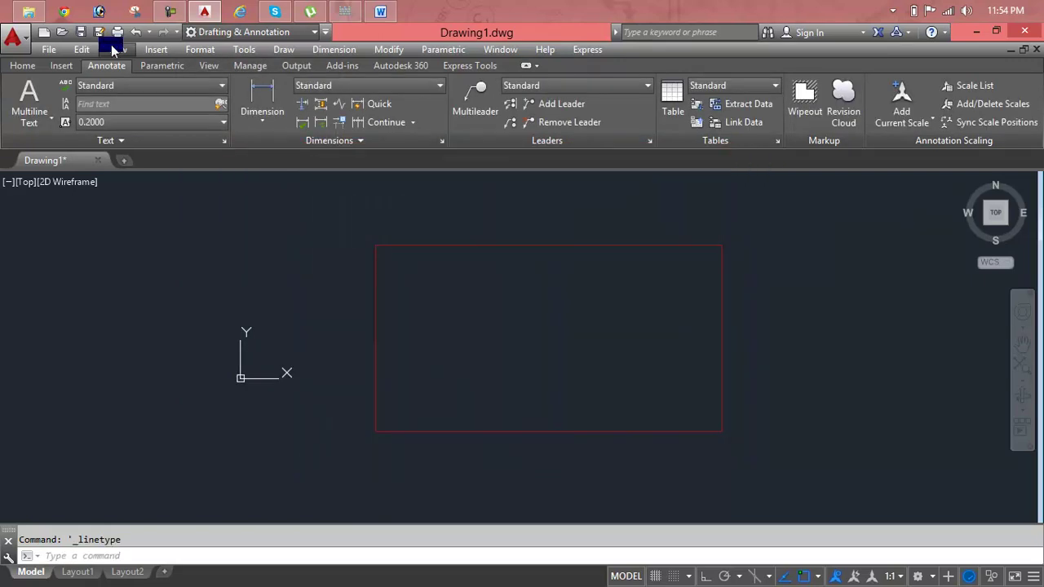
left_click(189, 50)
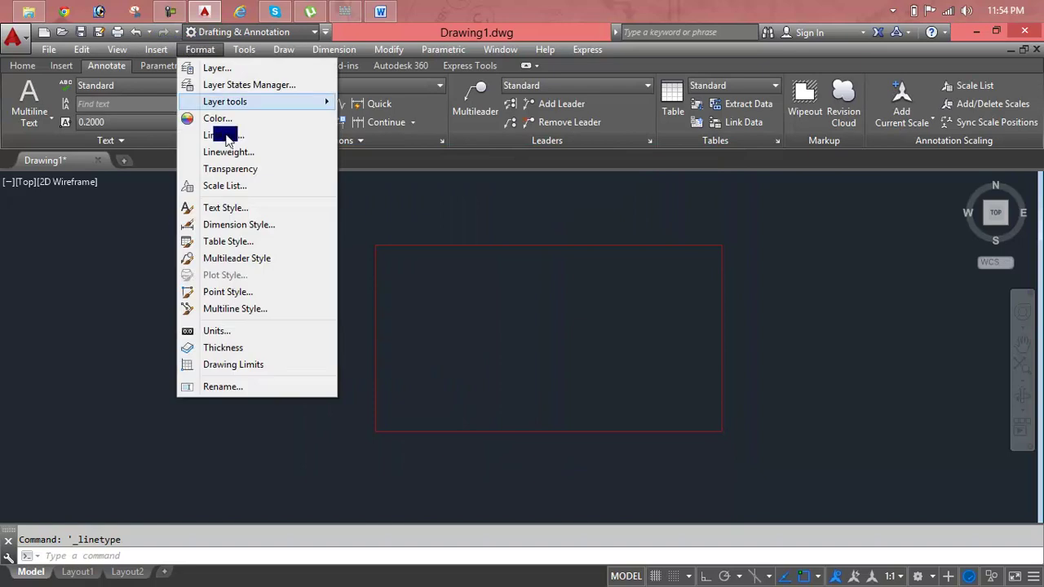
left_click(233, 158)
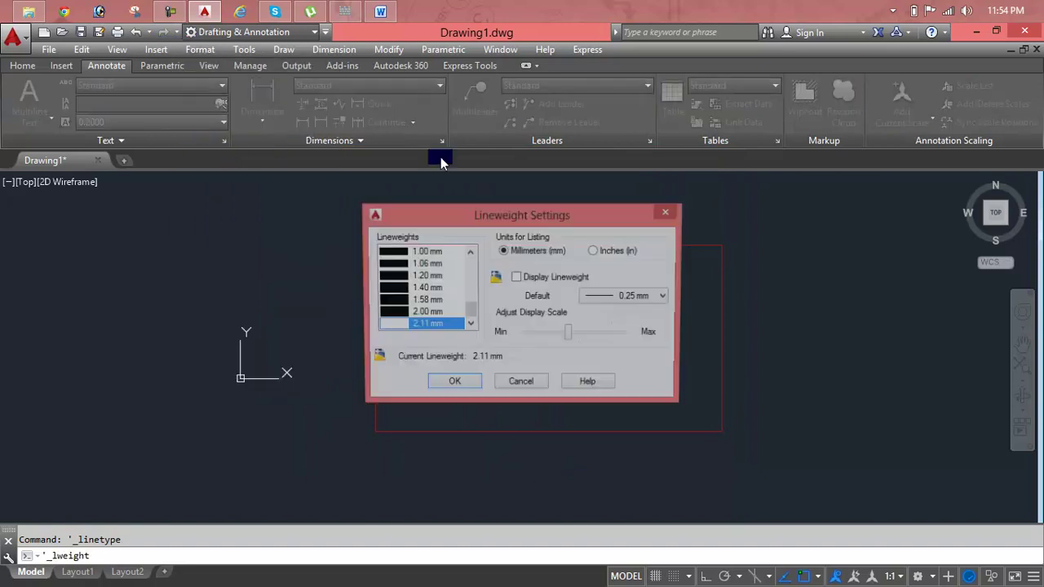
left_click(526, 277)
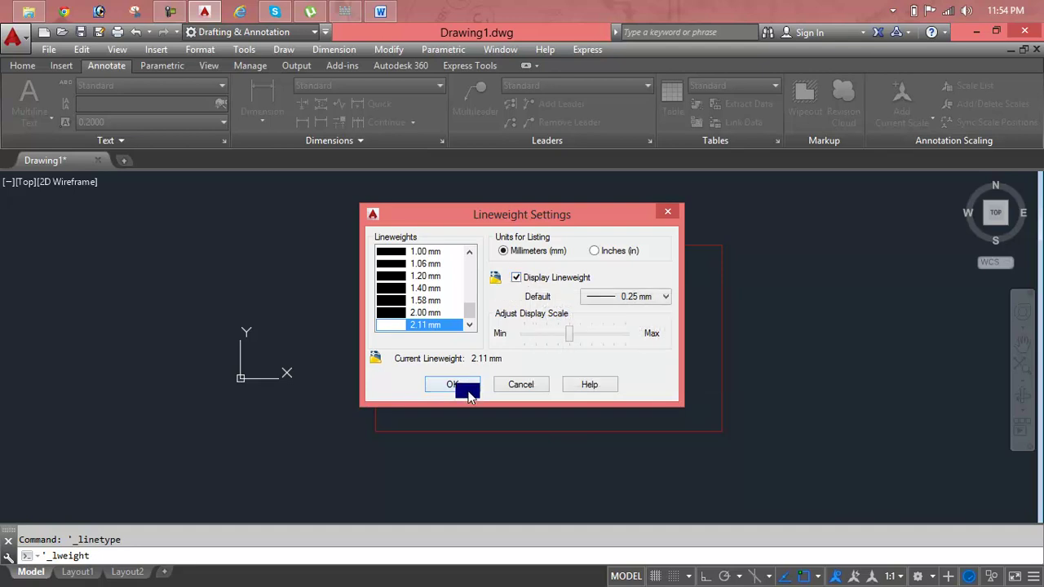
left_click(469, 392)
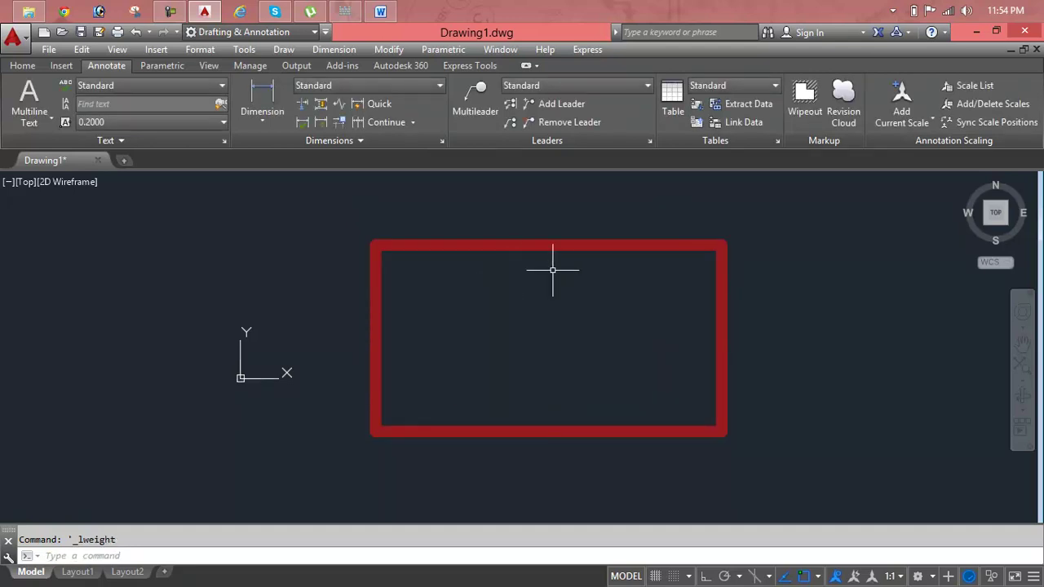
On the Home tab, draw a second rectangle offset below-right, overlapping the first, and select it
middle_click_drag(552, 270, 473, 247)
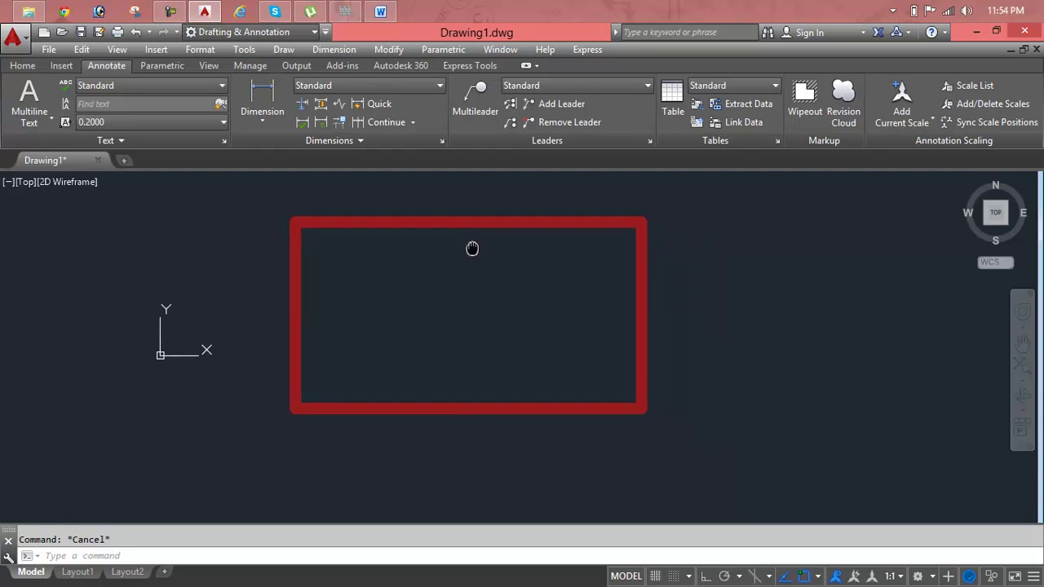
type("rec")
key("Return")
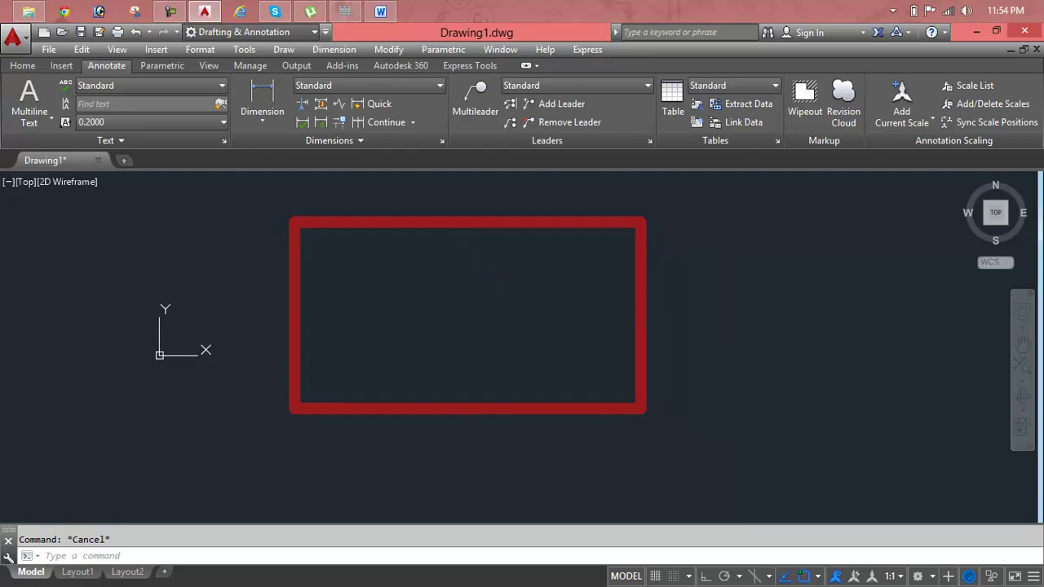
left_click(24, 68)
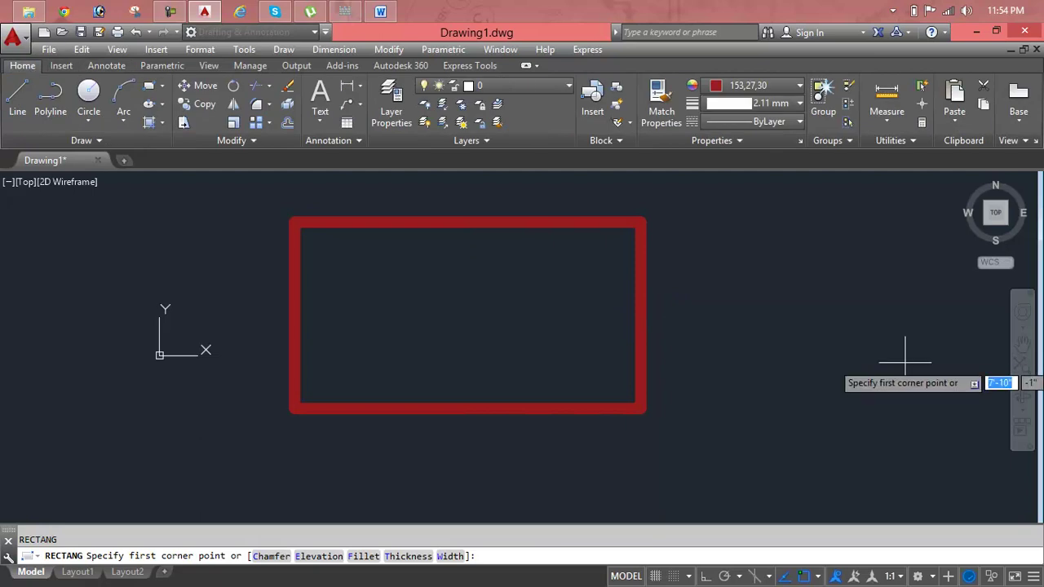
key("Escape")
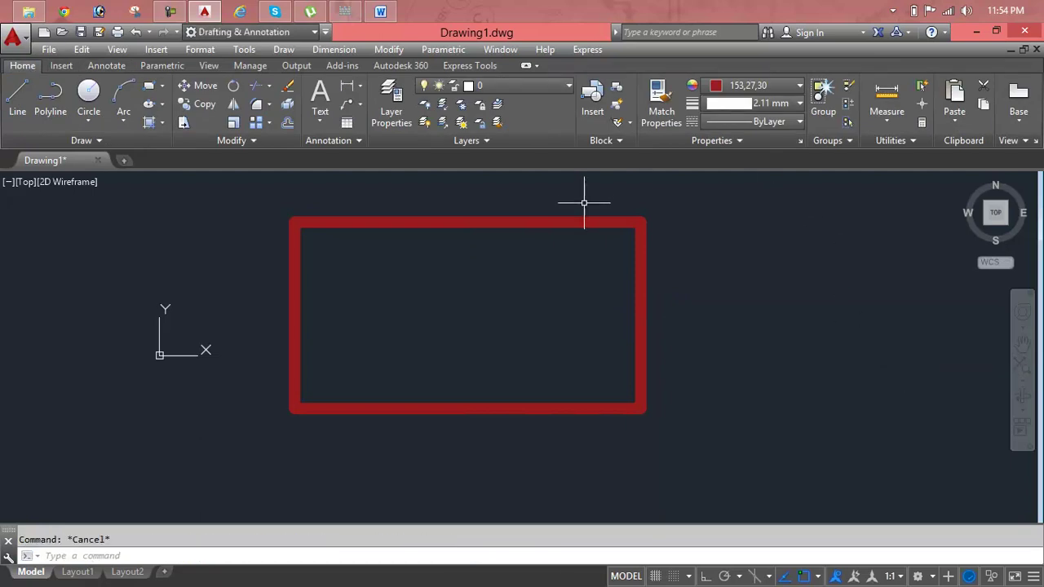
type("rec")
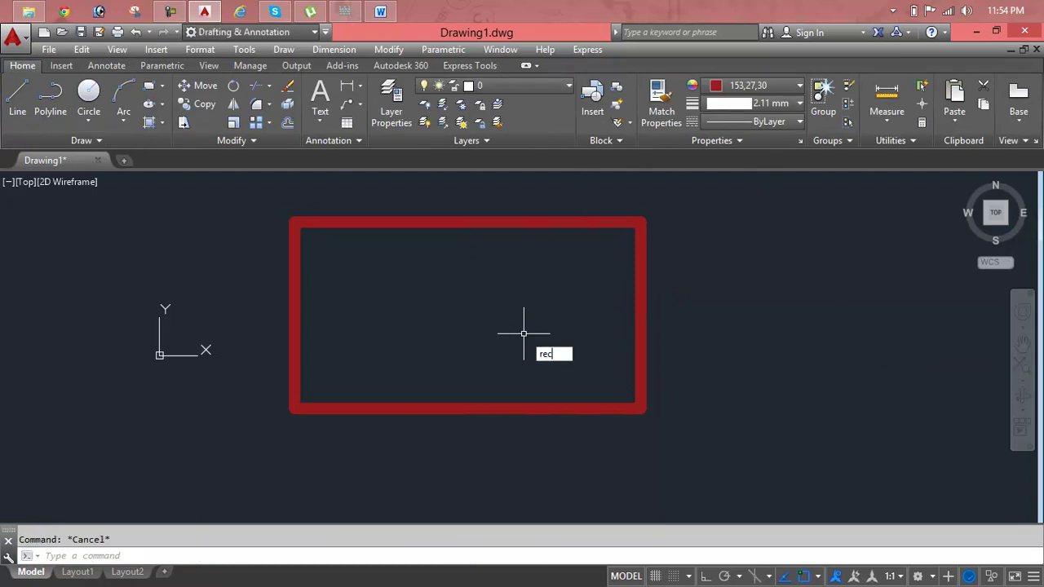
key("Return")
left_click(374, 289)
left_click(806, 458)
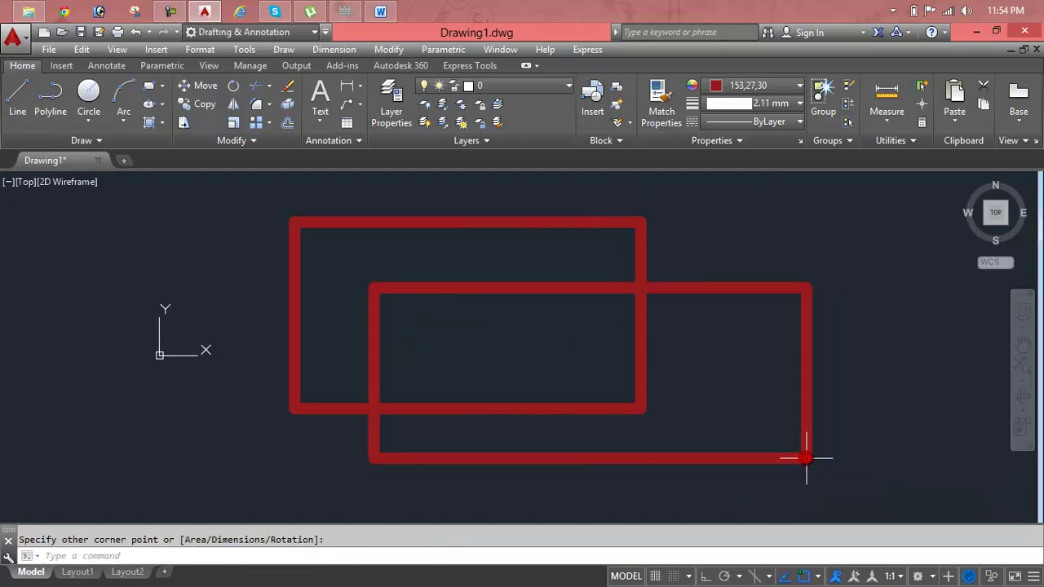
left_click(731, 287)
Colour the second rectangle orange, then change it to black (0,0,0)
left_click(741, 87)
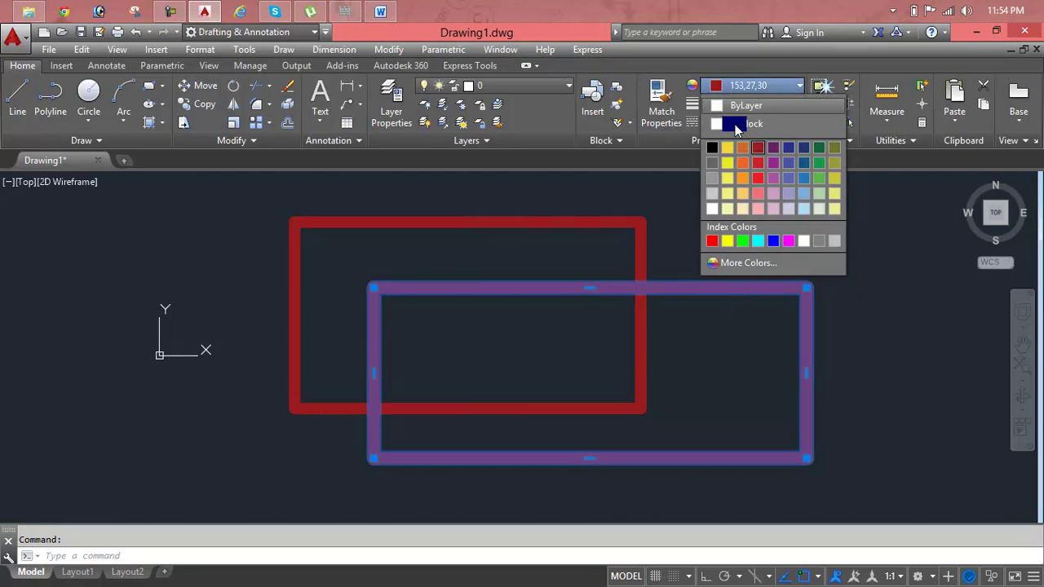
left_click(744, 158)
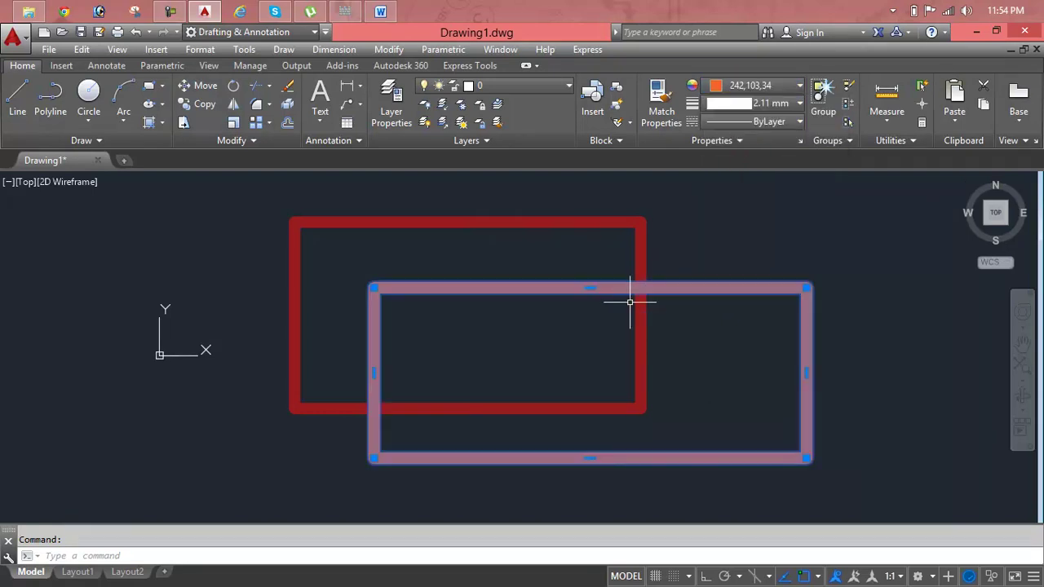
scroll(629, 299, "up", 6)
mouse_move(639, 292)
middle_mouse_down()
mouse_move(595, 329)
mouse_move(534, 310)
middle_mouse_up()
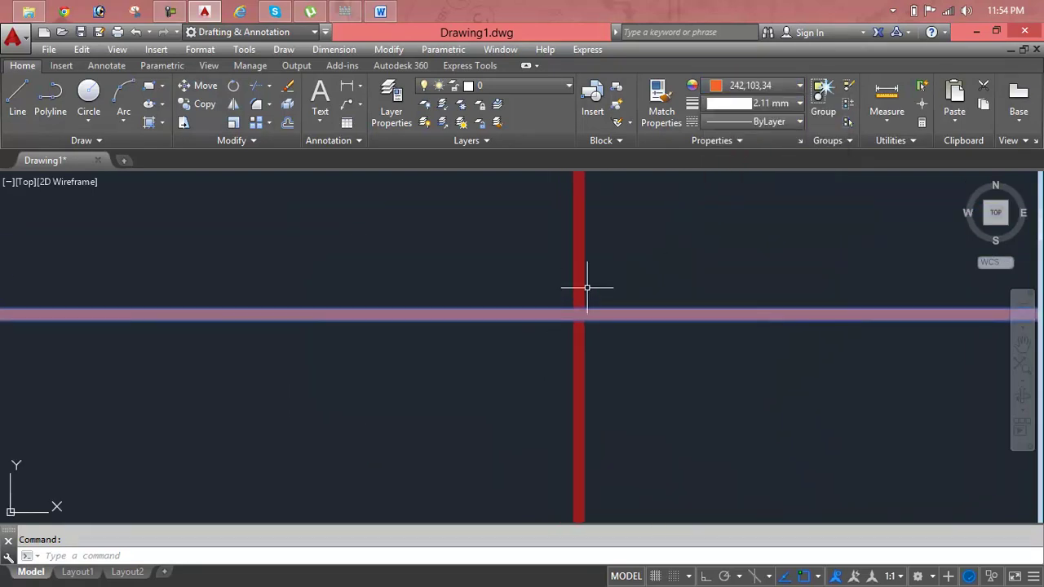
left_click(620, 264)
key("Escape")
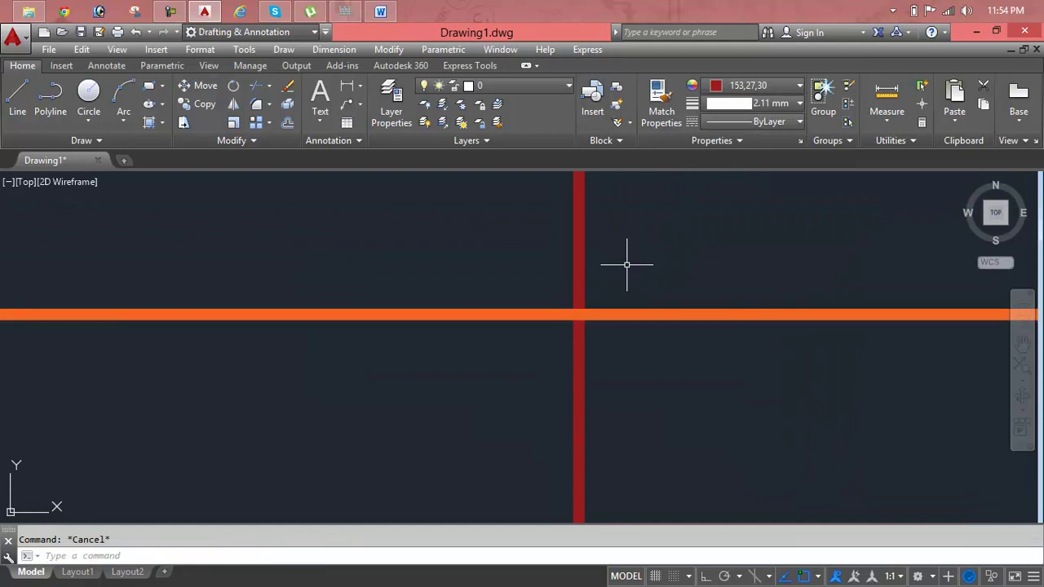
left_click(589, 309)
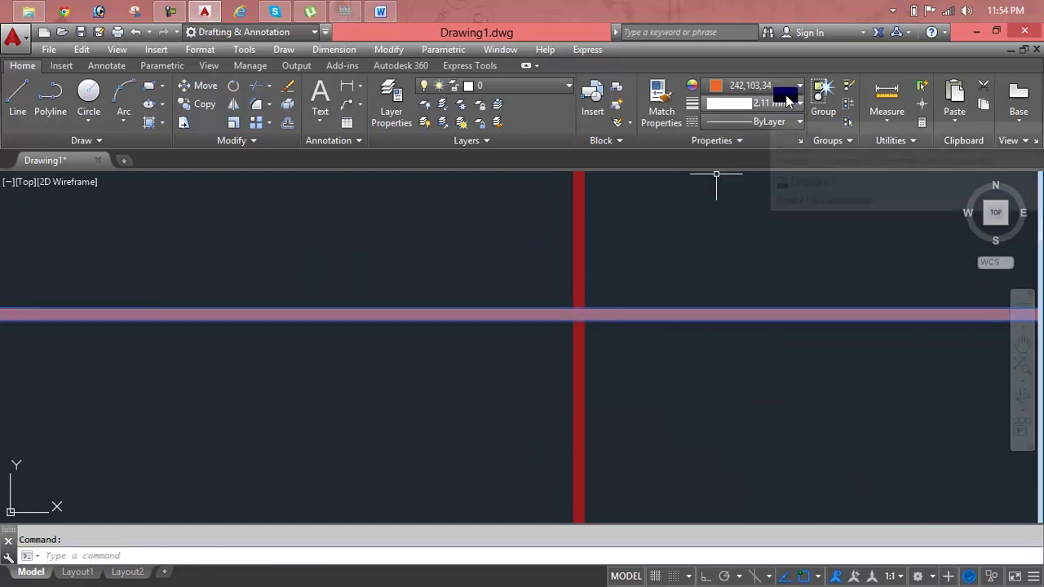
left_click(755, 85)
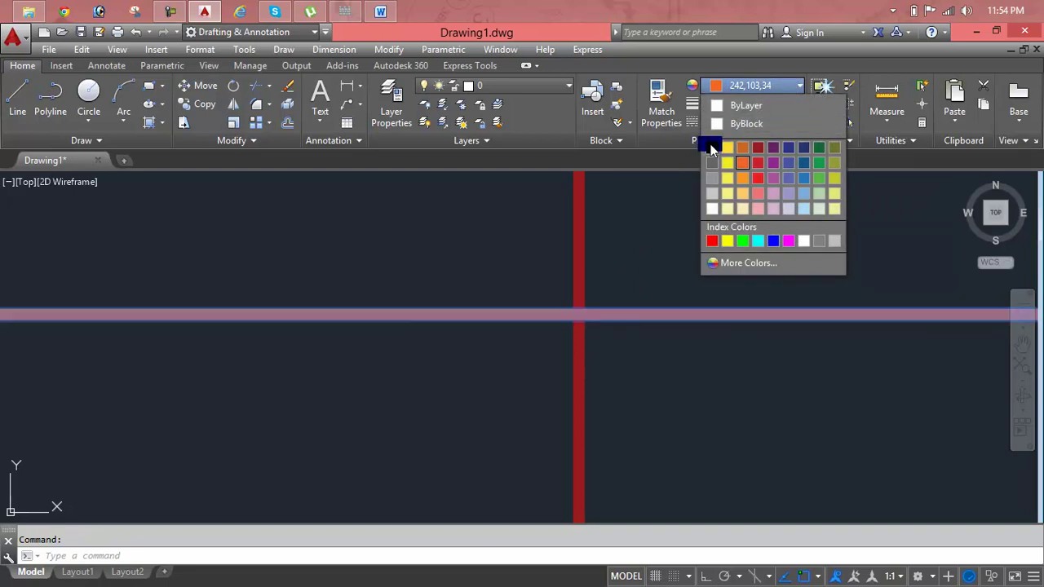
left_click(712, 149)
Close an accidental Help window and reselect the black rectangle
middle_click_drag(632, 303, 640, 344)
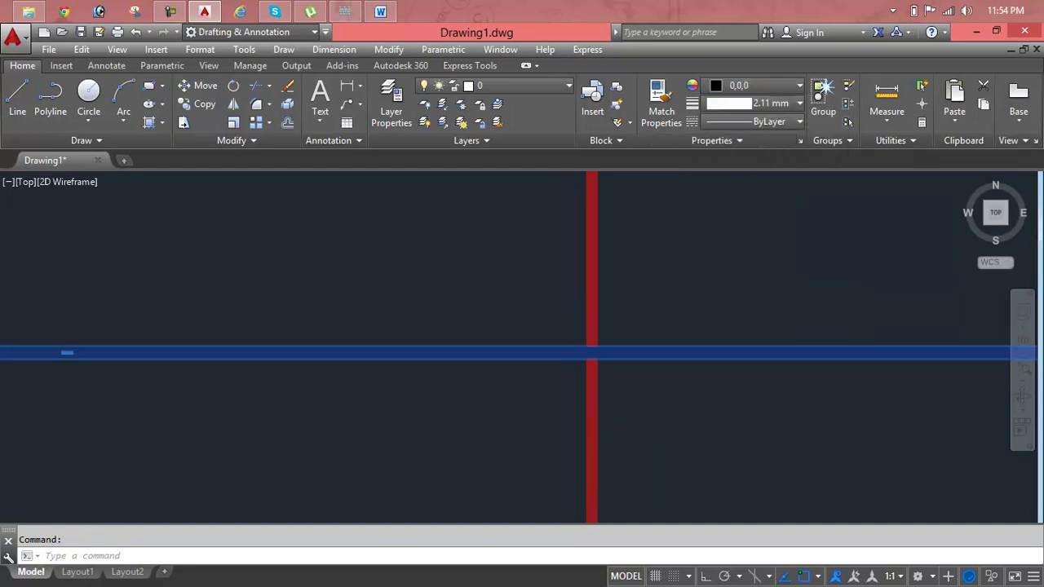
left_click(631, 423)
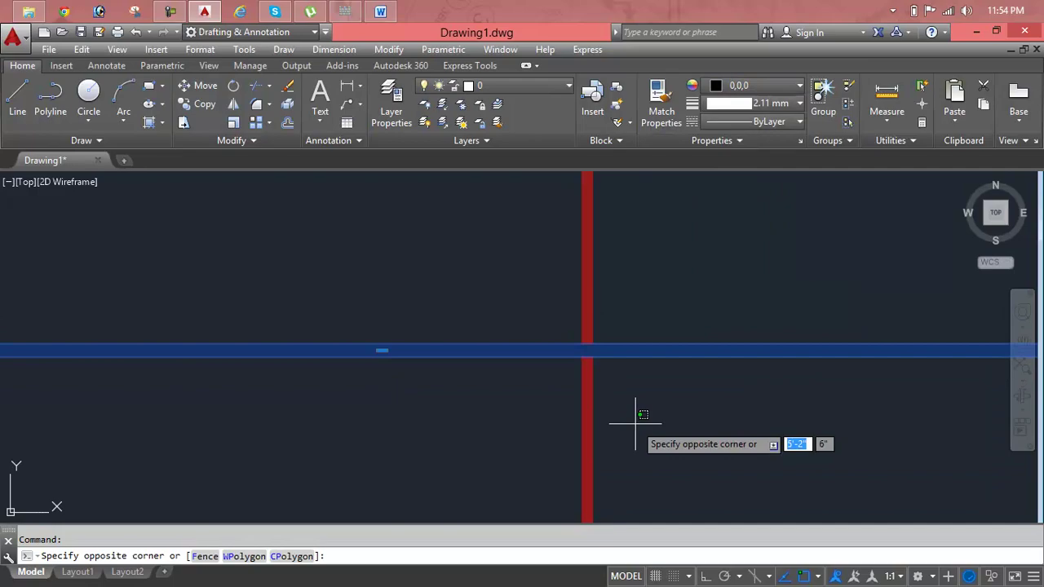
key("F1")
left_click(1022, 32)
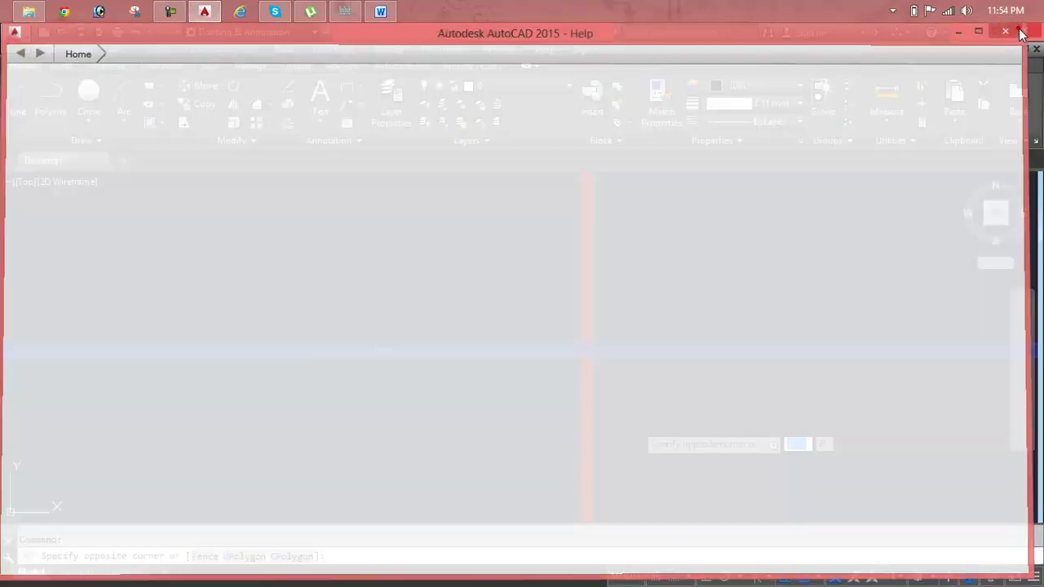
left_click(576, 237)
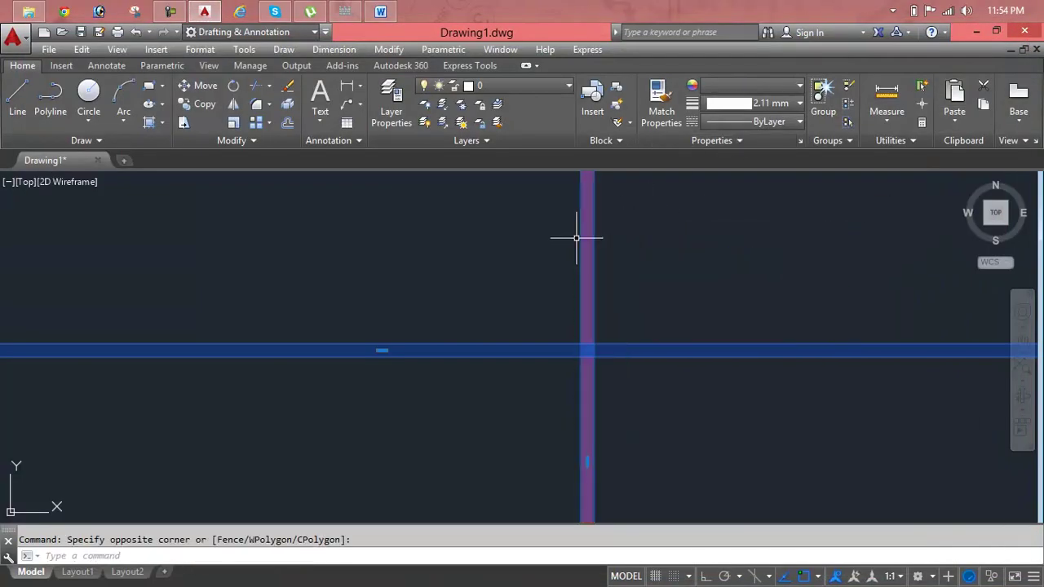
left_click(586, 236)
key("Escape")
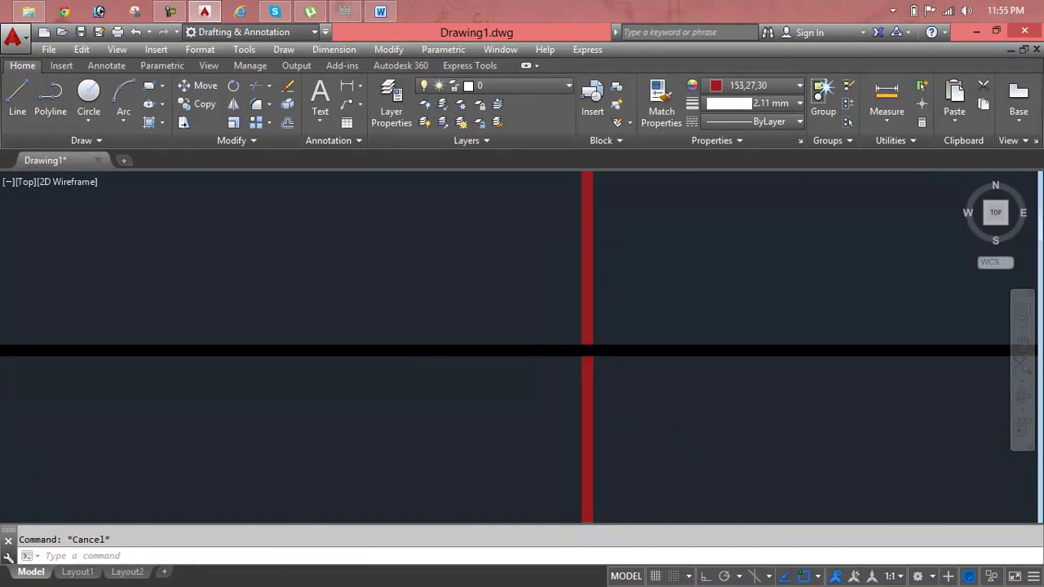
scroll(754, 260, "down", 5)
left_click(761, 256)
left_click(758, 255)
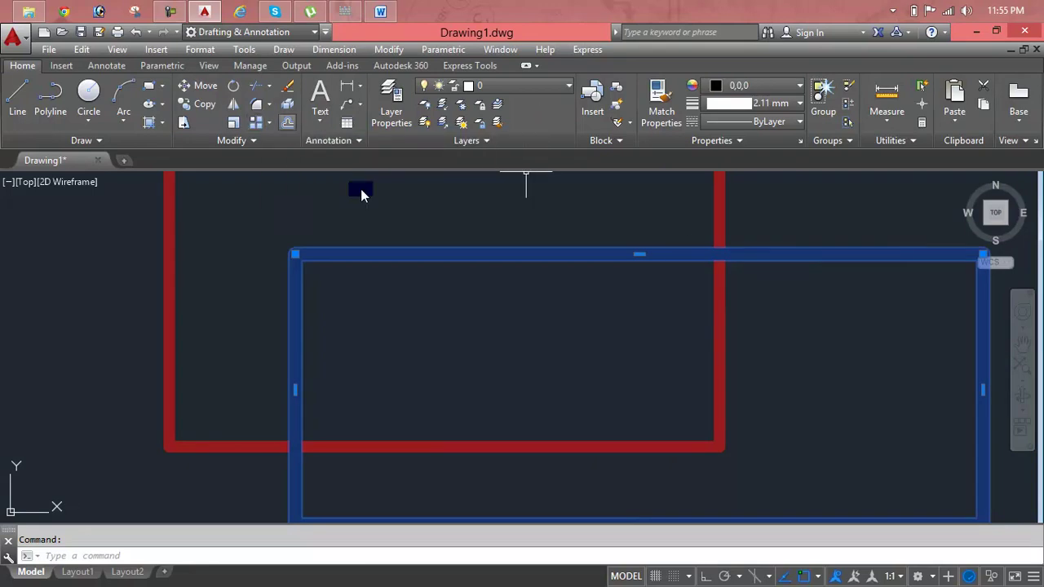
Pan to see both rectangles and select the black one
scroll(404, 229, "down", 3)
middle_click_drag(403, 233, 346, 225)
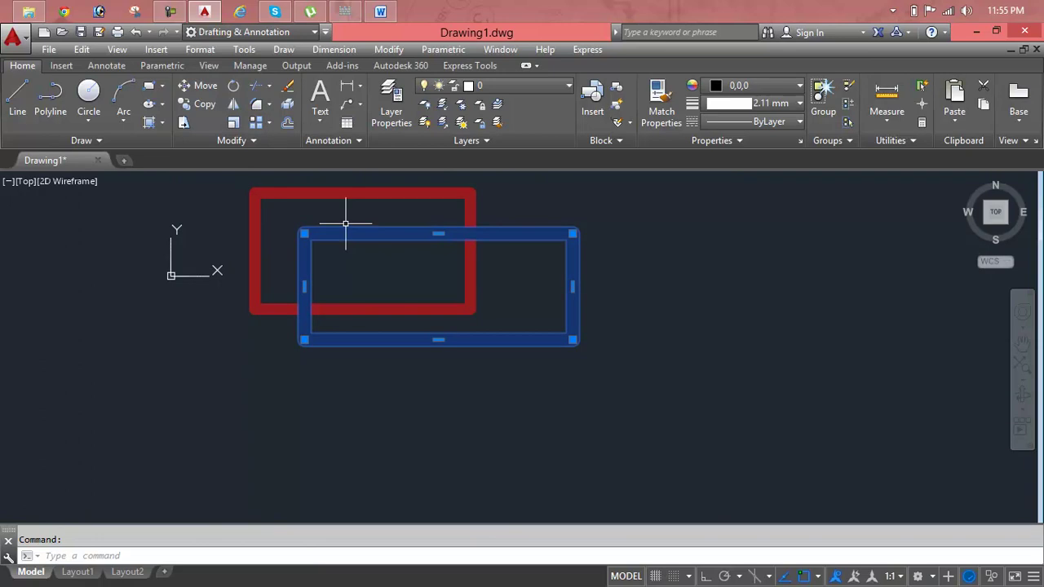
key("Escape")
left_click(478, 232)
Copy the black rectangle three times along a down-right diagonal, then select the middle copy
type("co")
key("Return")
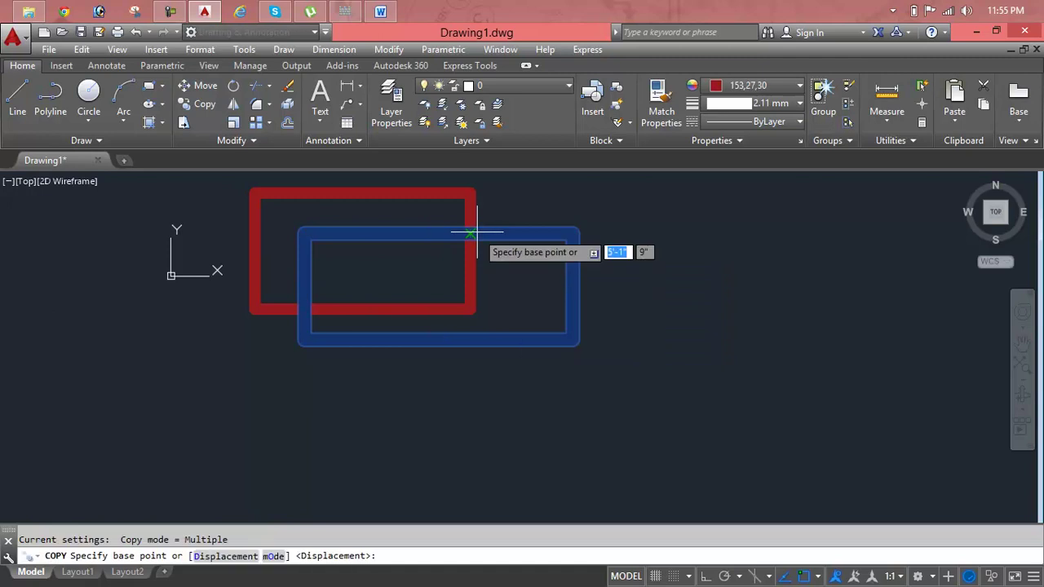
left_click(478, 231)
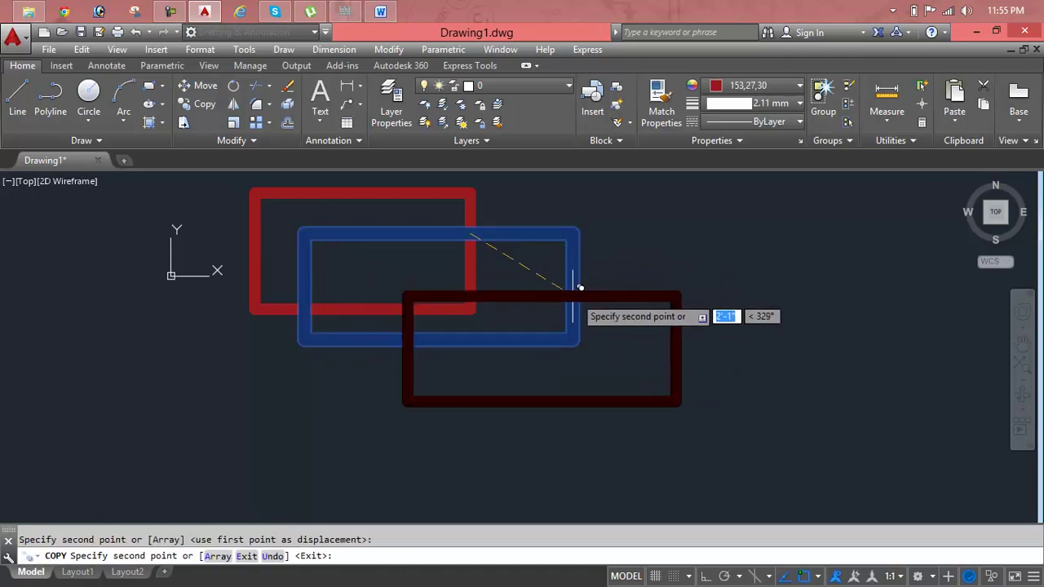
left_click(581, 287)
left_click(726, 342)
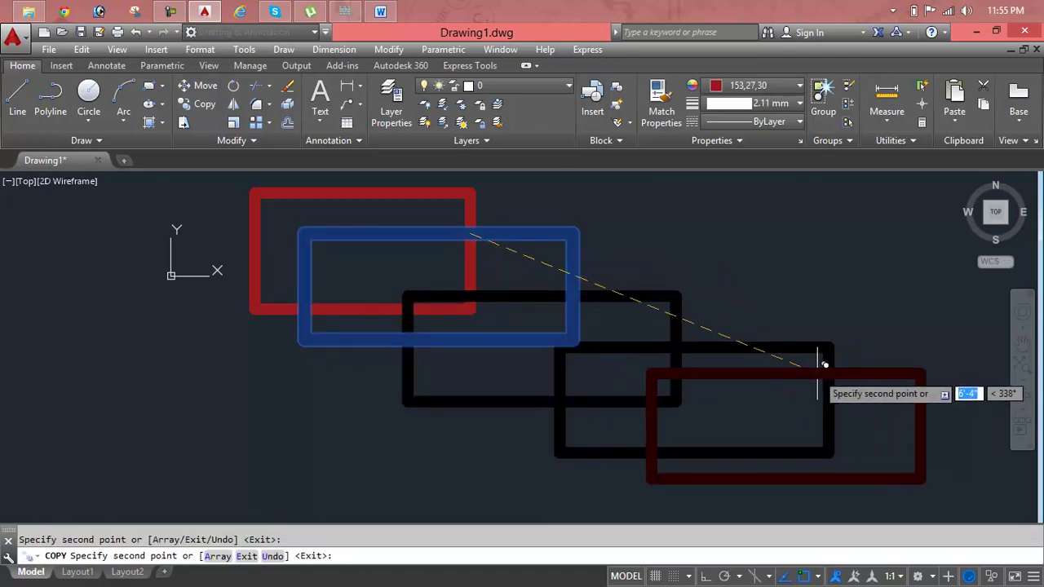
middle_click_drag(820, 363, 704, 352)
left_click(751, 394)
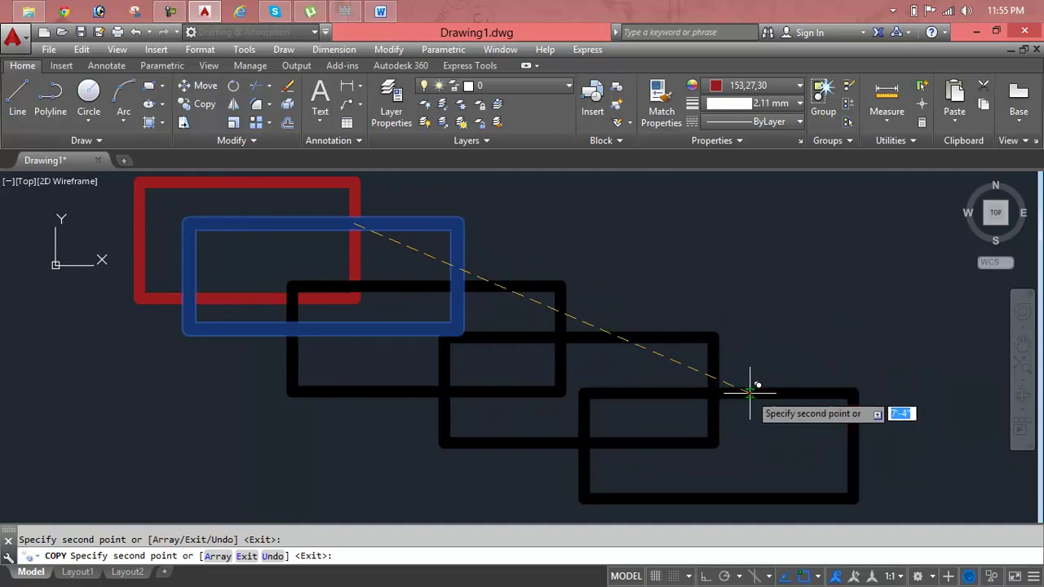
key("Escape")
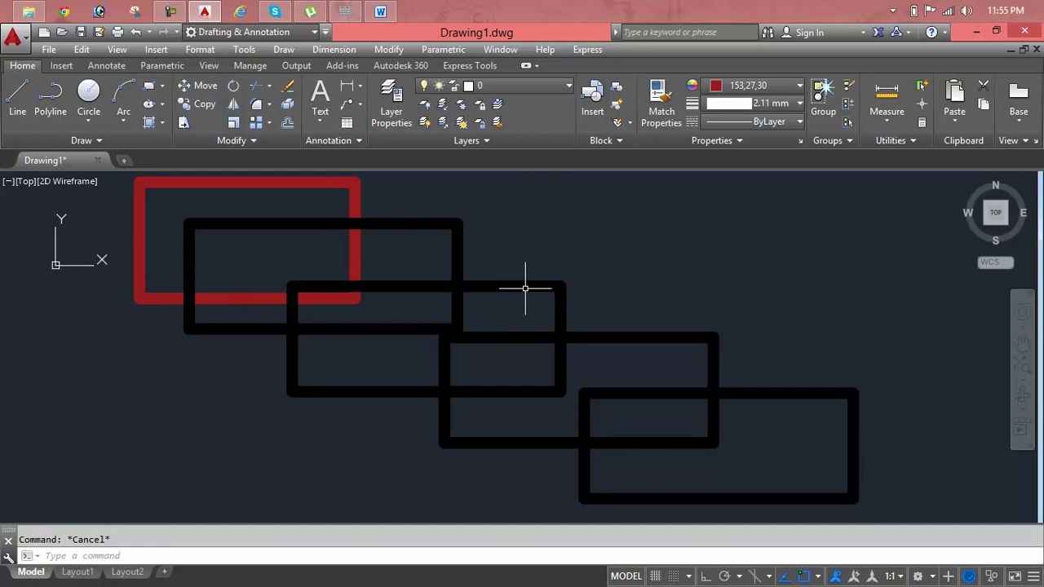
left_click(525, 288)
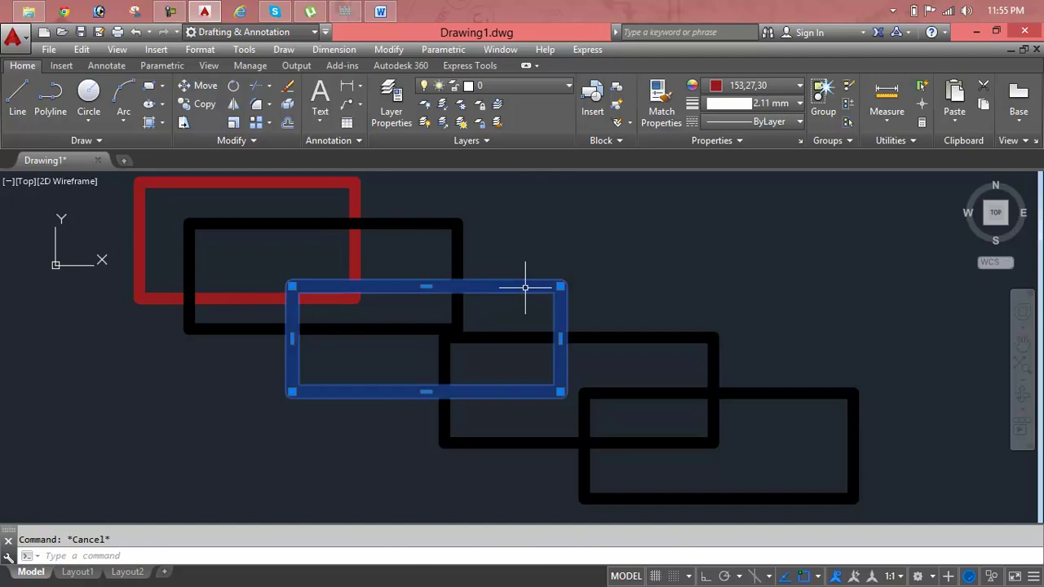
Make the middle rectangle magenta (147,39,143), leaving lineweight 2.11 mm and linetype unchanged
left_click(784, 87)
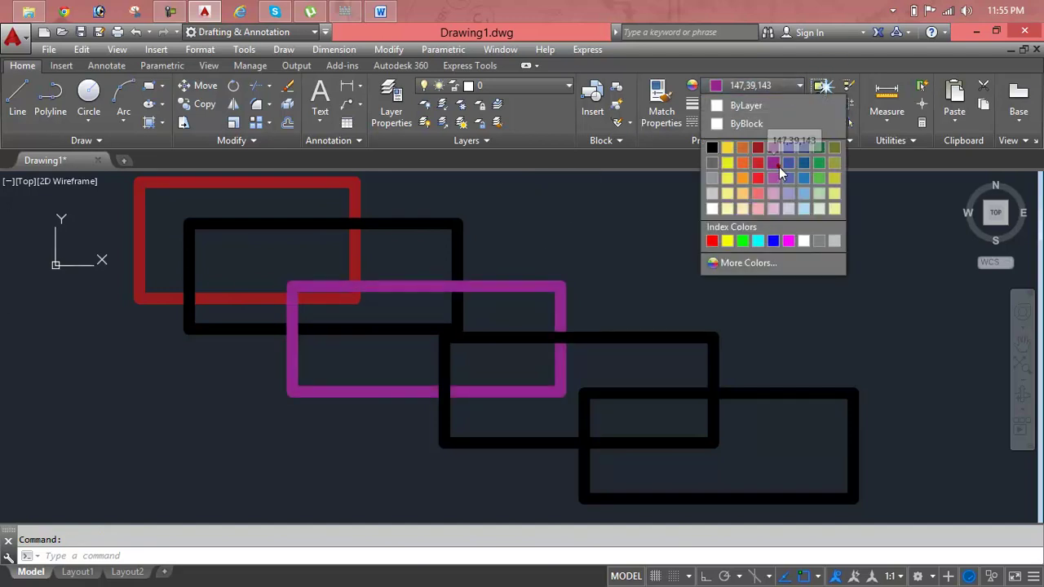
left_click(779, 166)
left_click(698, 339)
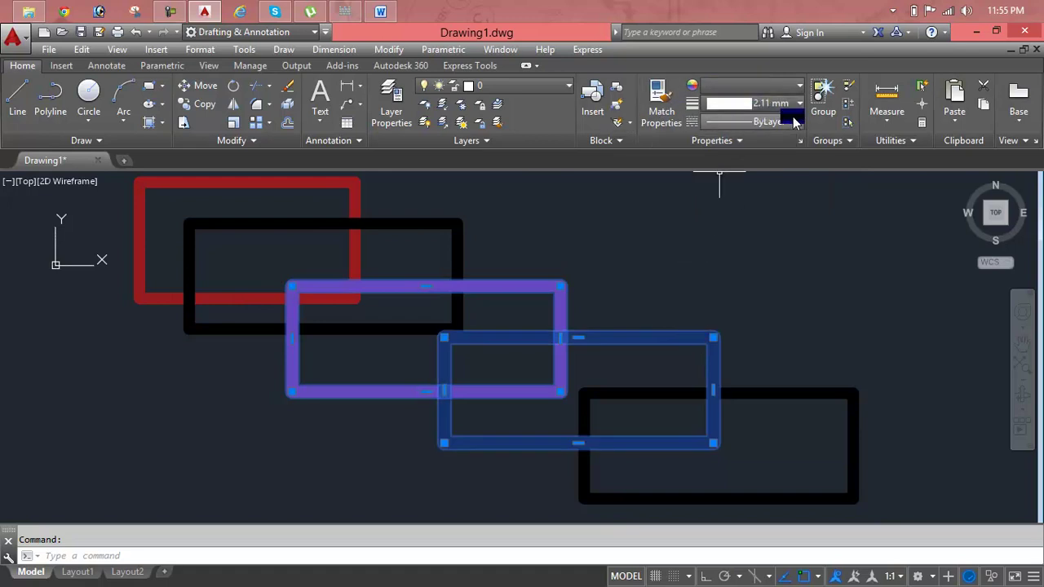
left_click(726, 105)
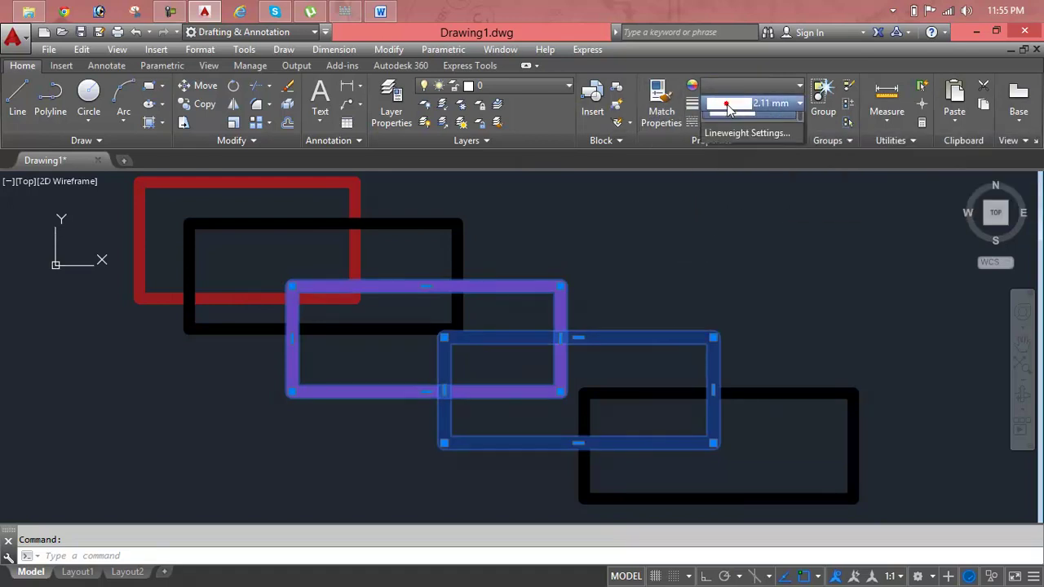
left_click(728, 104)
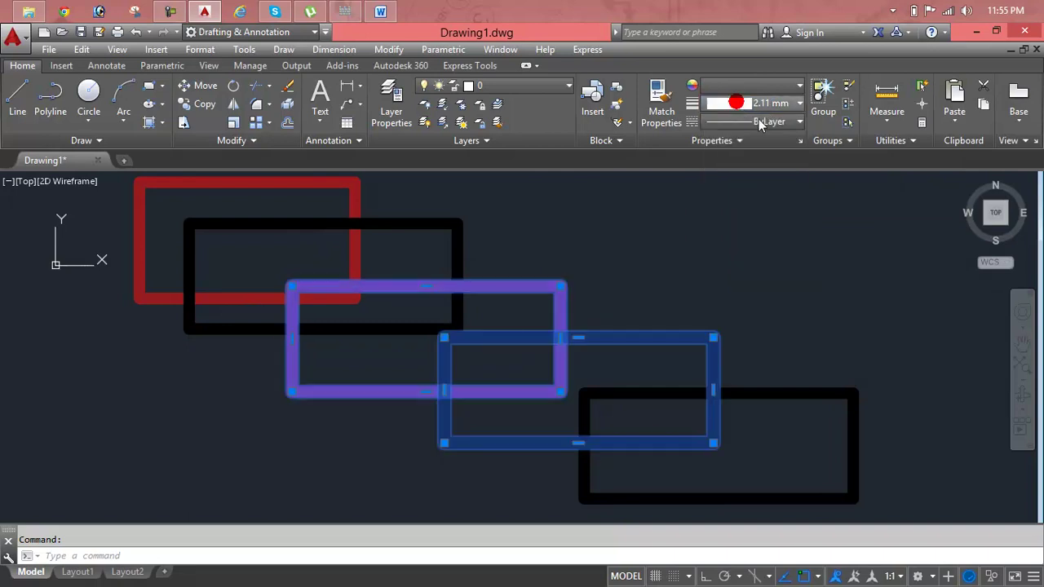
left_click(762, 124)
left_click(763, 123)
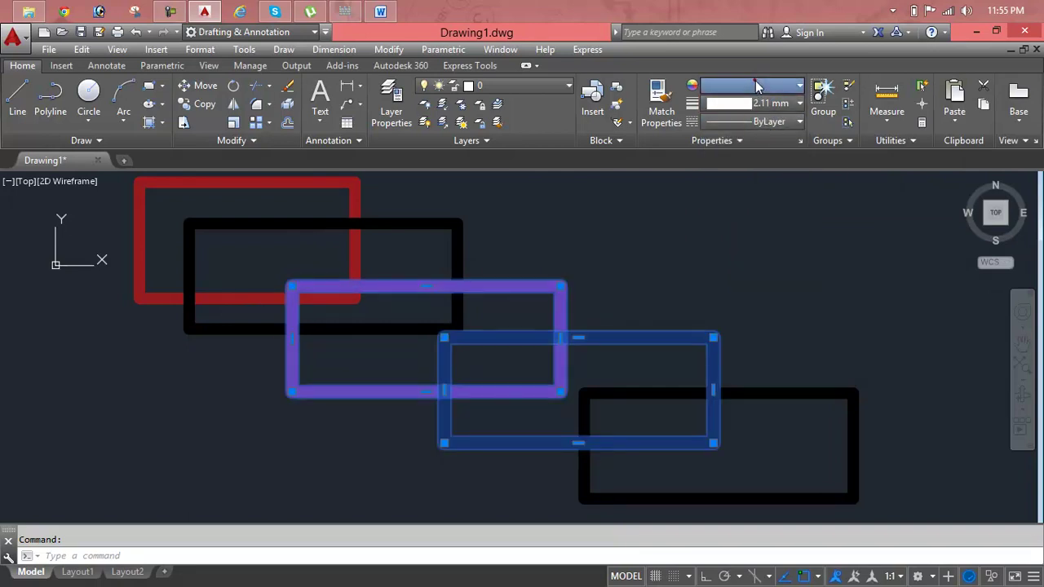
left_click(757, 85)
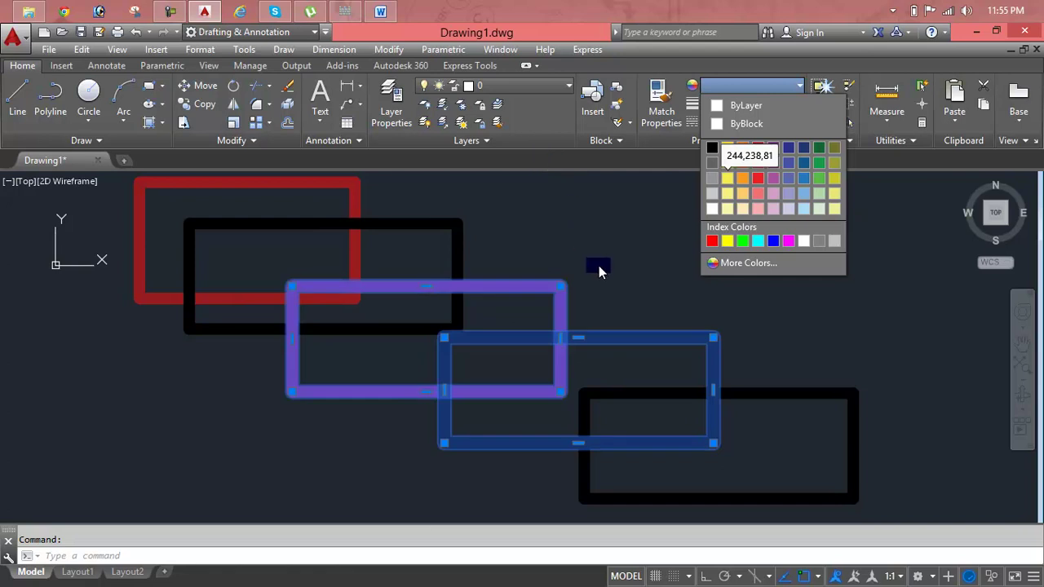
key("Escape")
key("Escape")
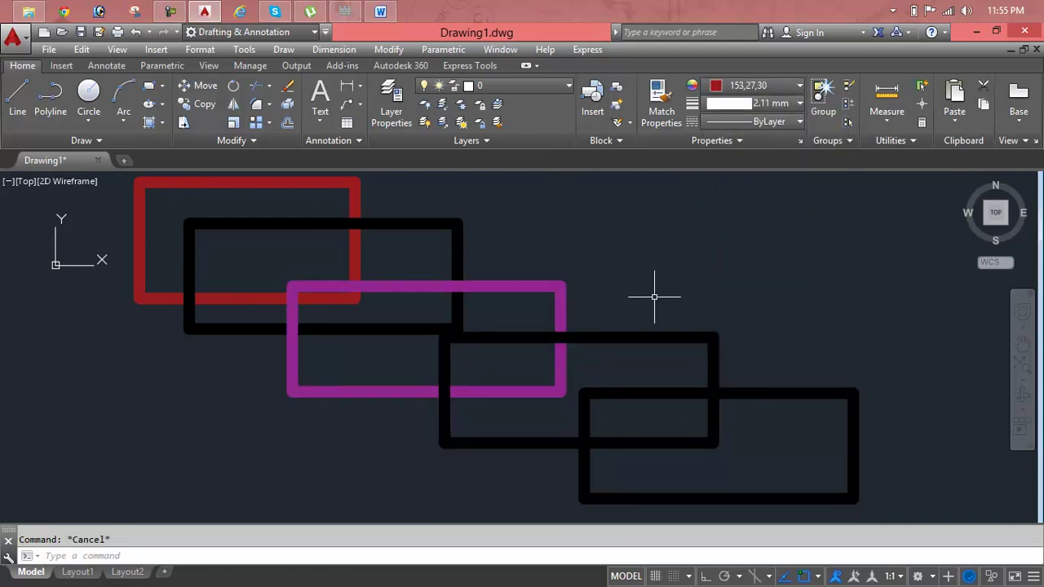
Make the fourth rectangle yellow (200,201,45)
left_click(639, 333)
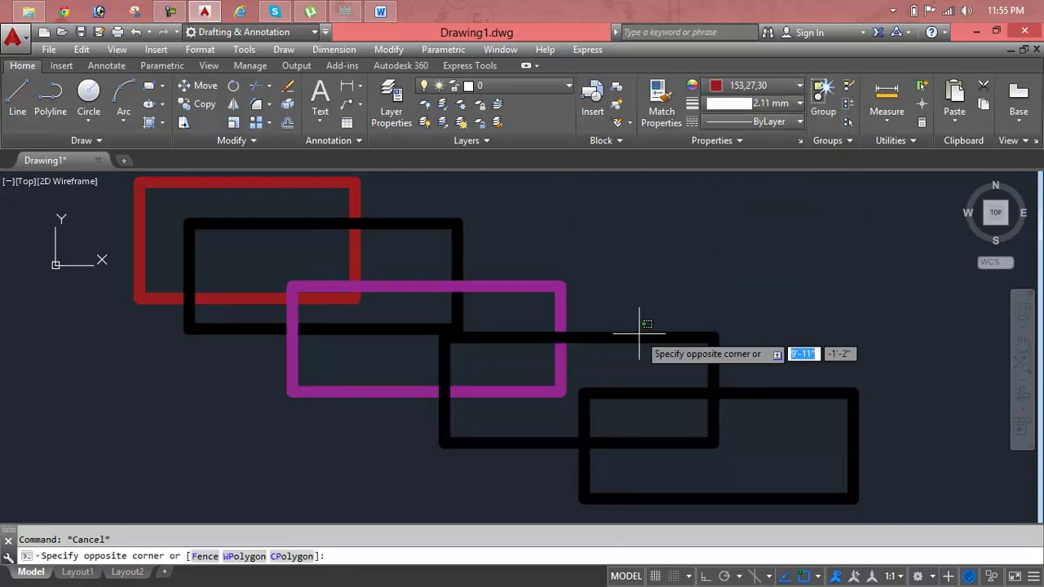
left_click(644, 331)
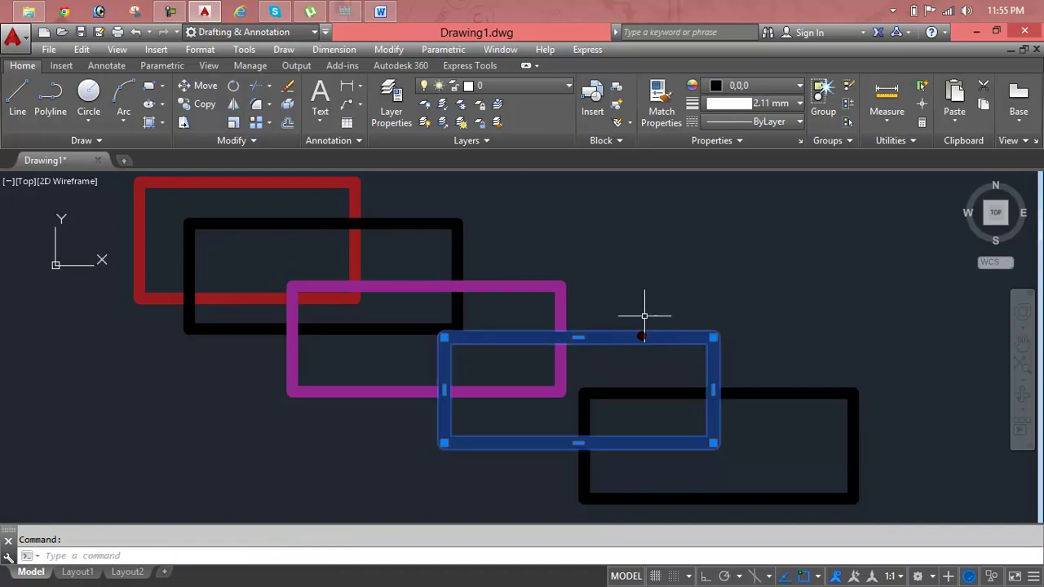
left_click(782, 106)
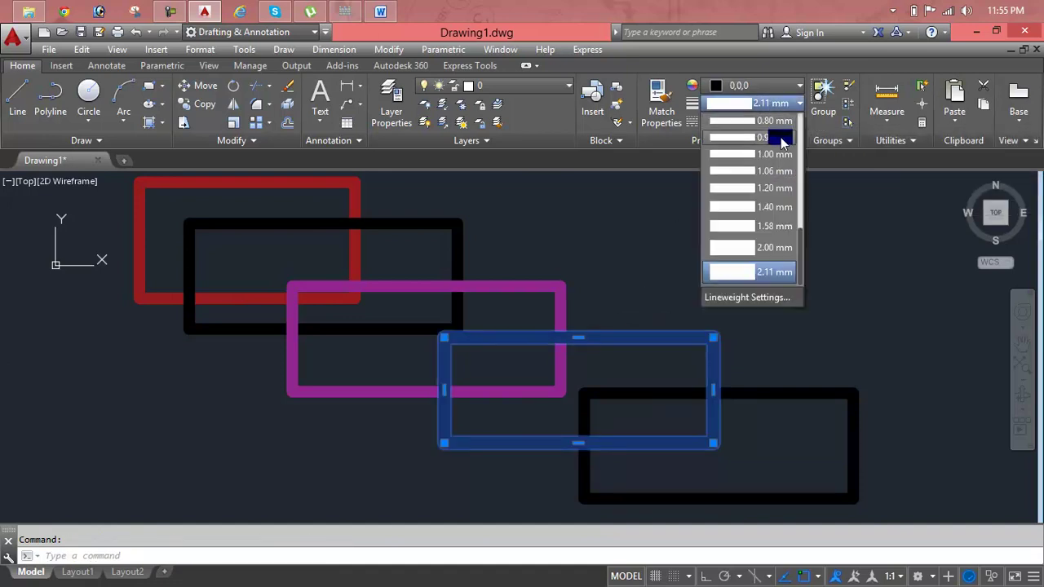
left_click(779, 85)
left_click(779, 84)
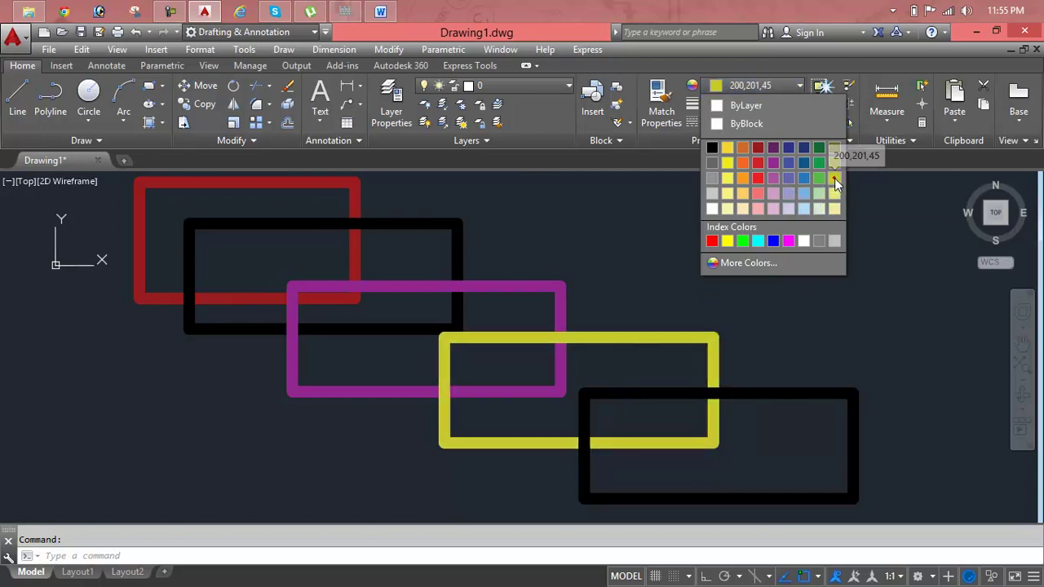
left_click(834, 178)
Make the bottom-right rectangle green (19,155,72)
left_click(779, 394)
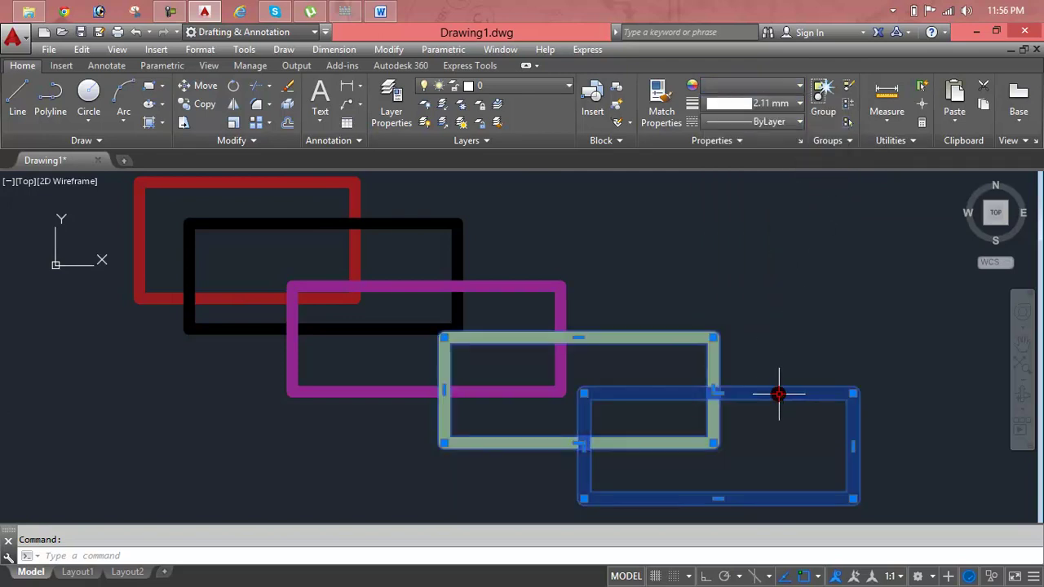
key("Escape")
left_click(780, 394)
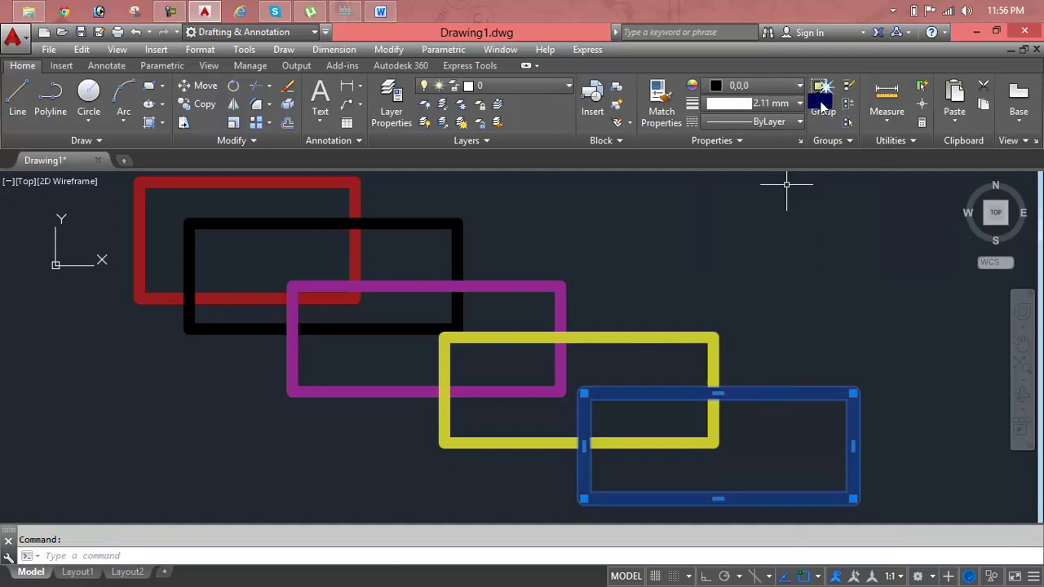
left_click(802, 86)
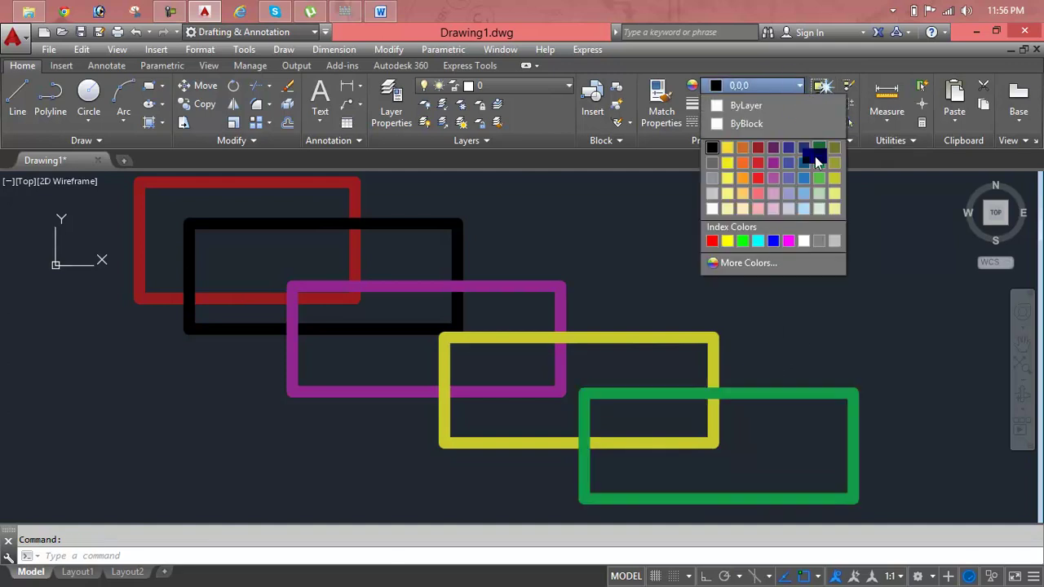
left_click(822, 166)
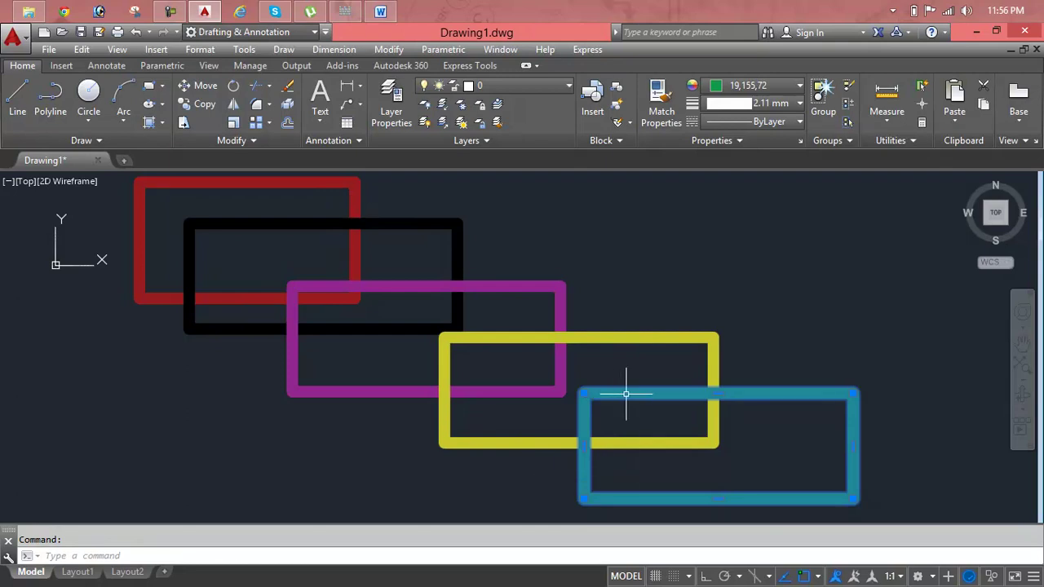
key("Escape")
left_click(625, 394)
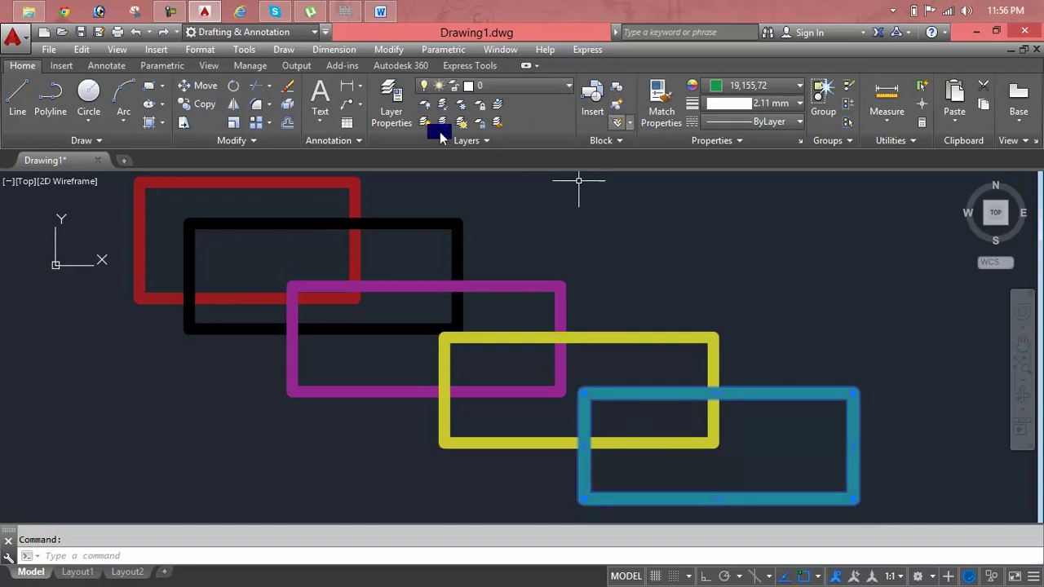
left_click(272, 140)
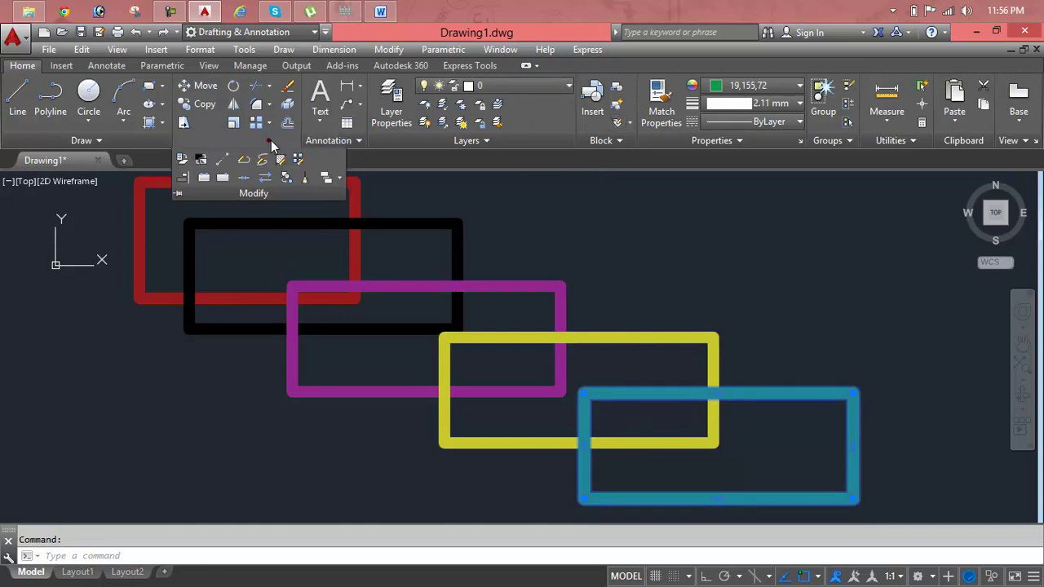
left_click(341, 179)
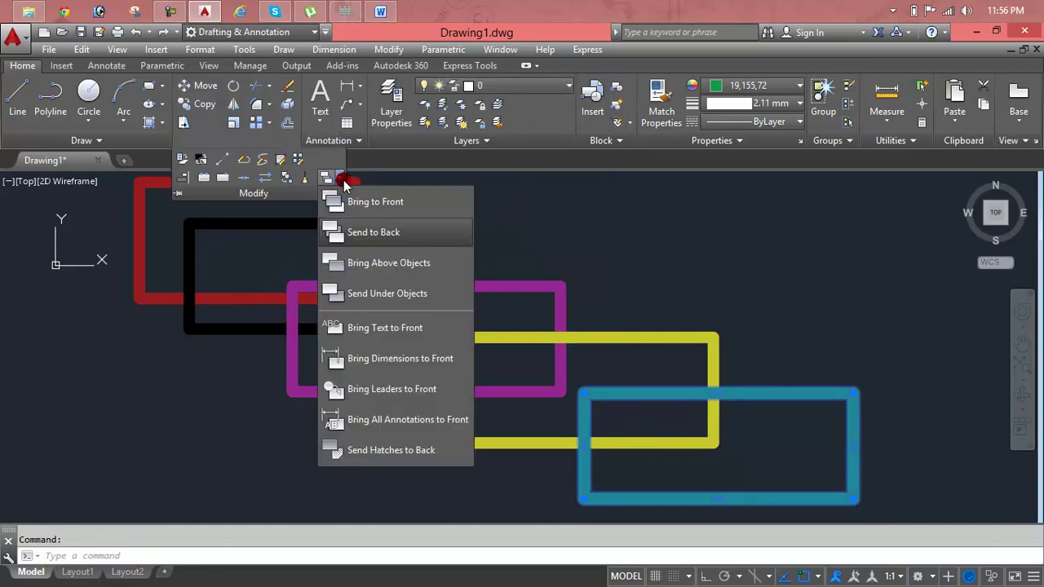
left_click(384, 295)
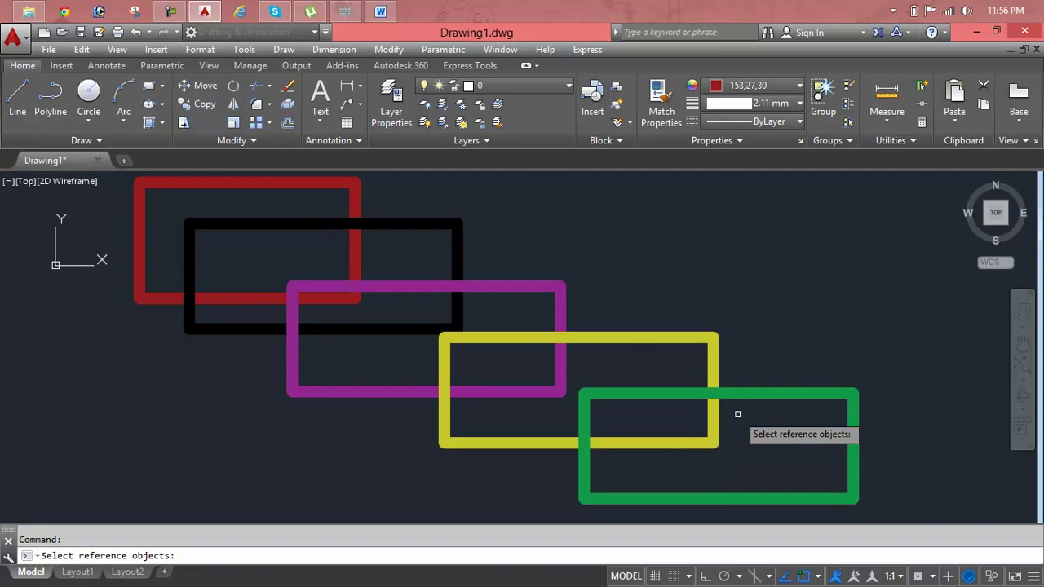
scroll(737, 415, "up", 4)
scroll(722, 400, "up", 2)
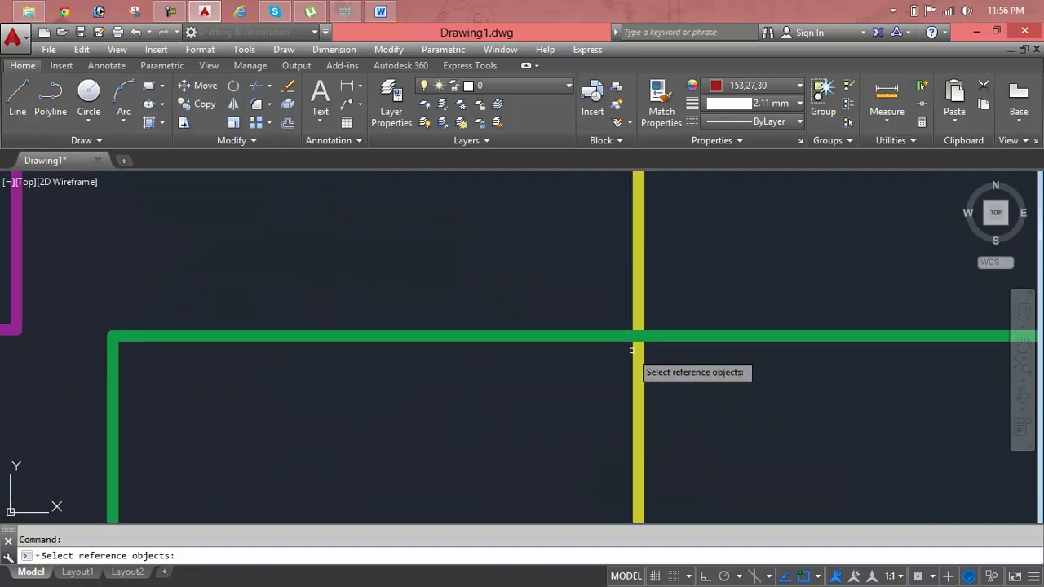
scroll(633, 350, "down", 5)
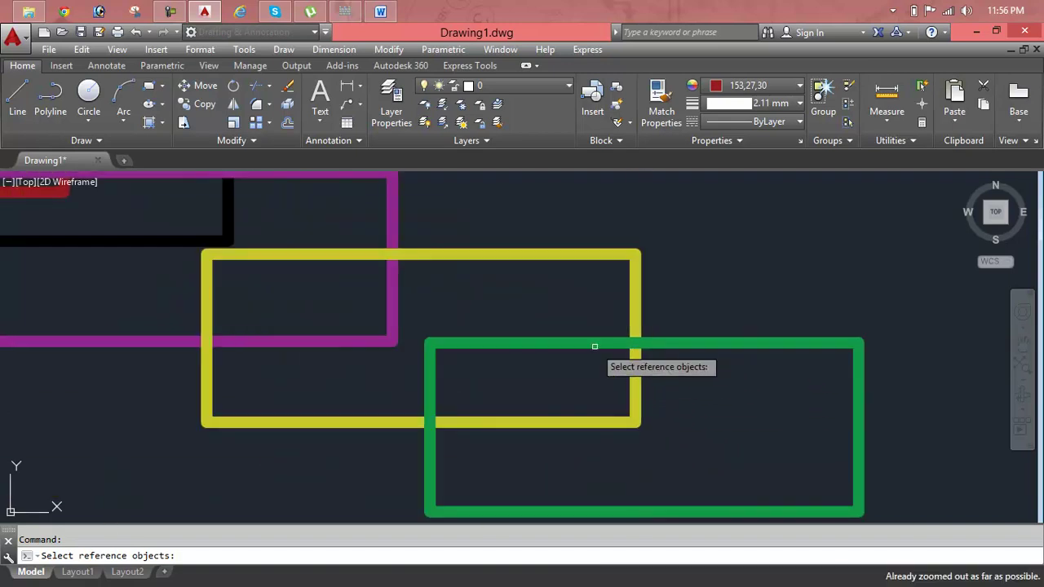
left_click(597, 347)
left_click(608, 343)
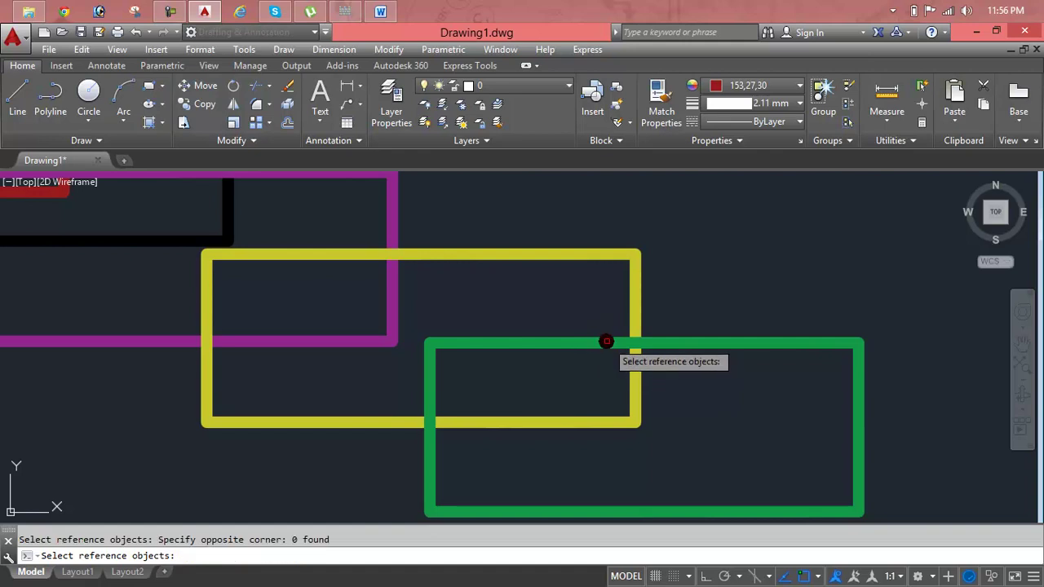
left_click(683, 317)
left_click(669, 377)
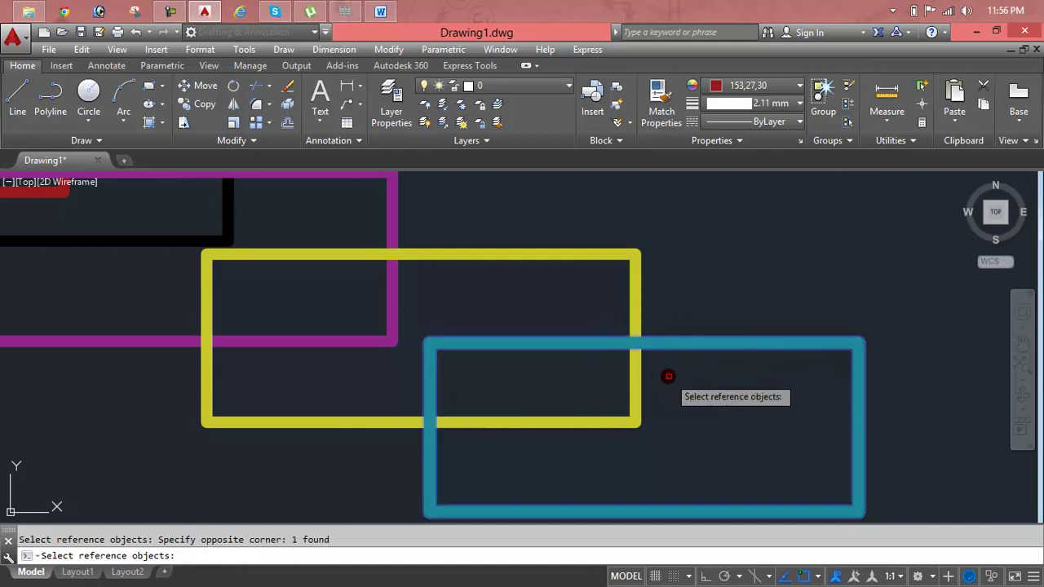
key("Return")
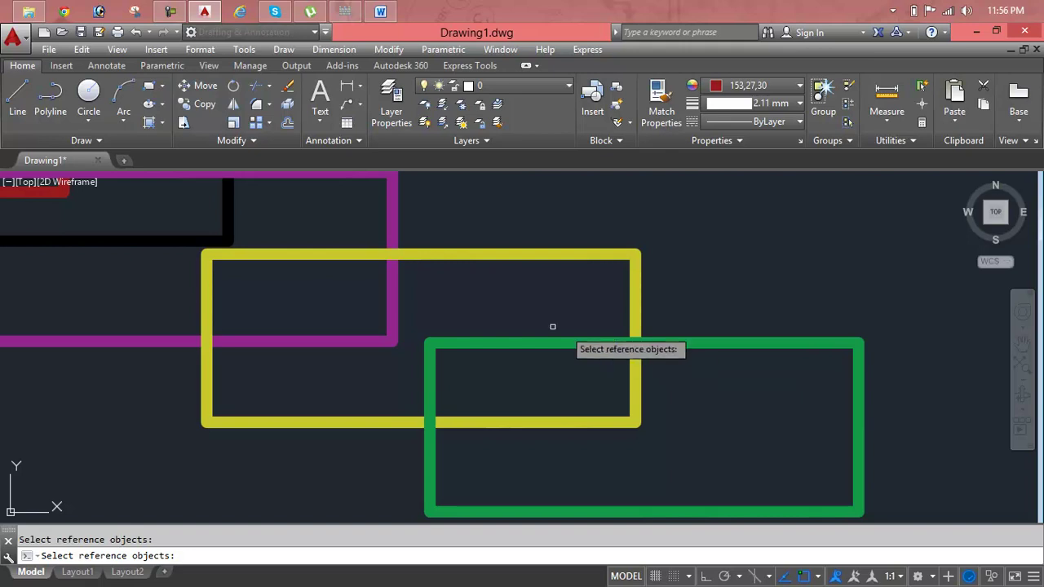
scroll(424, 334, "down", 2)
mouse_move(424, 334)
middle_mouse_down()
mouse_move(617, 313)
mouse_move(595, 333)
middle_mouse_up()
scroll(617, 313, "down", 1)
left_click(522, 208)
left_click(480, 270)
key("Escape")
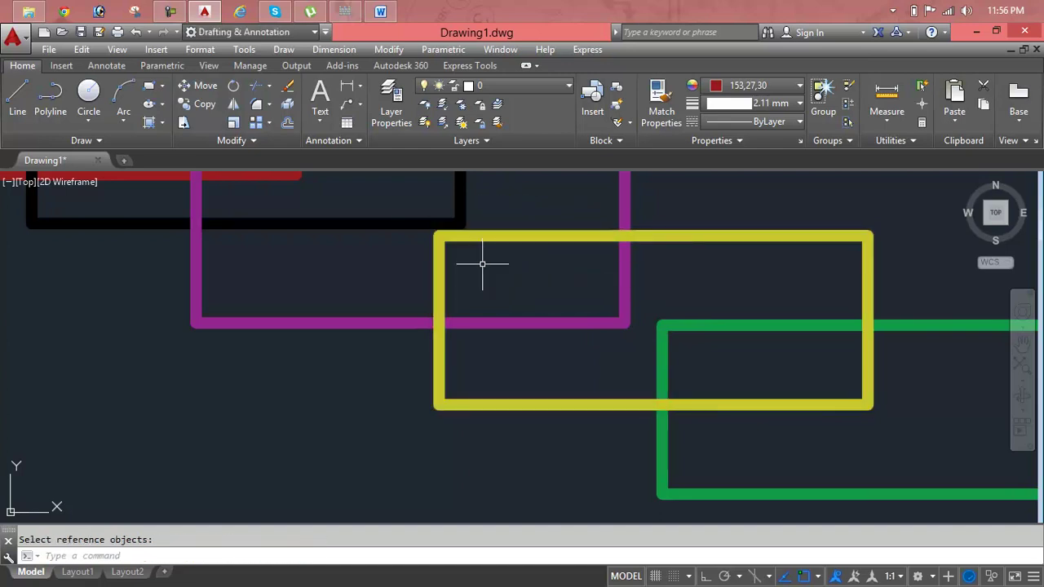
scroll(482, 264, "down", 1)
middle_click_drag(870, 354, 797, 356)
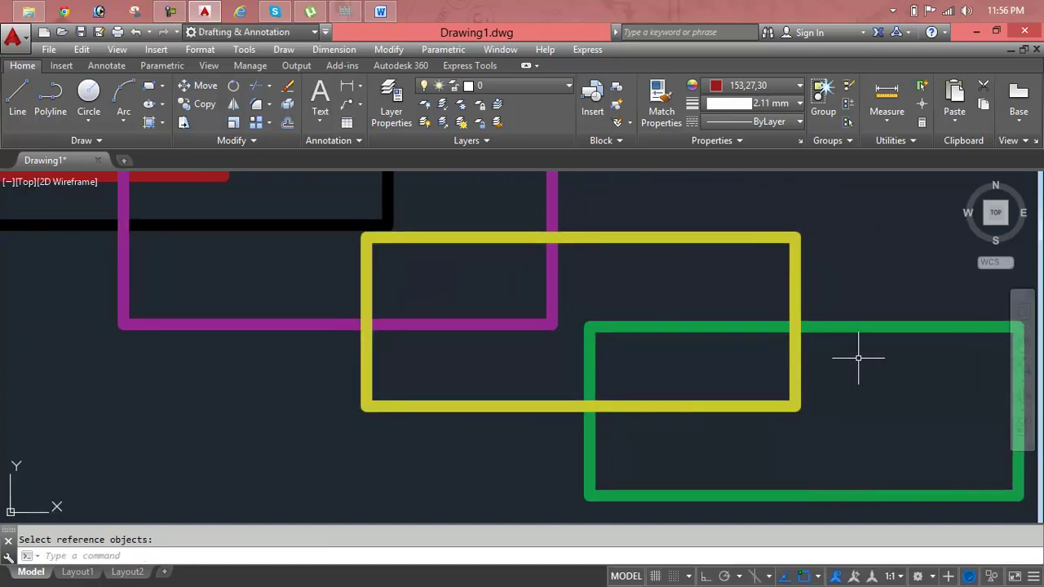
scroll(858, 358, "up", 4)
scroll(814, 320, "down", 2)
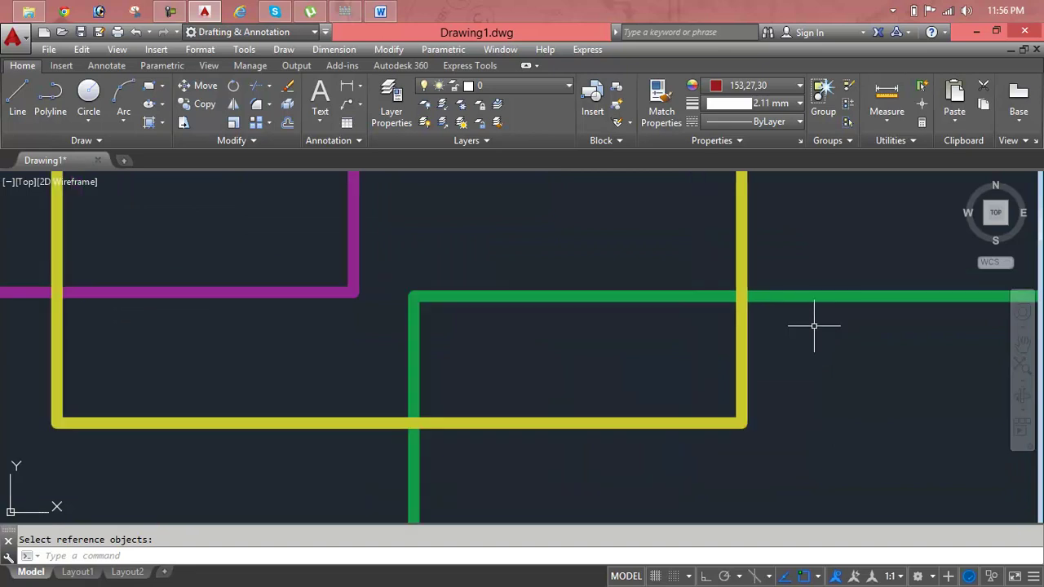
Move the green rectangle up and left with MOVE to overlap more of the yellow one's lower right
left_click(826, 297)
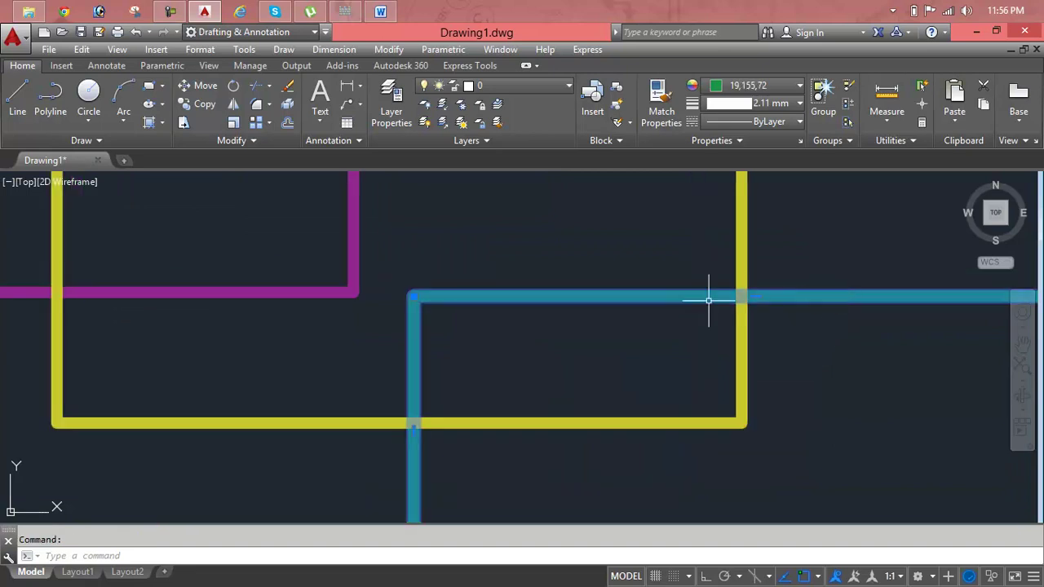
type("m")
key("Return")
left_click(621, 293)
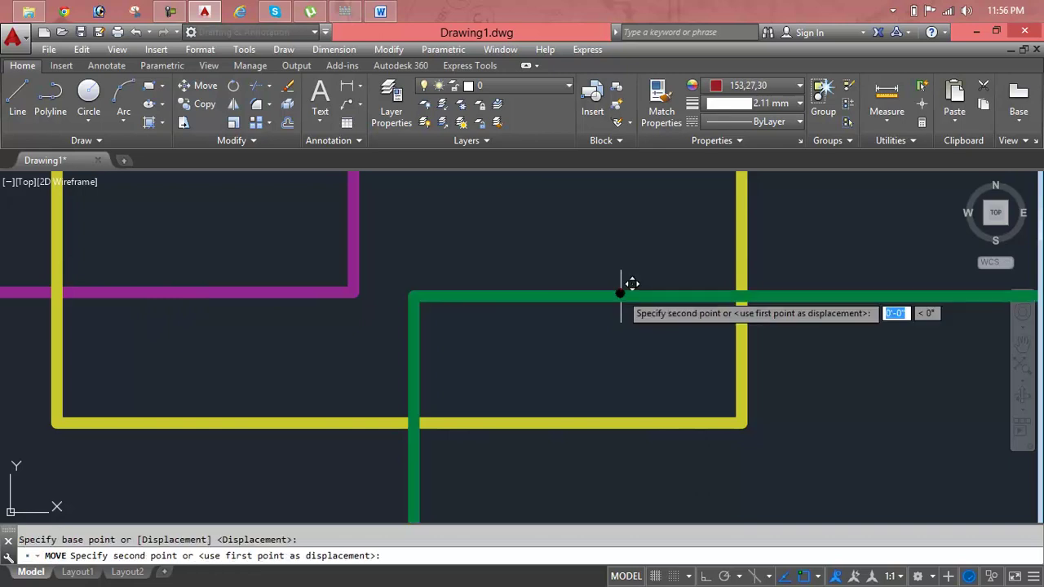
middle_click_drag(301, 203, 546, 433)
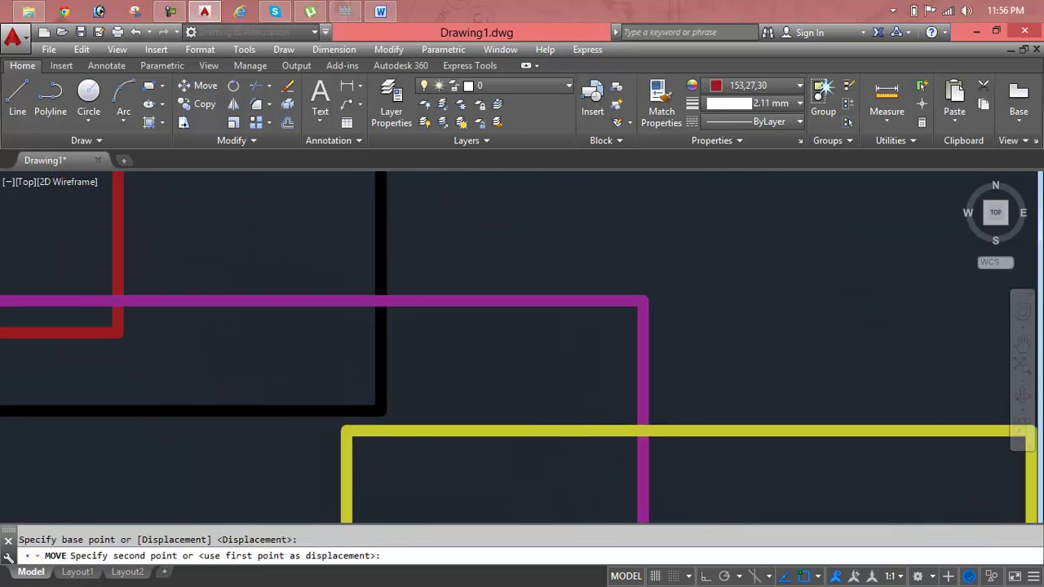
scroll(498, 368, "down", 5)
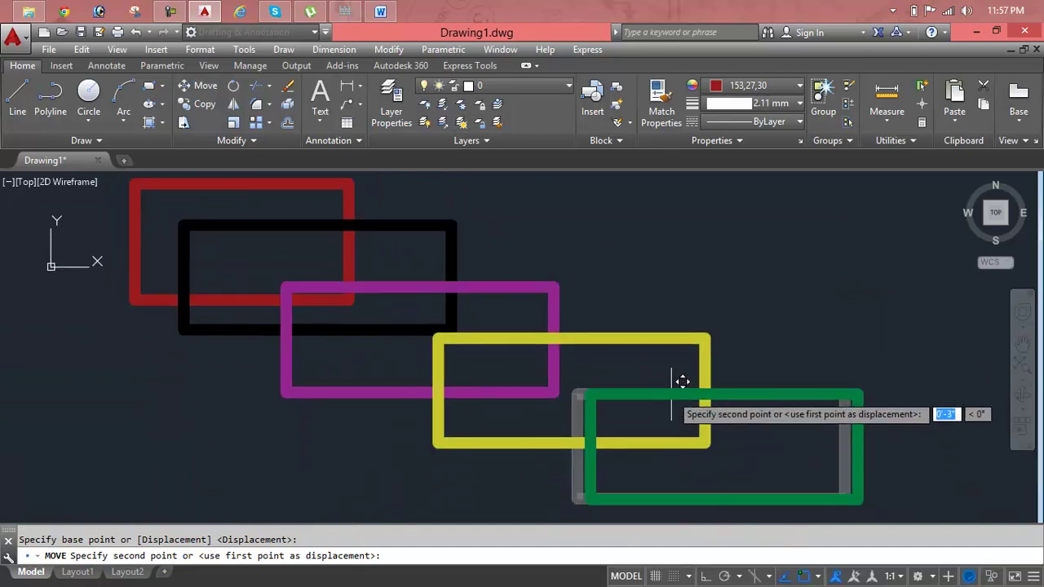
left_click(625, 356)
scroll(752, 424, "down", 1)
scroll(587, 375, "up", 4)
scroll(581, 372, "down", 1)
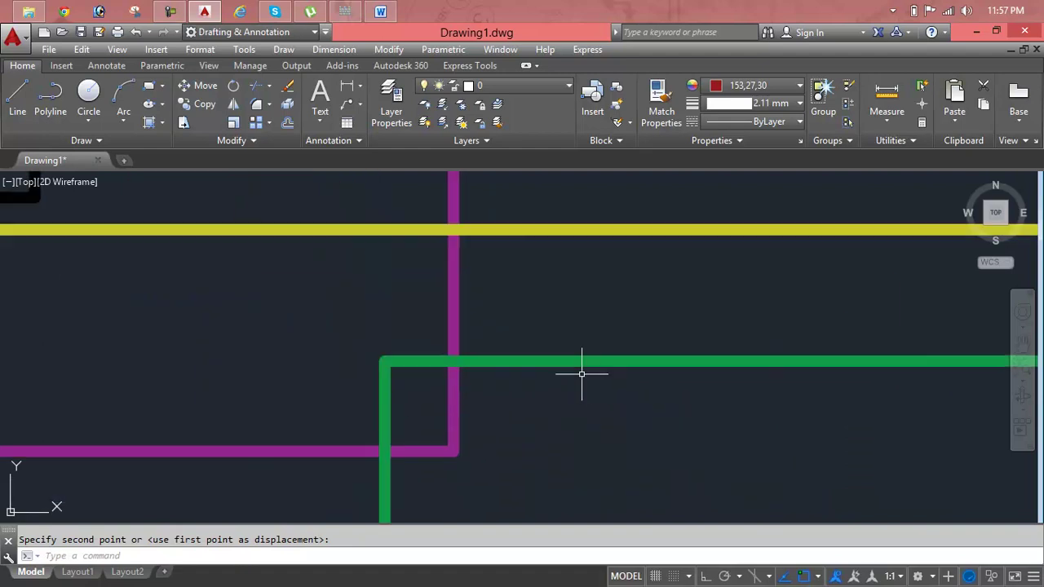
scroll(579, 368, "down", 1)
scroll(745, 374, "down", 1)
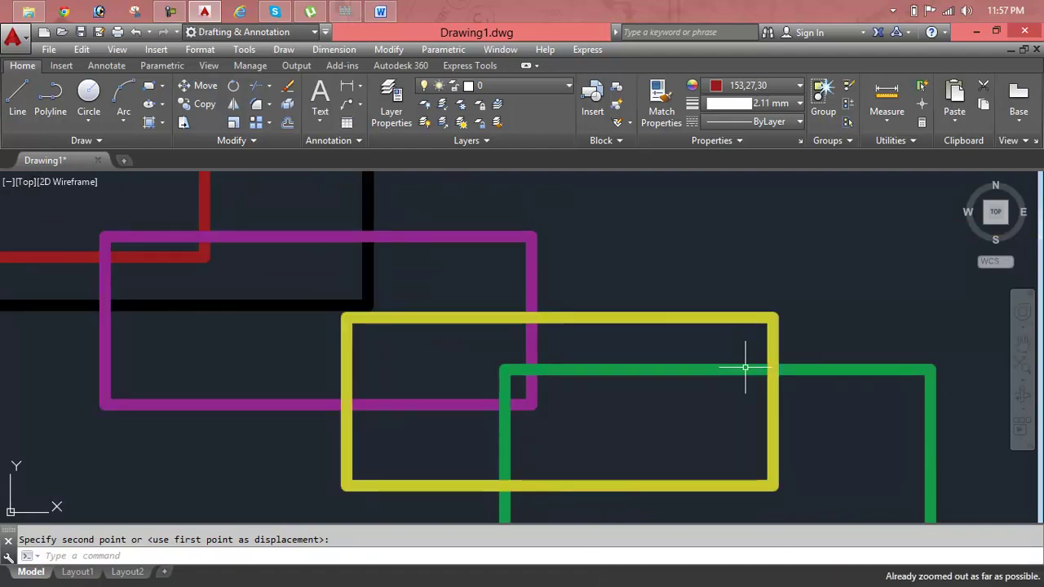
Clear the leftover move prompt and select the black rectangle
key("Escape")
left_click(852, 375)
left_click(853, 372)
left_click(853, 369)
mouse_move(190, 303)
middle_mouse_down()
mouse_move(686, 497)
mouse_move(555, 383)
middle_mouse_up()
left_click(606, 215)
scroll(606, 215, "up", 2)
middle_click_drag(606, 215, 606, 246)
middle_click_drag(490, 181, 492, 194)
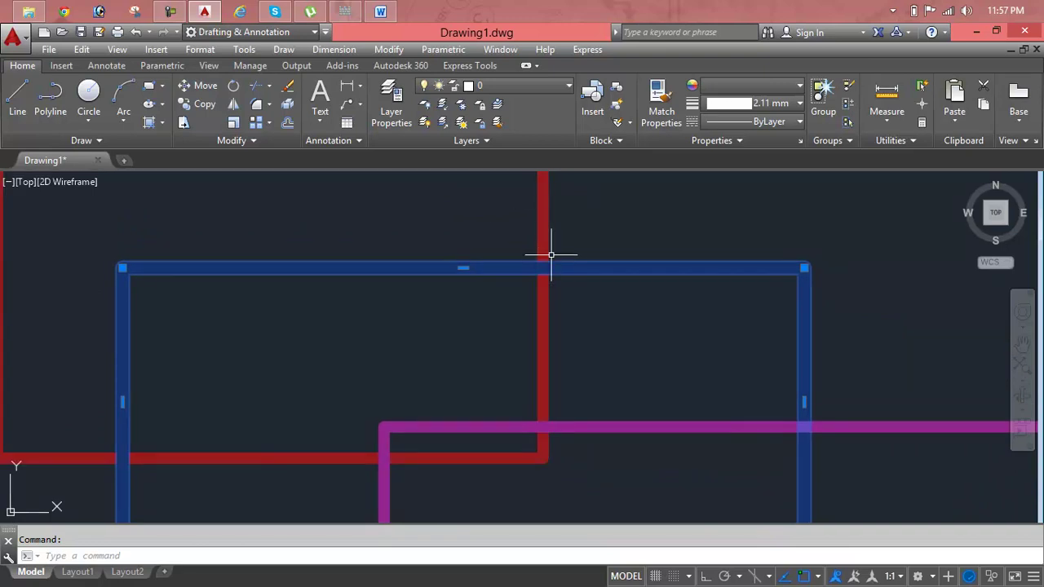
Send the black rectangle under the red one via Draw Order > Send Under Objects
left_click(244, 142)
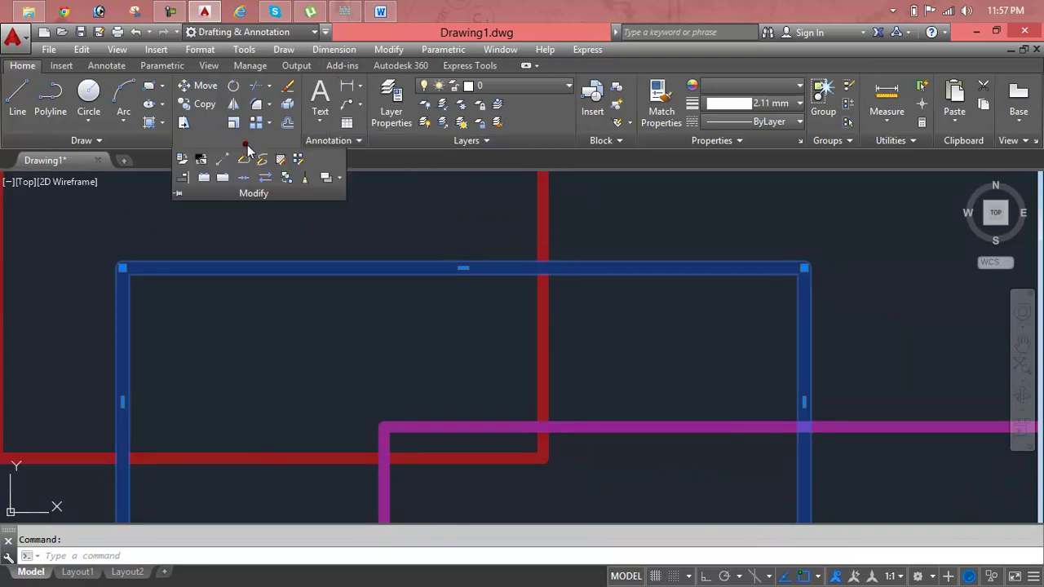
left_click(341, 181)
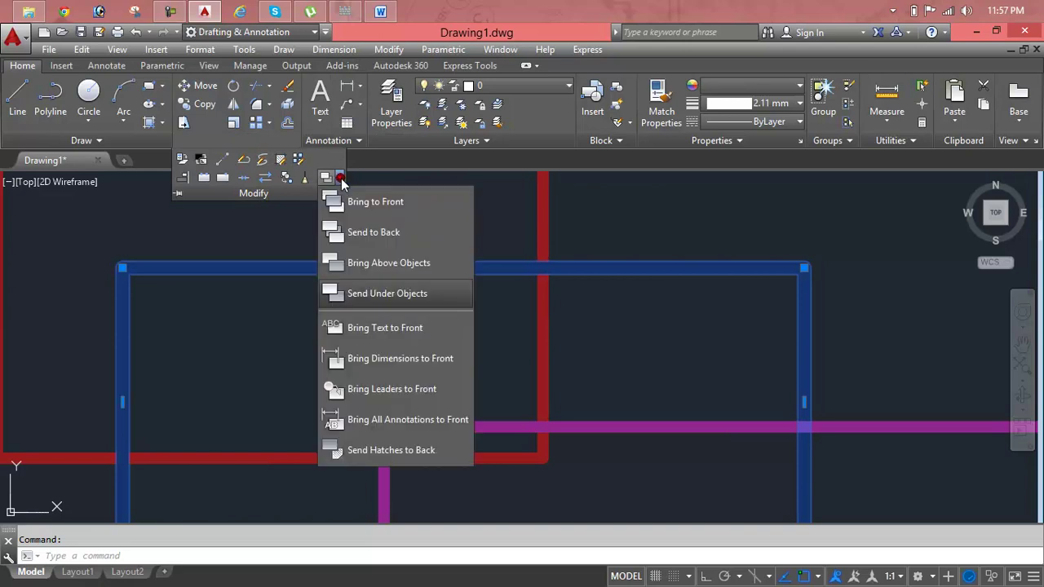
left_click(392, 296)
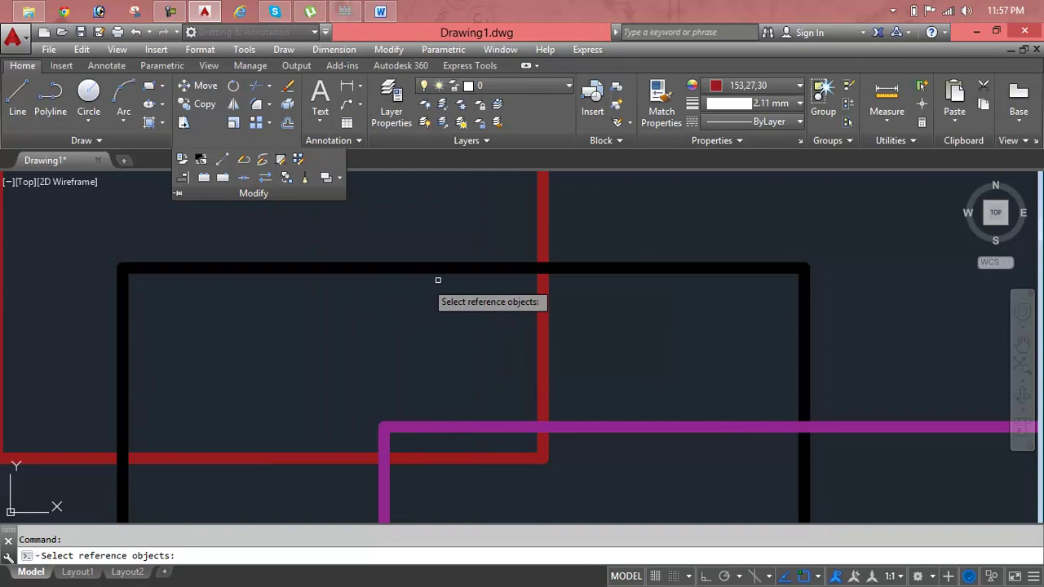
left_click(541, 234)
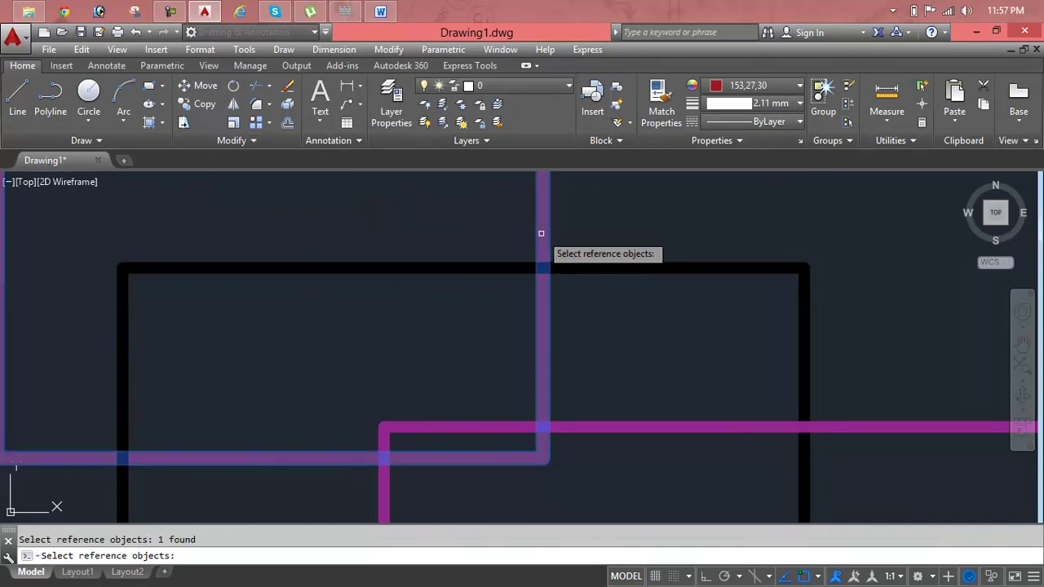
key("Return")
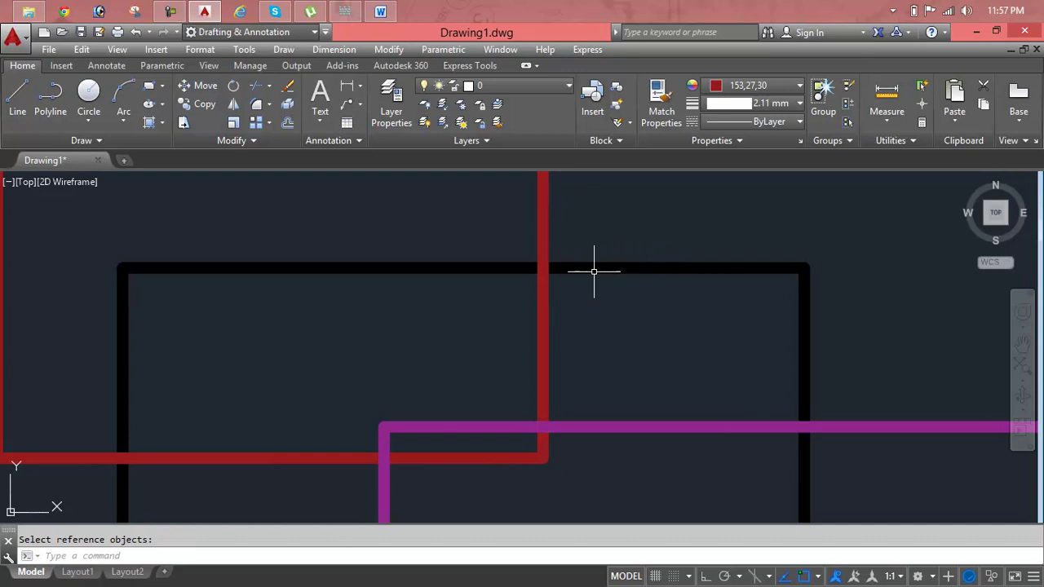
scroll(541, 232, "down", 4)
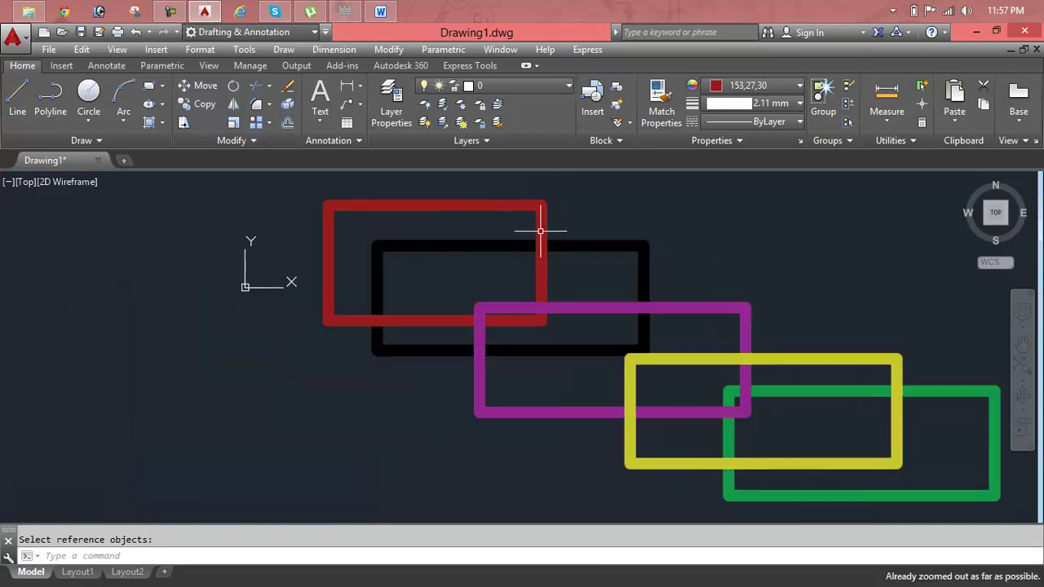
middle_click_drag(543, 234, 517, 245)
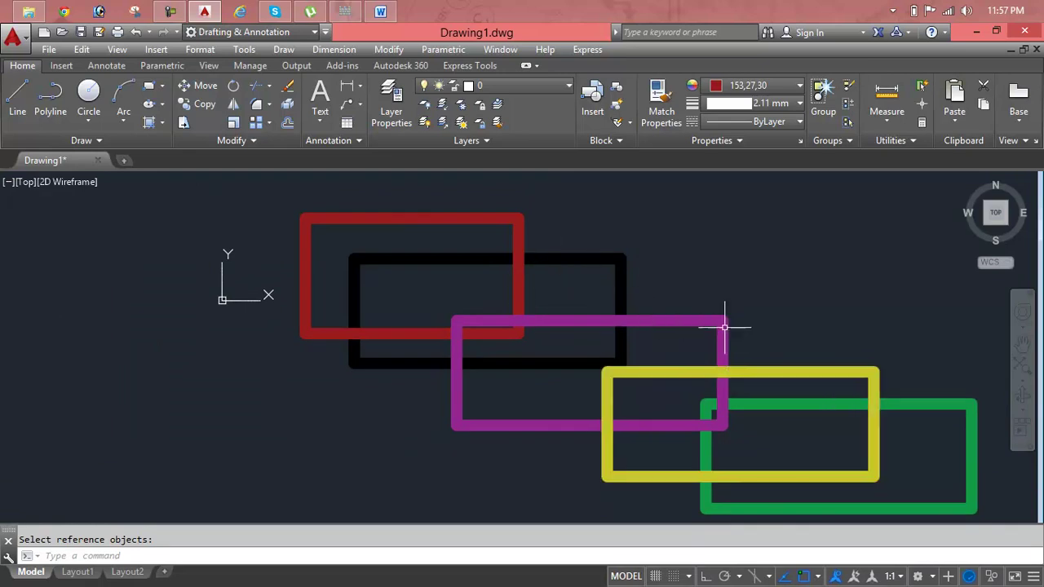
Send the magenta rectangle under the green one via Draw Order > Send Under Objects
left_click(715, 310)
left_click(713, 316)
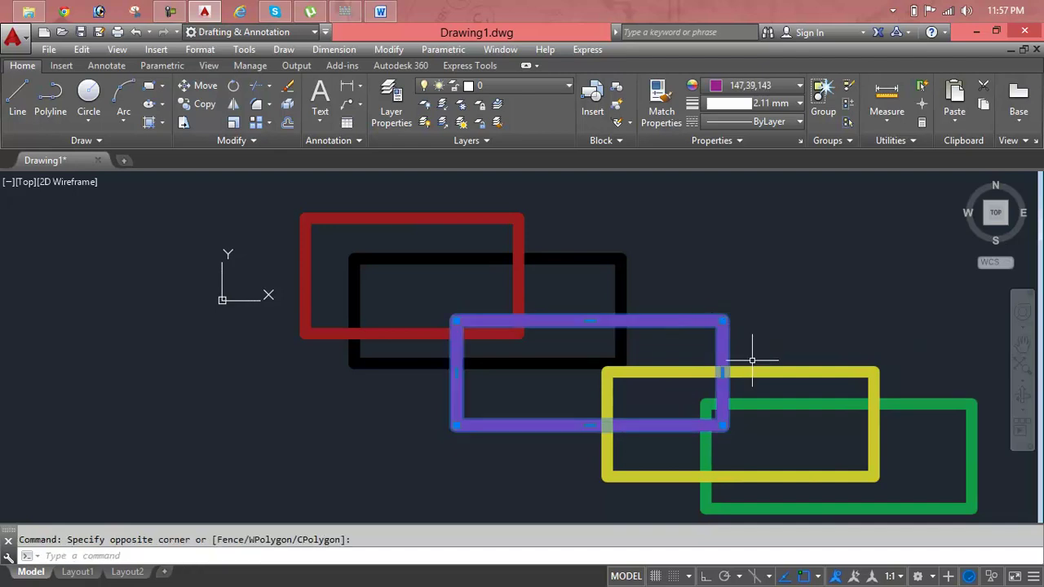
left_click(266, 139)
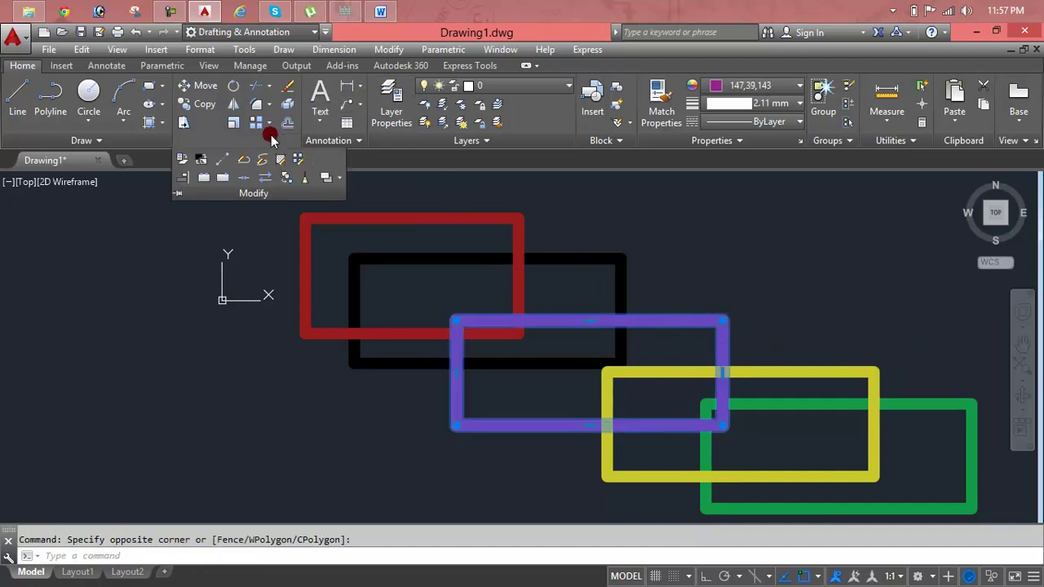
left_click(339, 177)
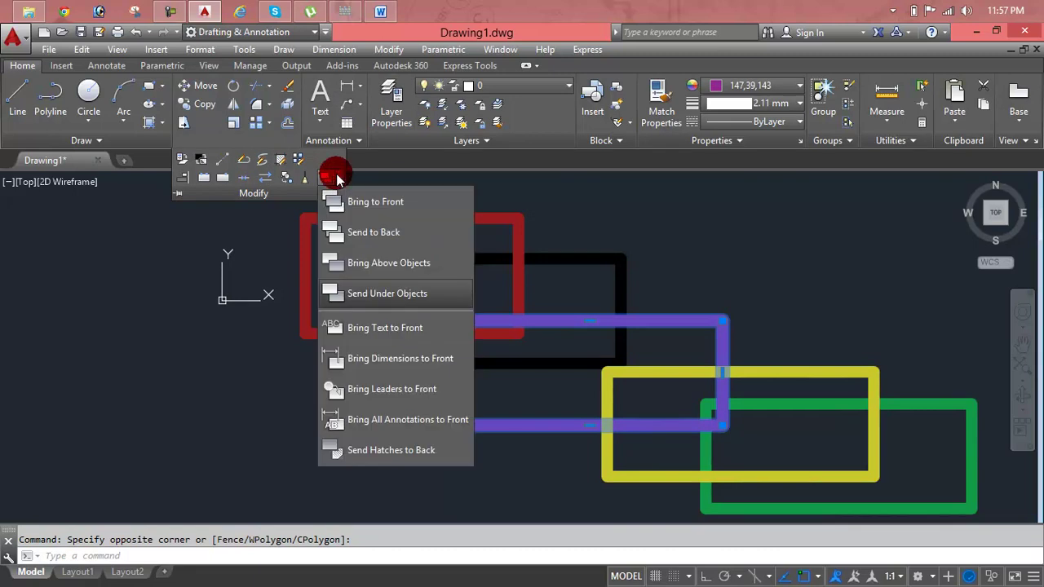
left_click(391, 272)
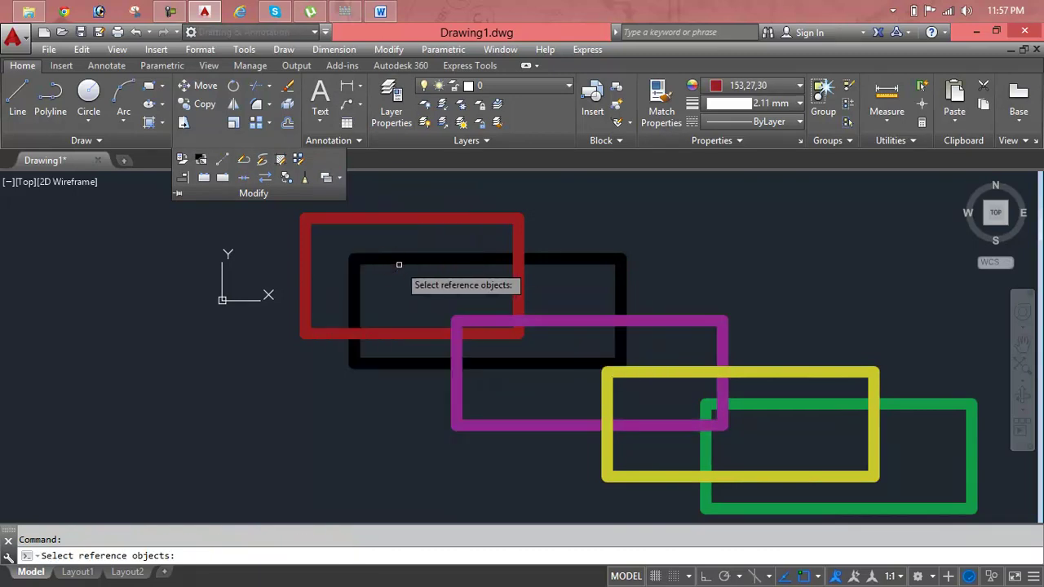
middle_click_drag(734, 377, 401, 214)
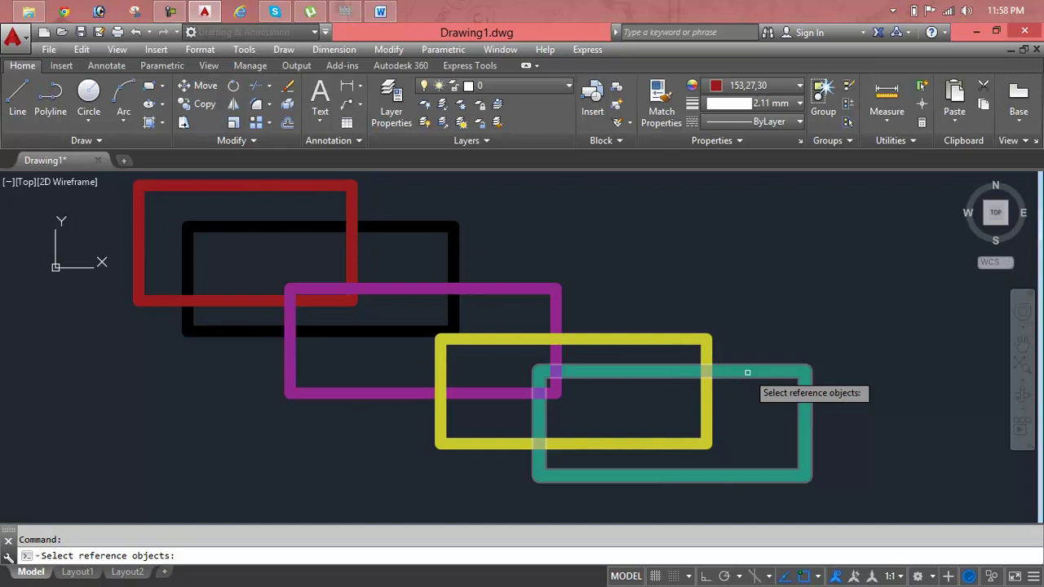
left_click(748, 373)
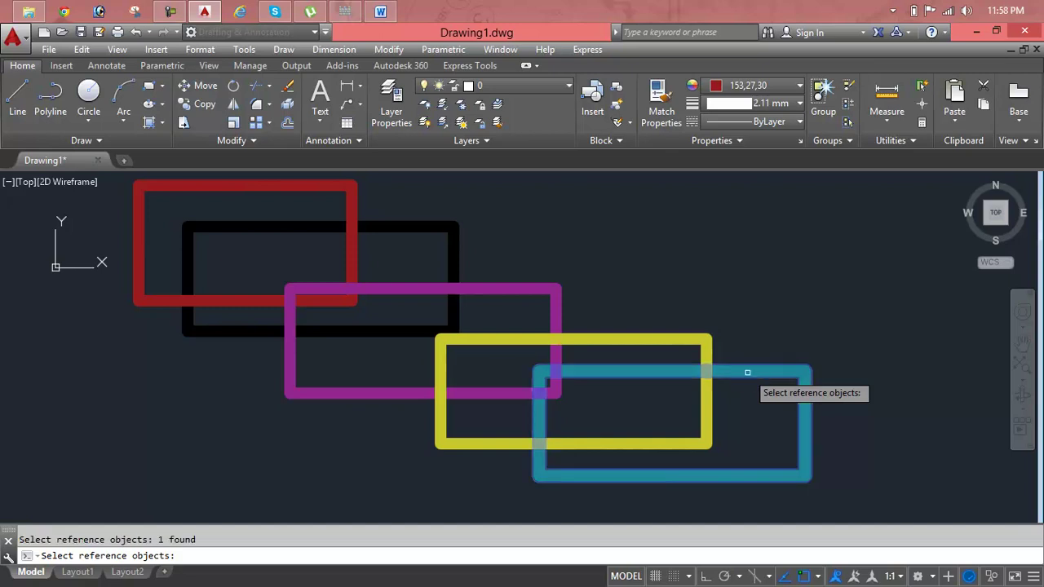
key("Return")
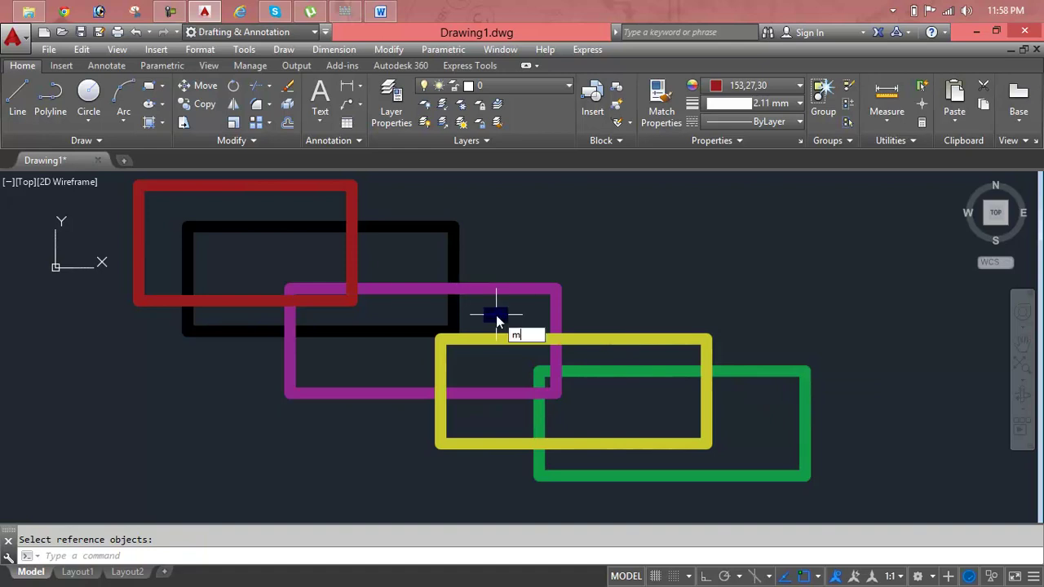
Move the magenta rectangle down-right beneath the green one's lower right corner, then check the overlap
key("Return")
left_click(499, 290)
key("Return")
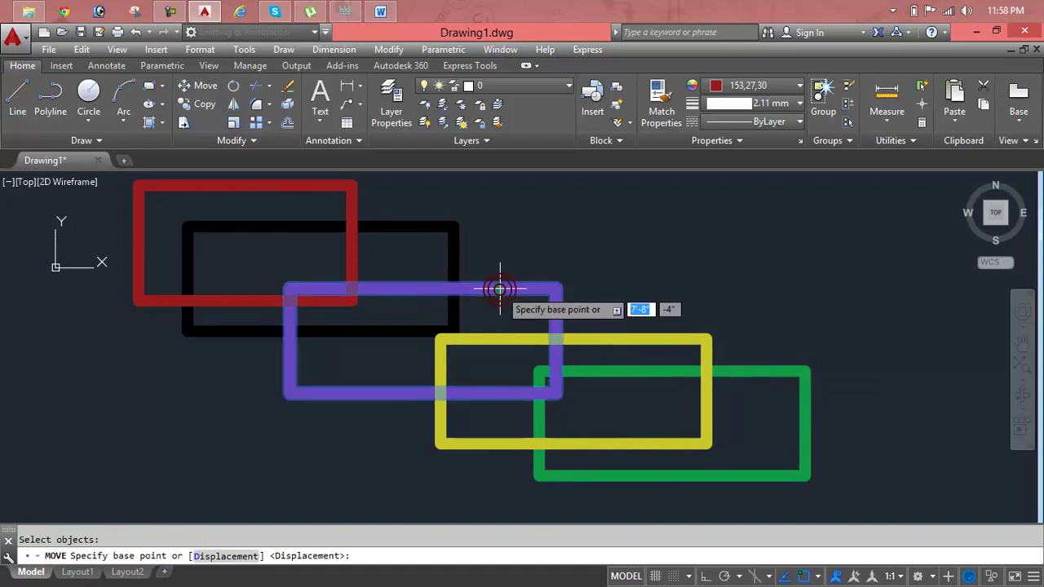
left_click(499, 289)
left_click(873, 375)
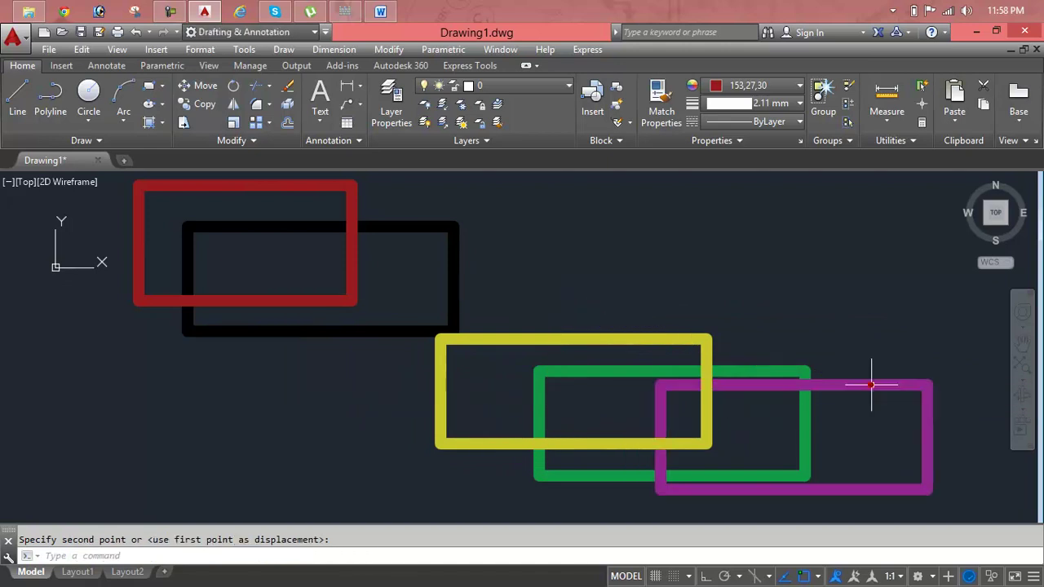
scroll(846, 384, "up", 3)
scroll(807, 388, "up", 2)
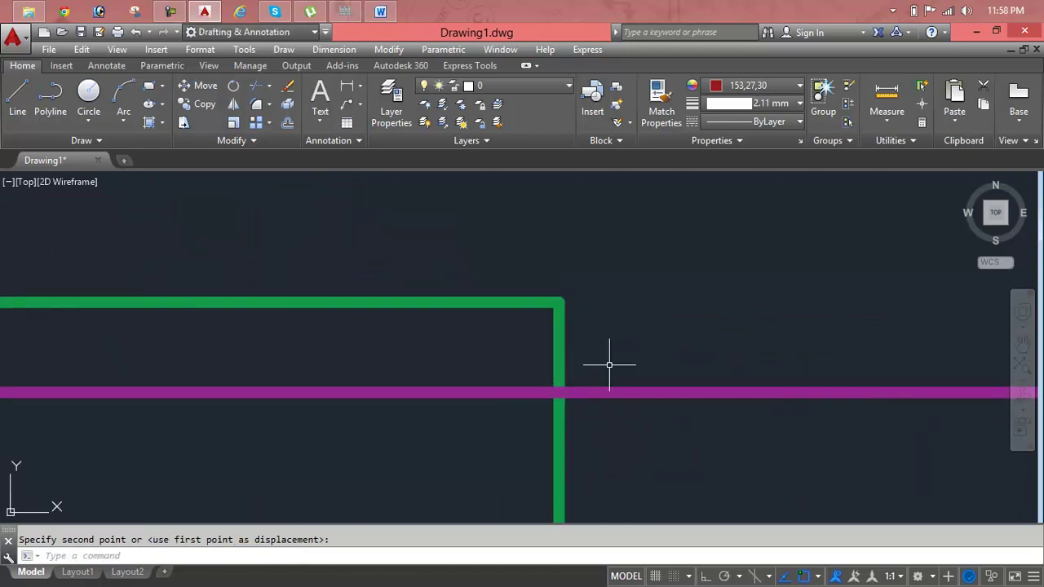
scroll(609, 365, "down", 3)
middle_click_drag(609, 365, 655, 282)
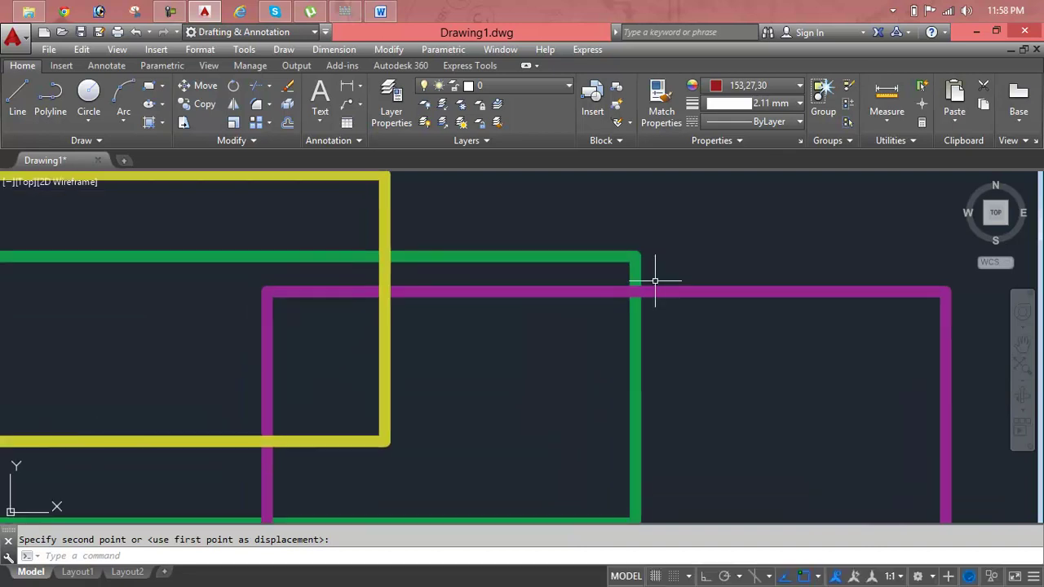
key("Escape")
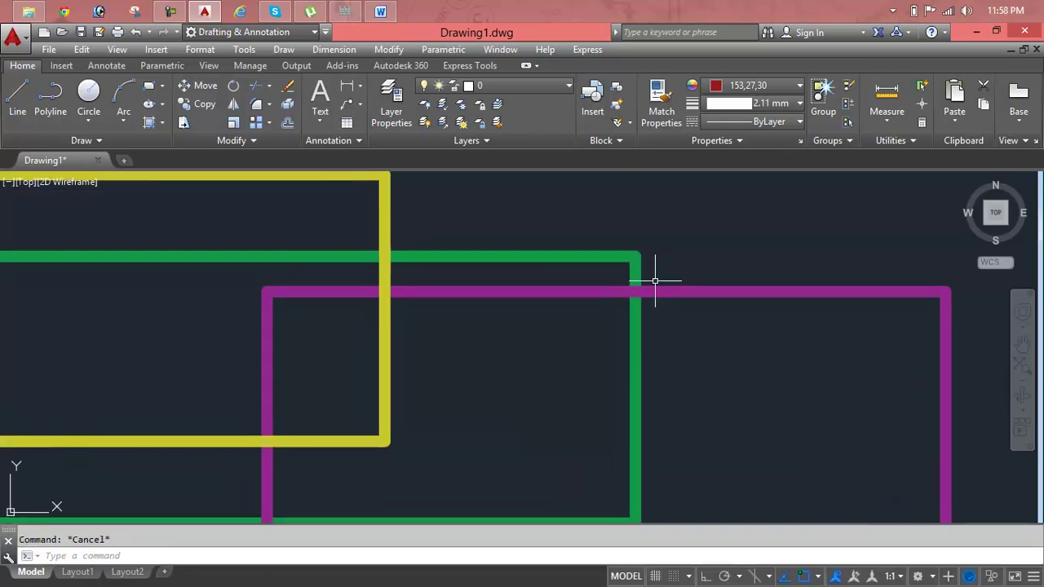